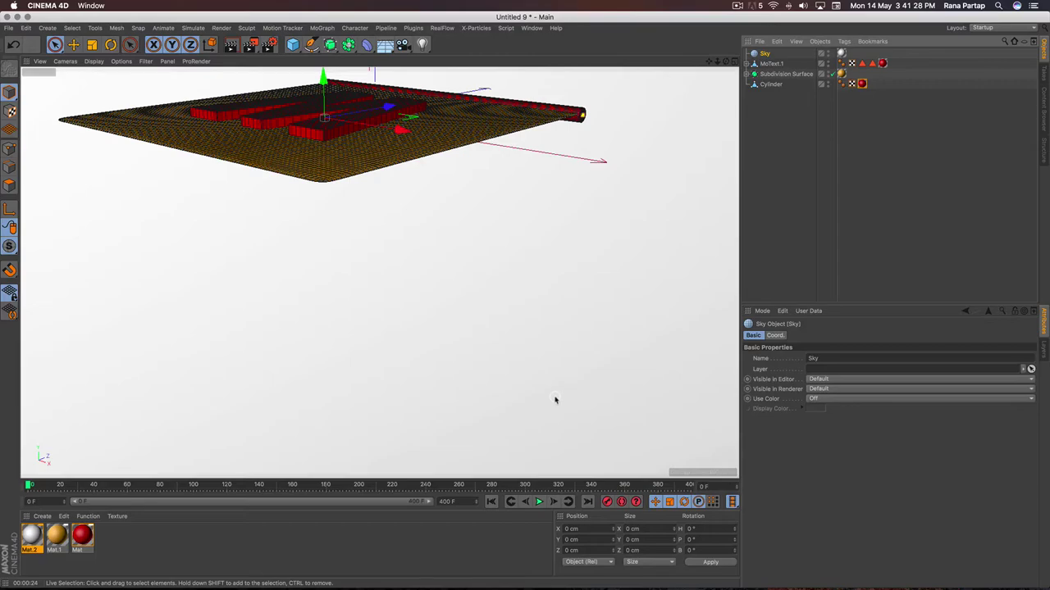
- Play and stop the finished banner's cloth simulation, then render a preview of it
click(537, 503)
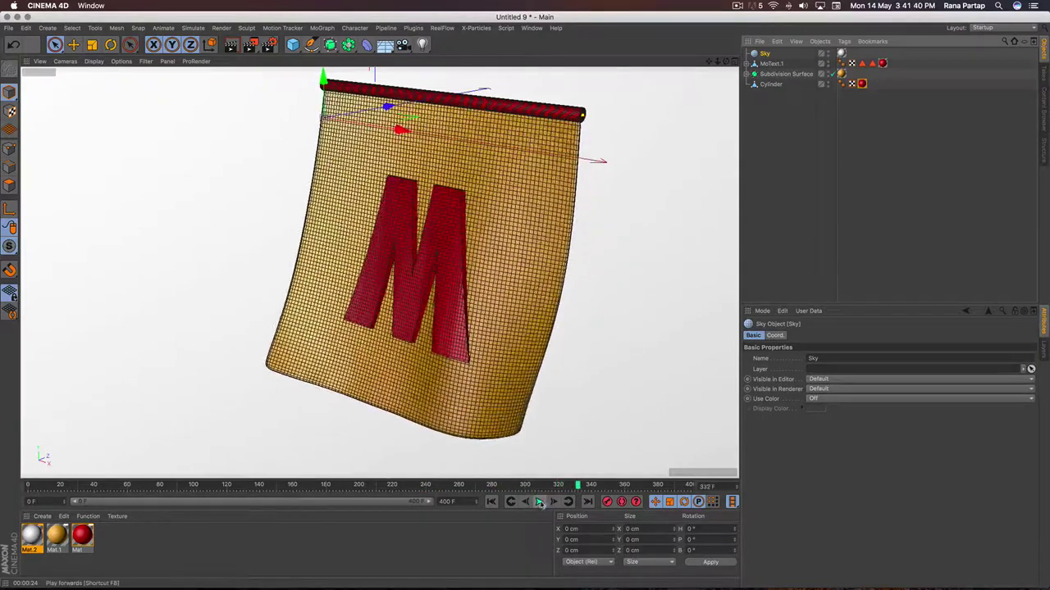
click(539, 502)
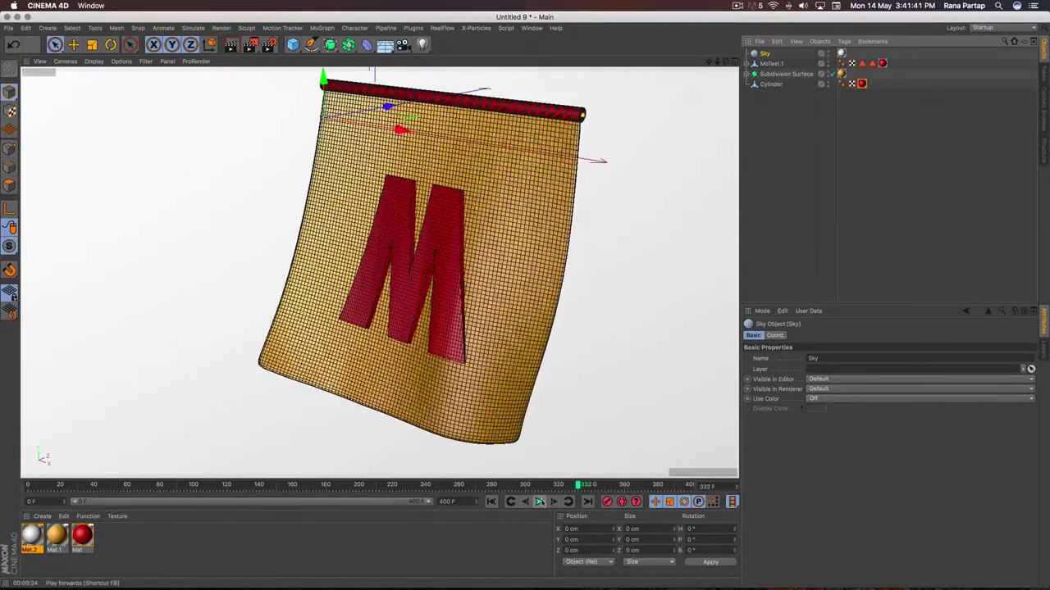
click(231, 45)
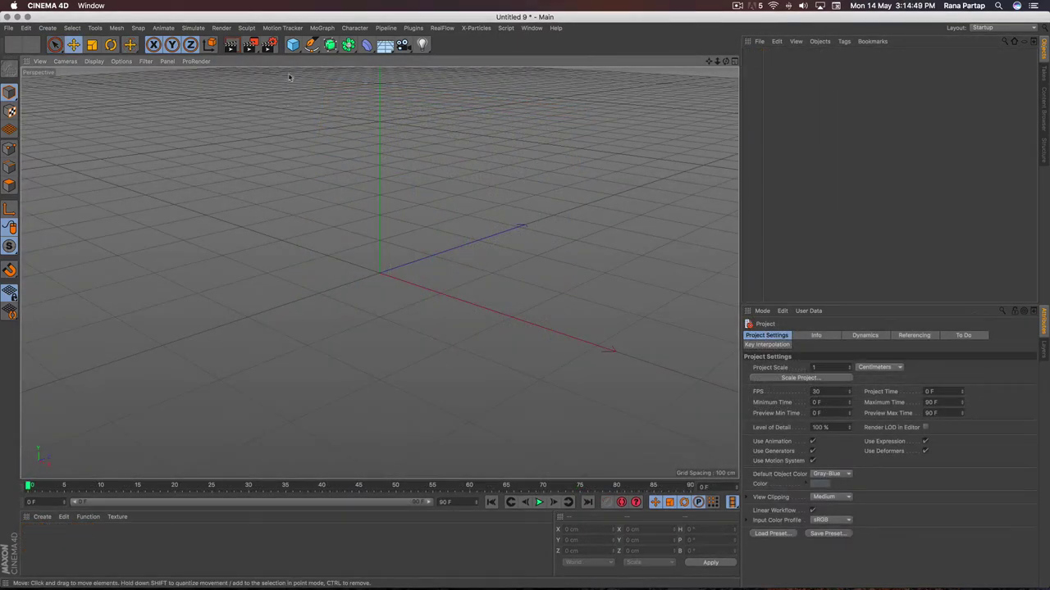
- Add a 400×400 Plane and show it with Gouraud Shading (Lines)
click(293, 44)
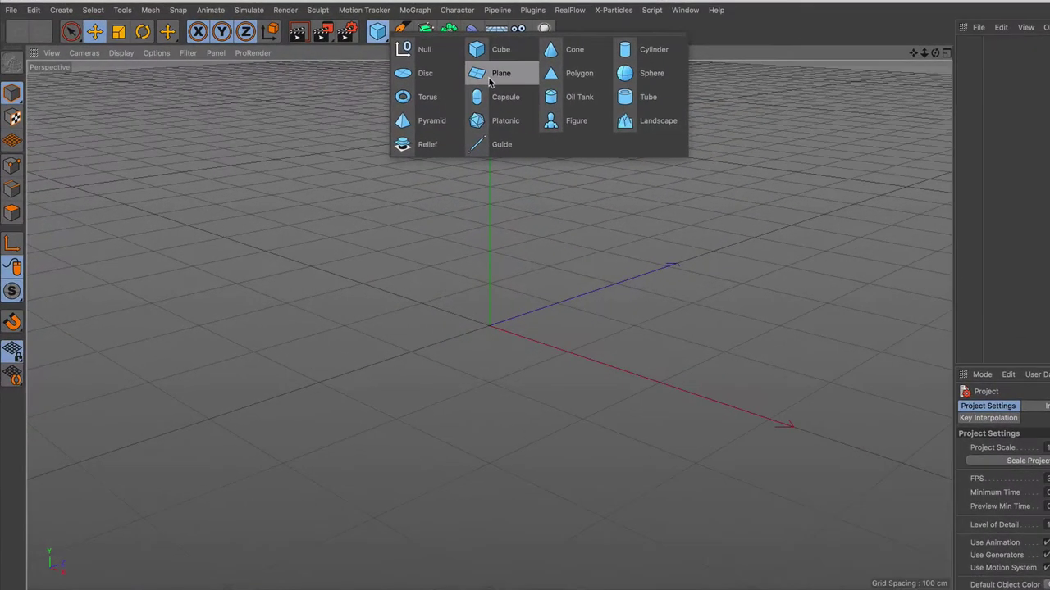
click(490, 79)
mouse_move(503, 332)
alt+mouse_down()
mouse_move(504, 353)
mouse_move(473, 334)
alt+mouse_up()
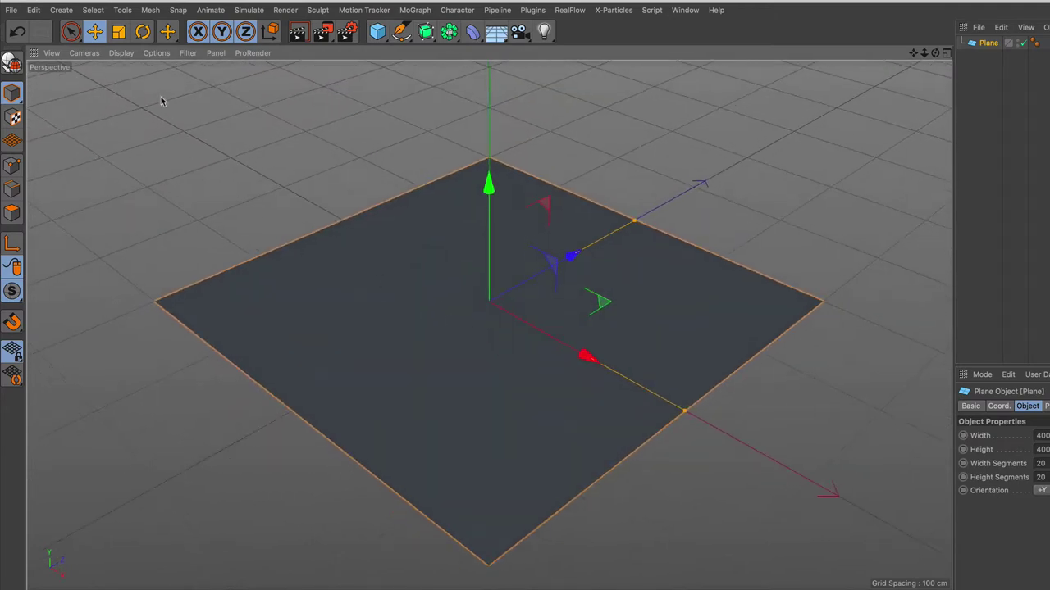
click(126, 55)
click(156, 85)
click(380, 40)
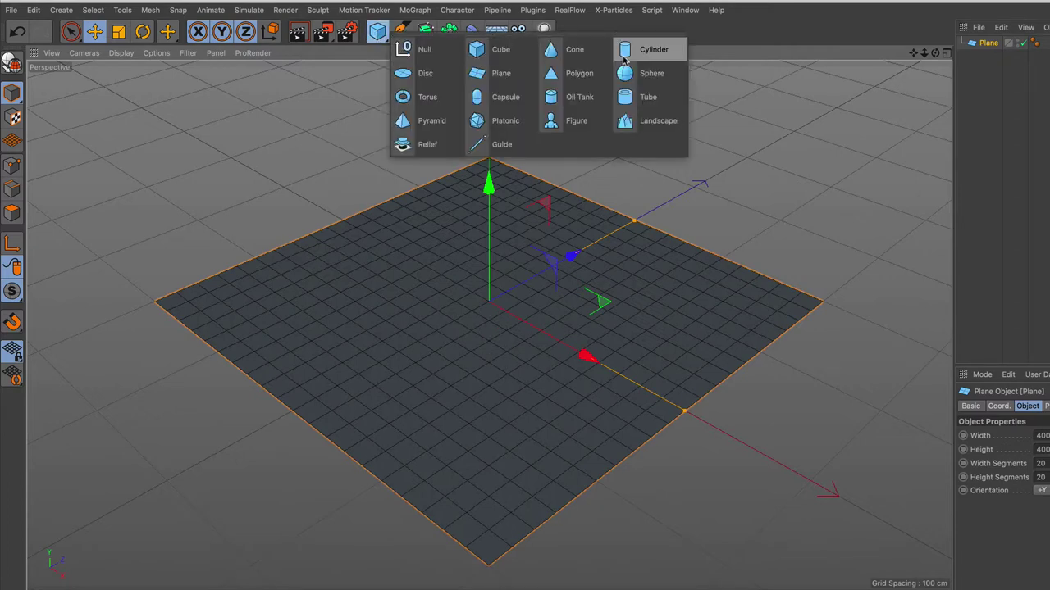
- Add a Cylinder and set its radius to 8 cm
click(625, 60)
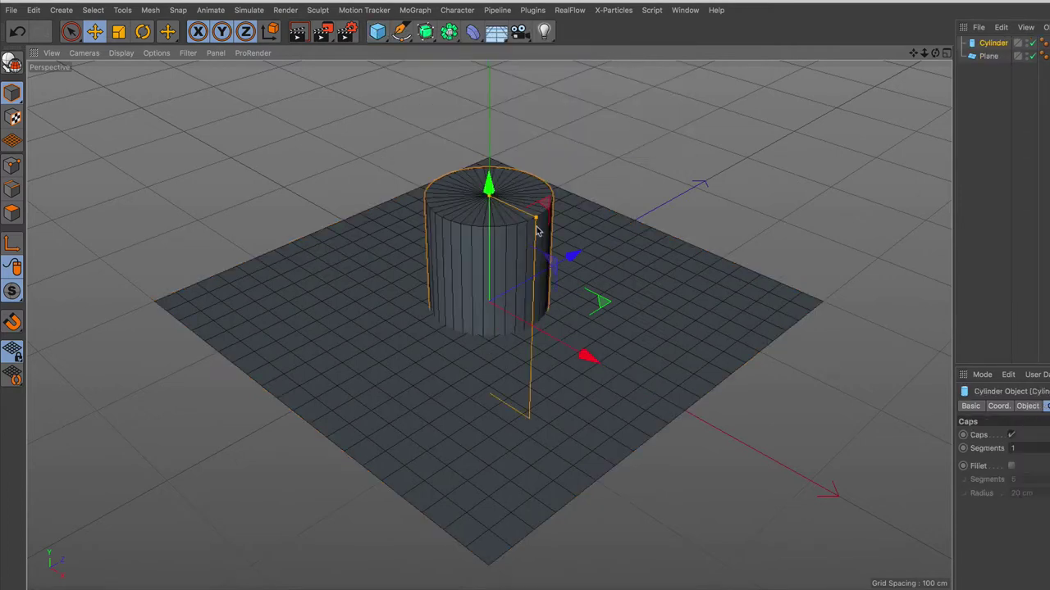
drag(536, 218, 499, 199)
scroll(496, 195, up, 1)
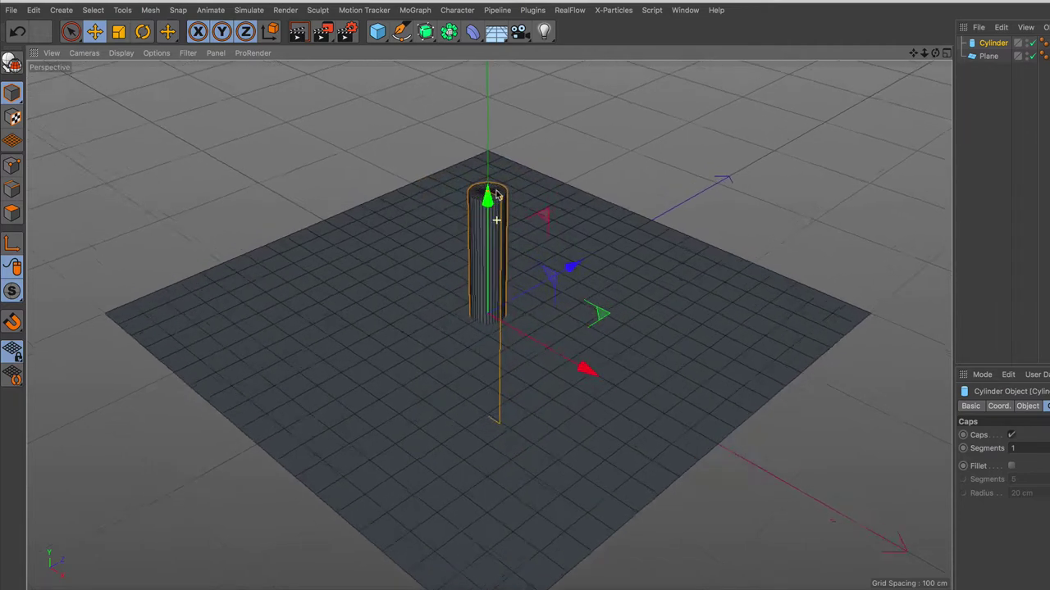
scroll(496, 196, up, 2)
drag(507, 186, 496, 182)
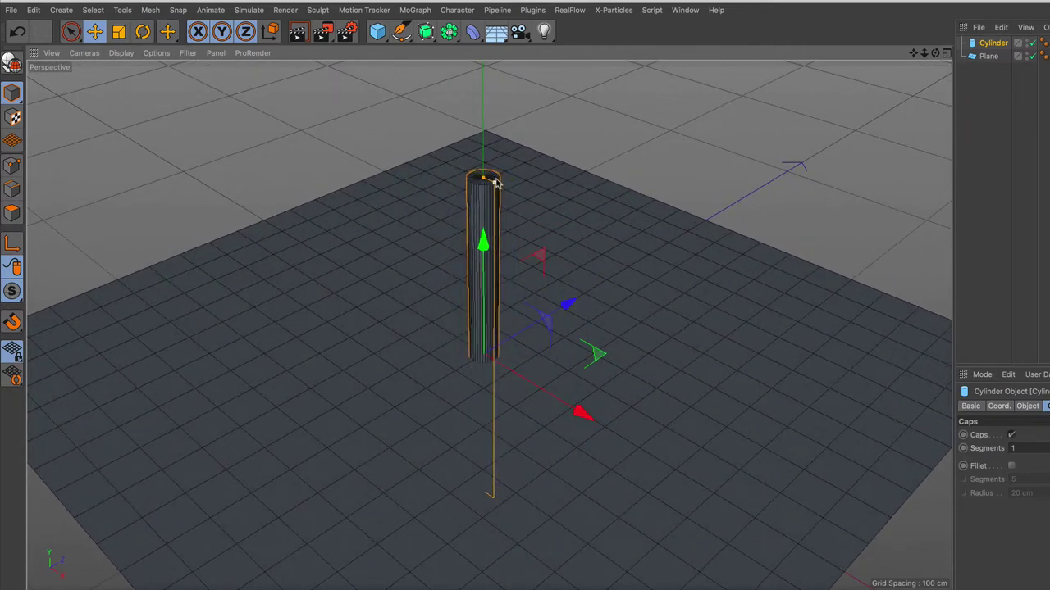
click(776, 408)
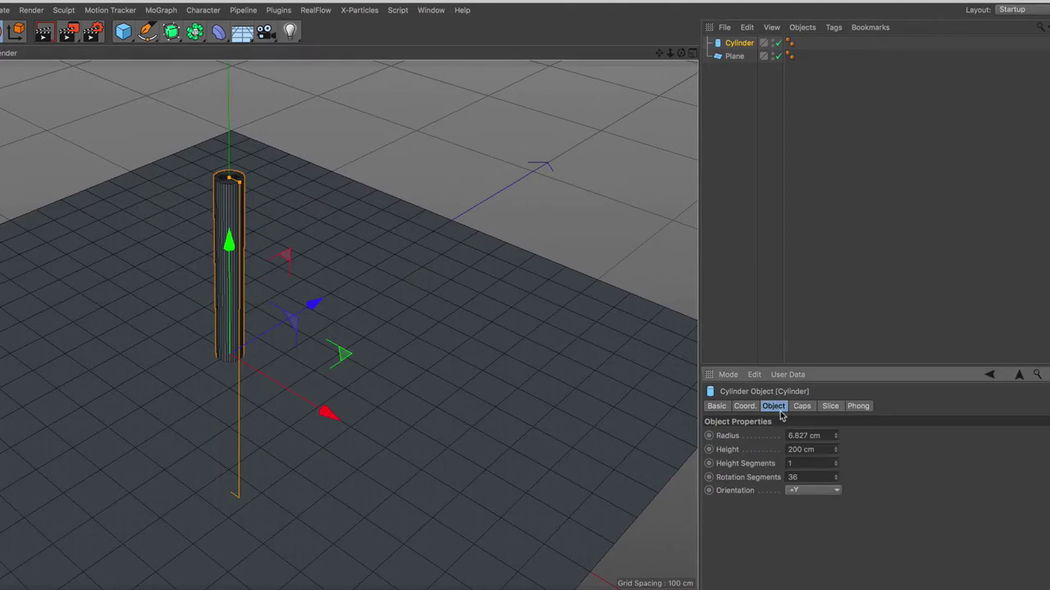
drag(835, 439, 838, 433)
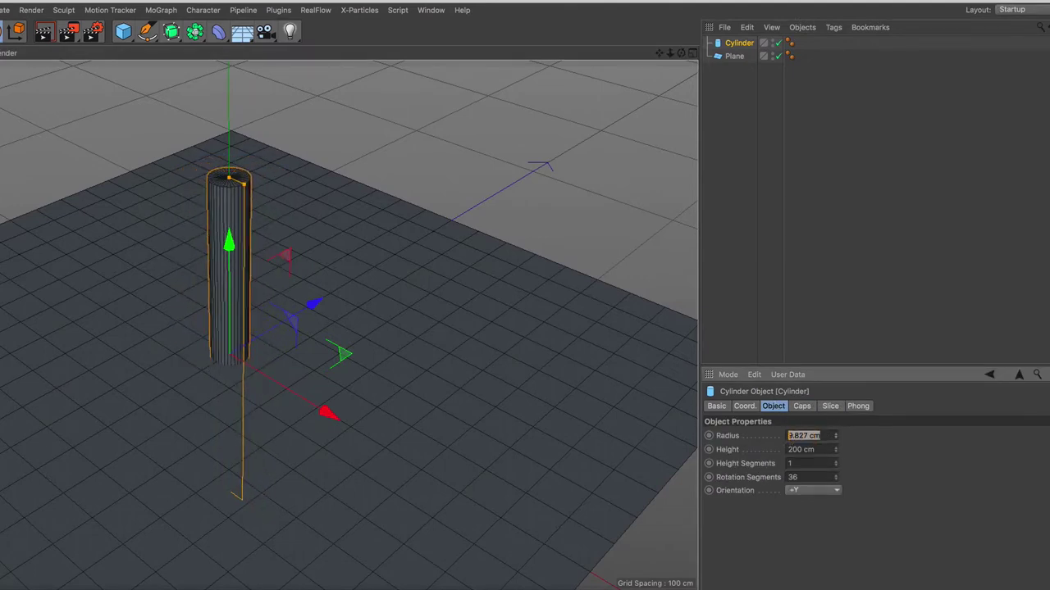
key(Return)
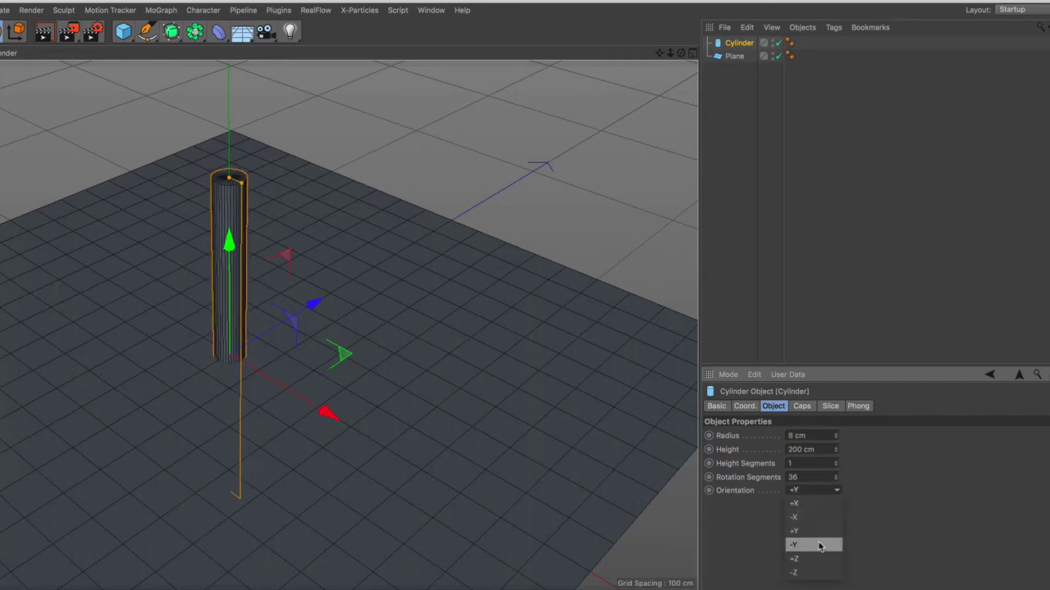
- Orient the cylinder -X, lengthen it to about 400 cm, and move it to the plane's far edge
click(820, 518)
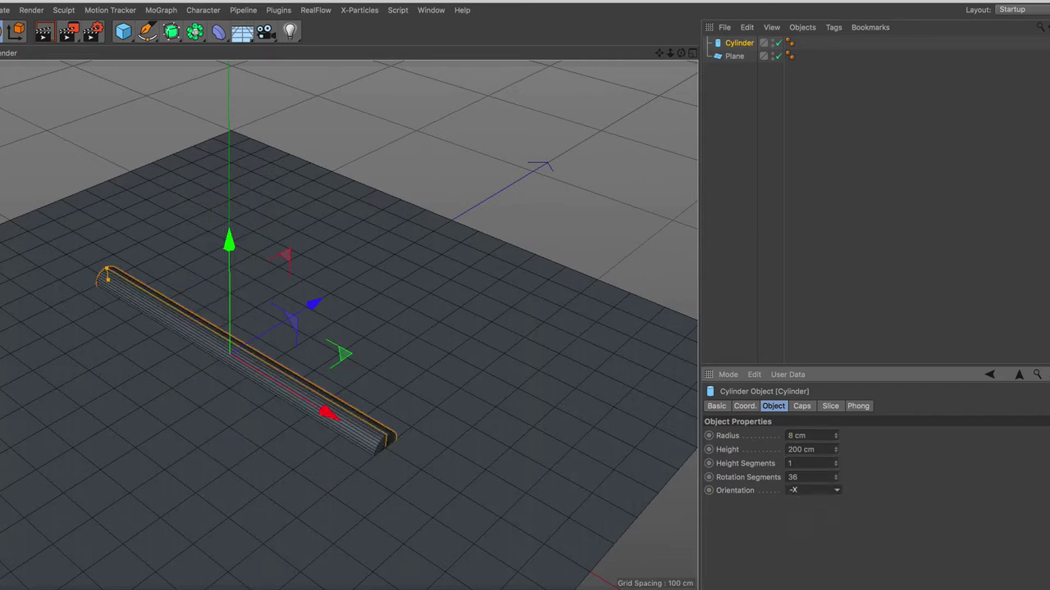
drag(836, 457, 849, 321)
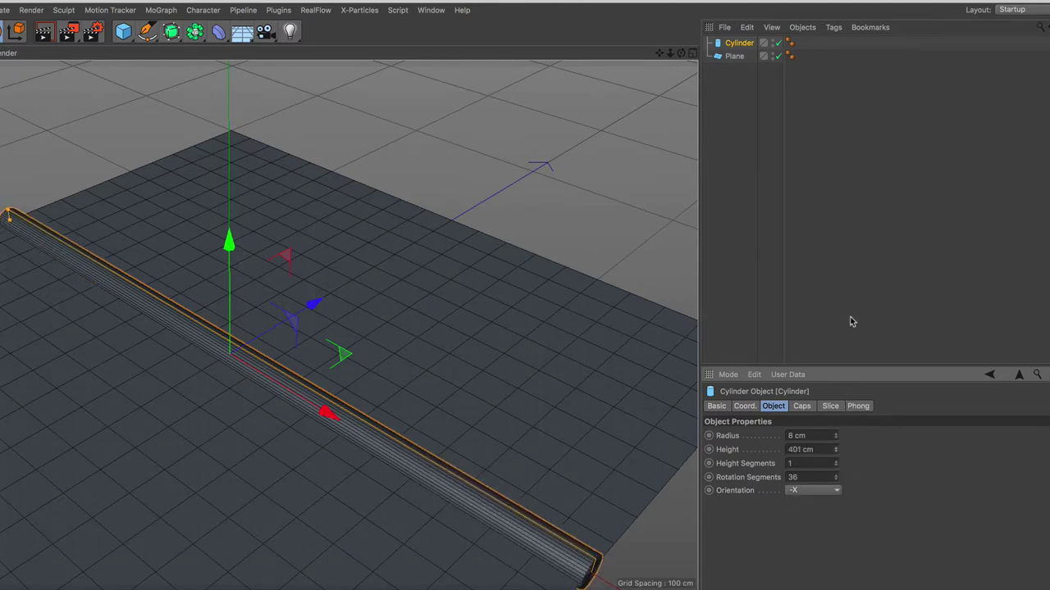
mouse_move(316, 309)
mouse_down()
mouse_move(382, 236)
mouse_move(489, 150)
mouse_up()
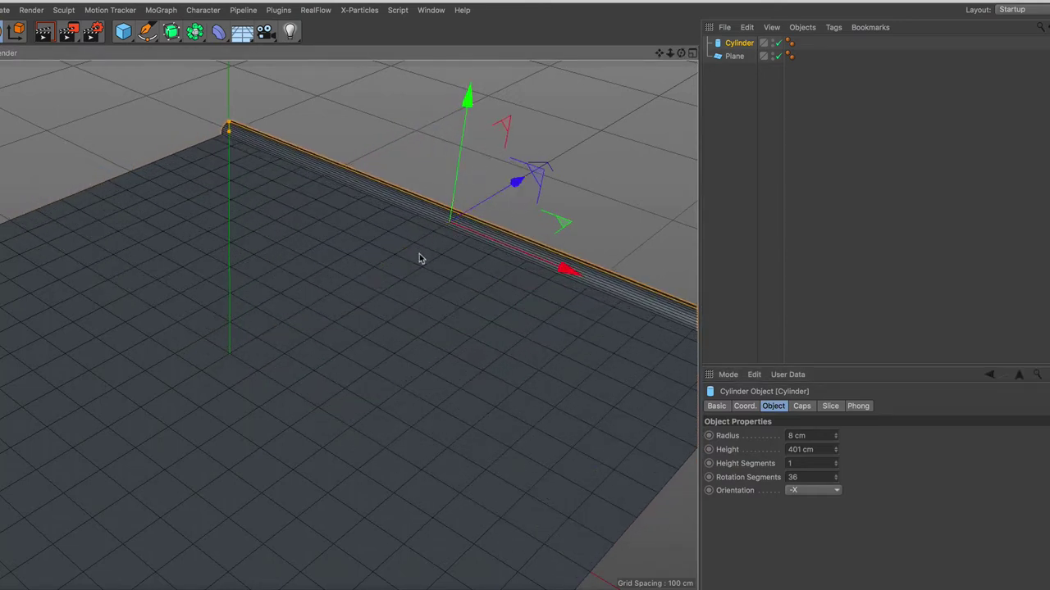
scroll(475, 283, down, 3)
scroll(468, 279, down, 1)
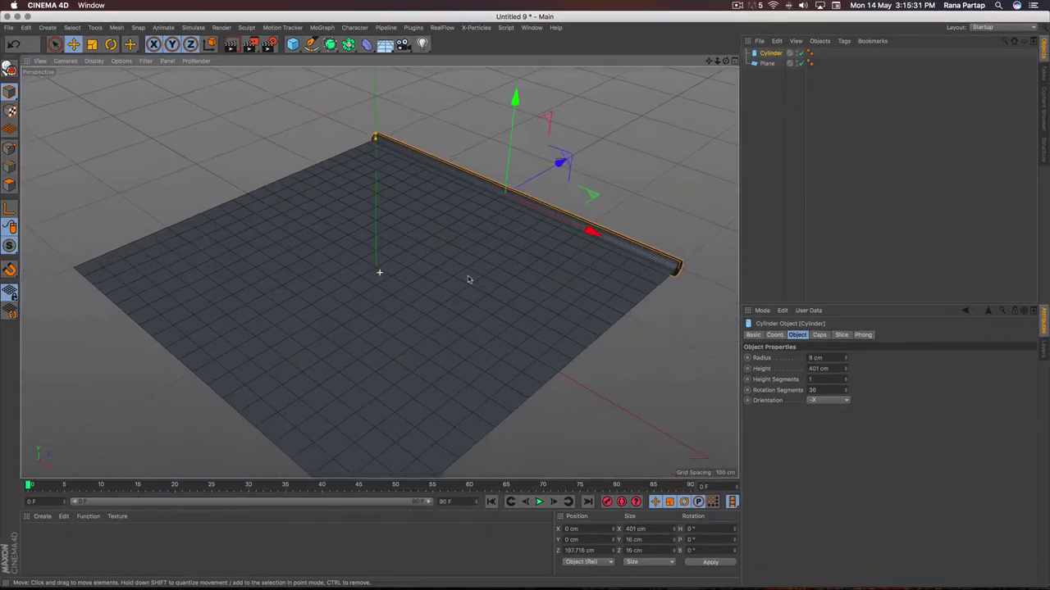
- Make the plane and cylinder editable, then select only the Plane
shift+click(768, 63)
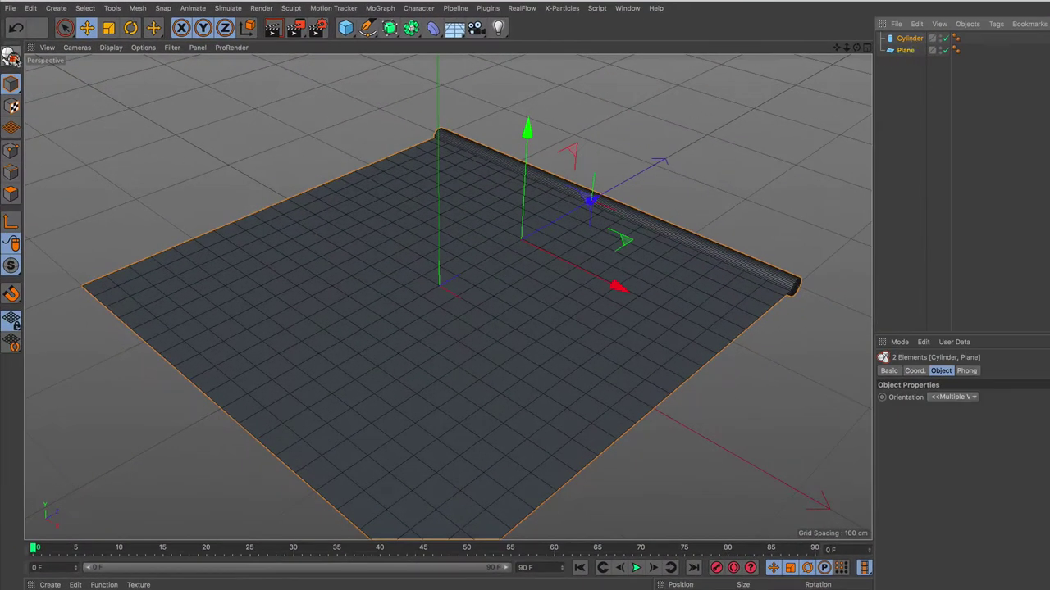
click(11, 57)
click(902, 80)
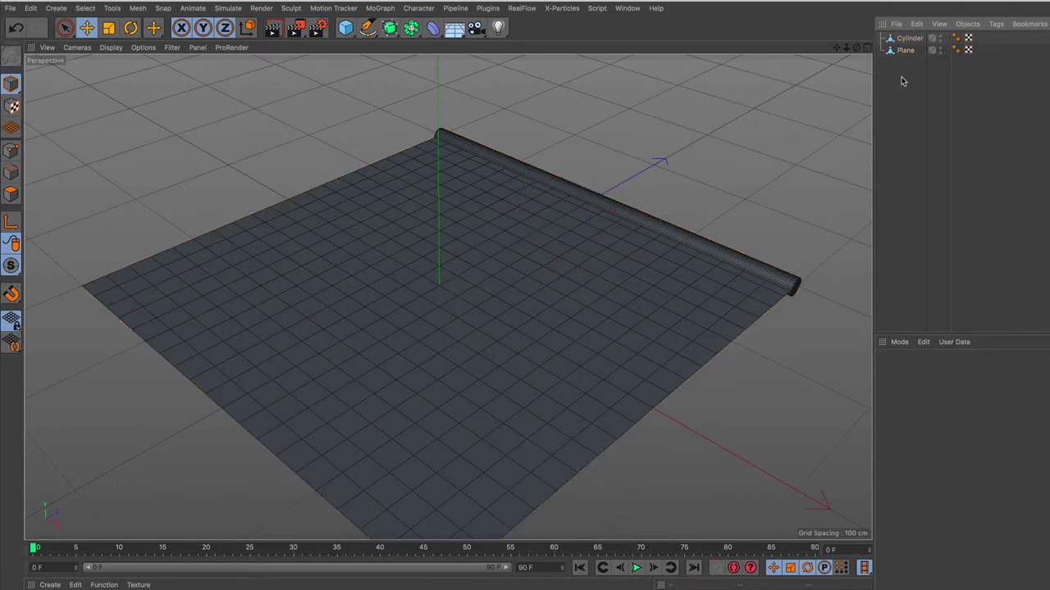
click(891, 51)
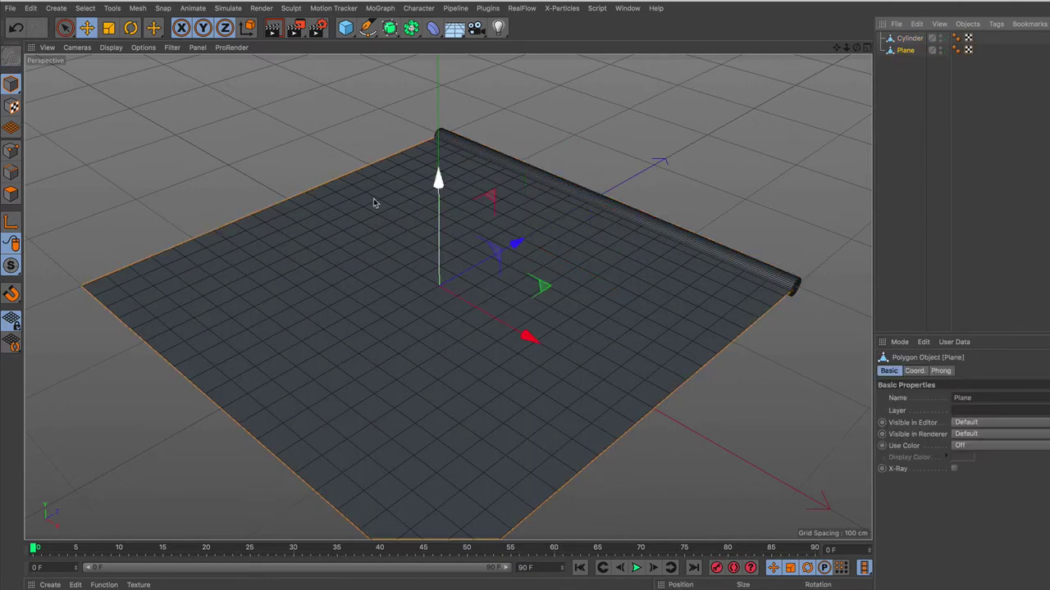
- Box-select the plane's top row of points in the maximized Top view
click(11, 150)
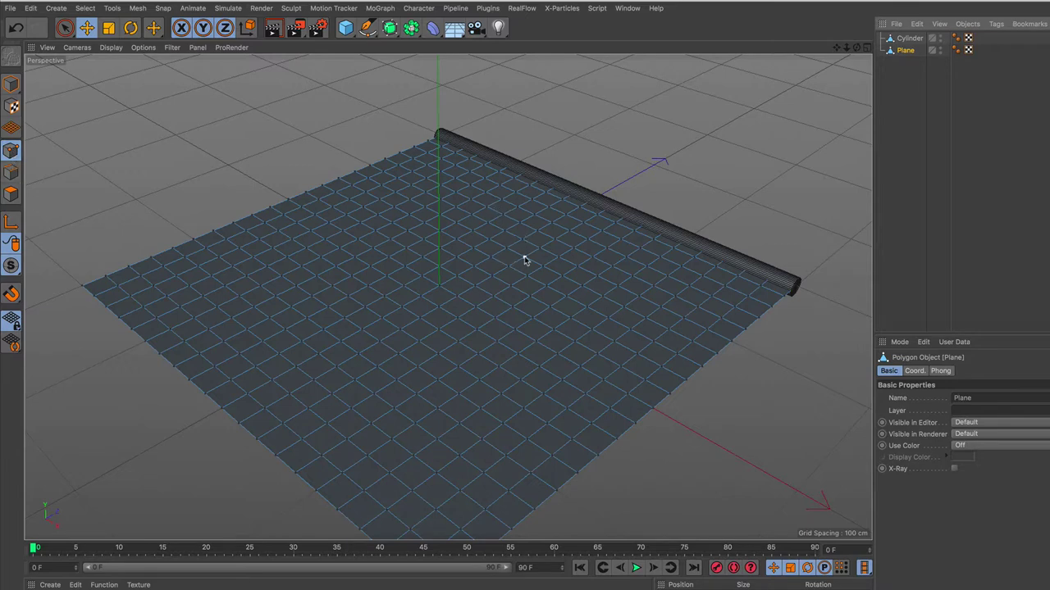
drag(66, 28, 117, 65)
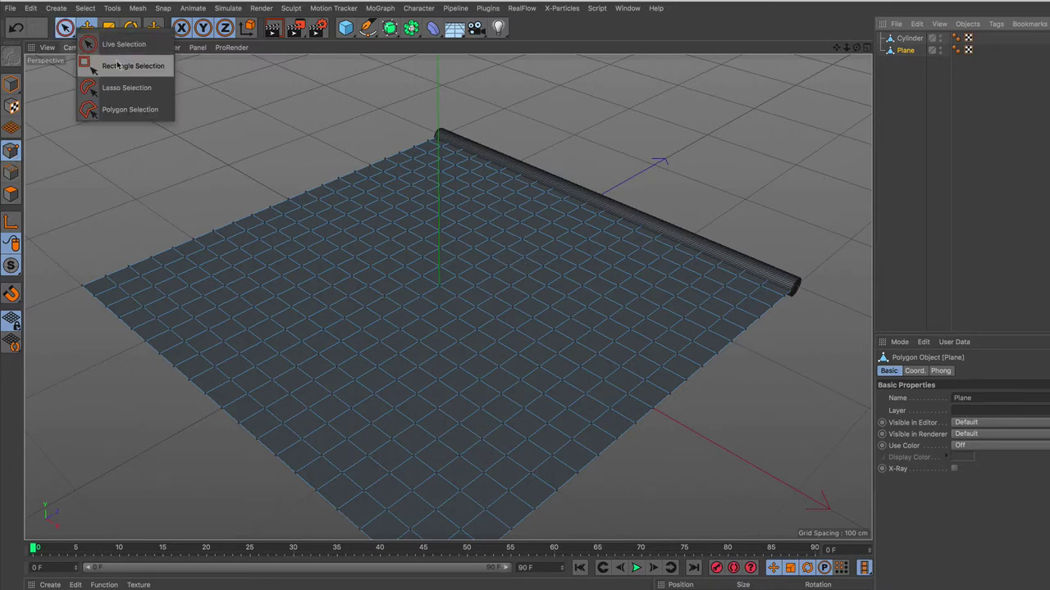
click(123, 70)
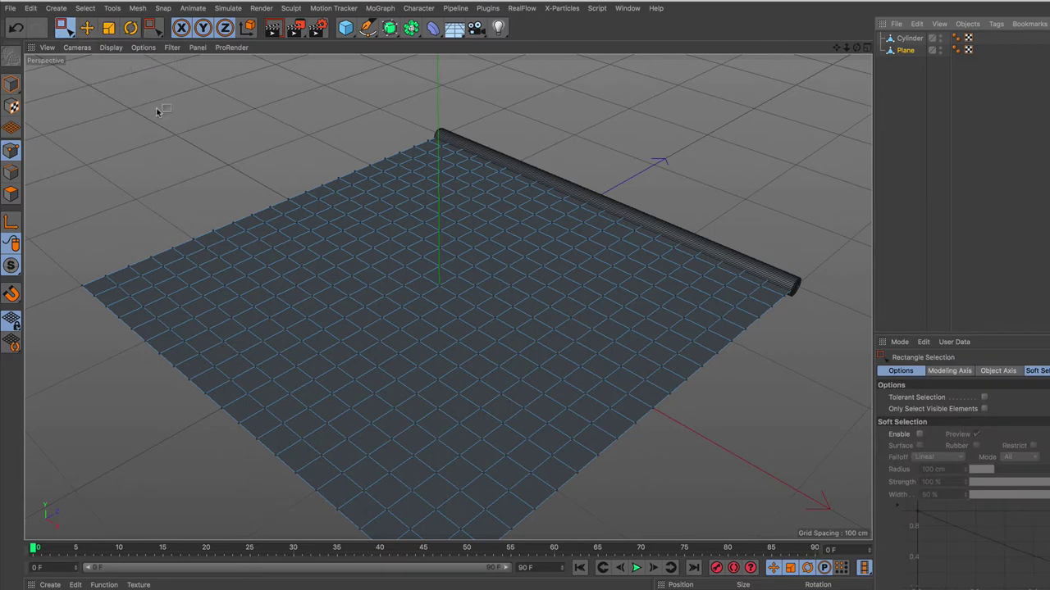
click(866, 48)
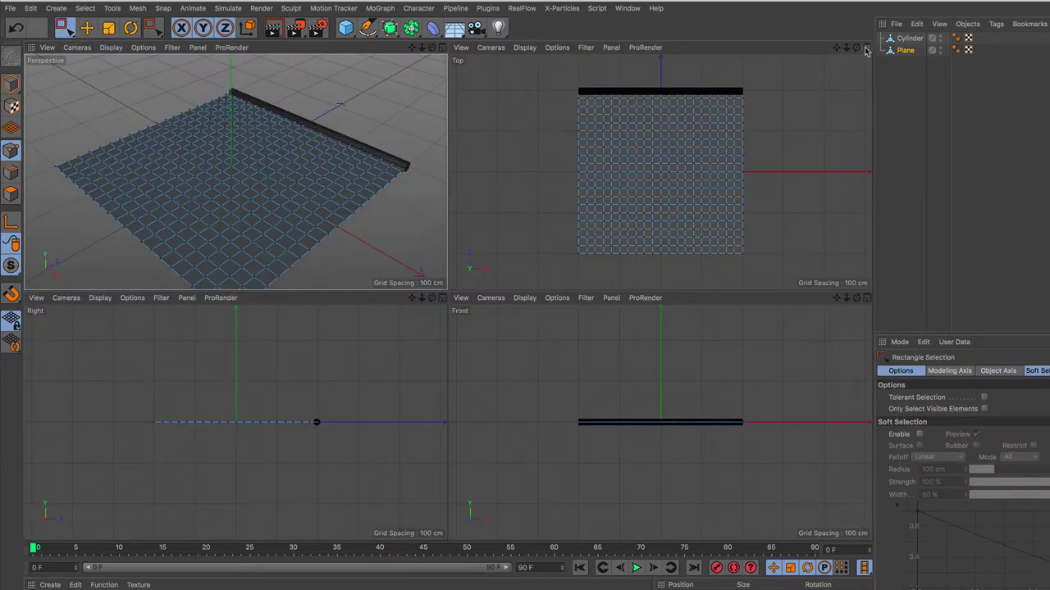
click(866, 47)
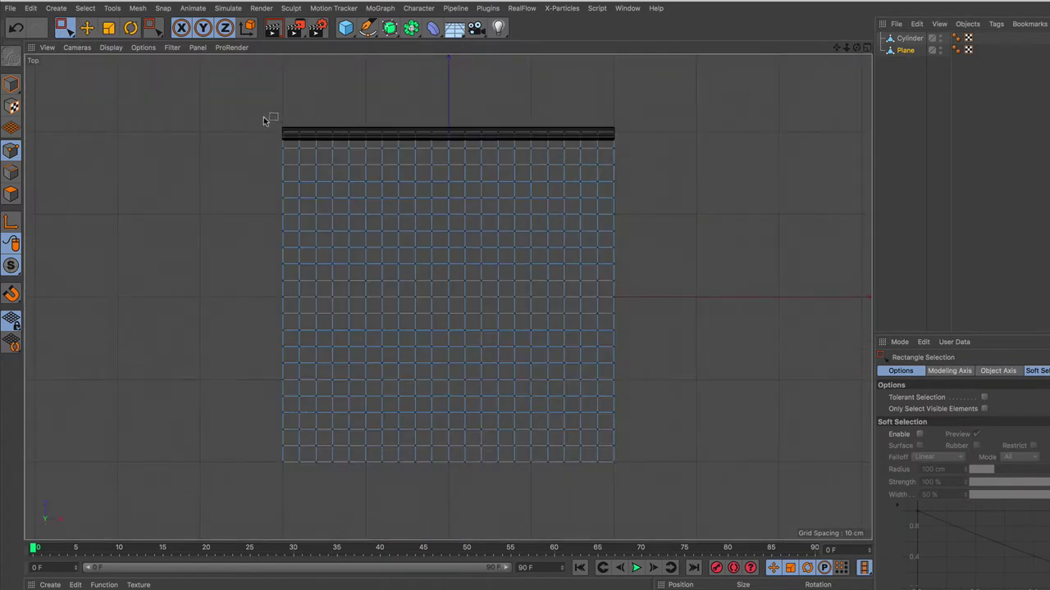
mouse_move(263, 119)
mouse_down()
mouse_move(489, 120)
mouse_move(643, 143)
mouse_up()
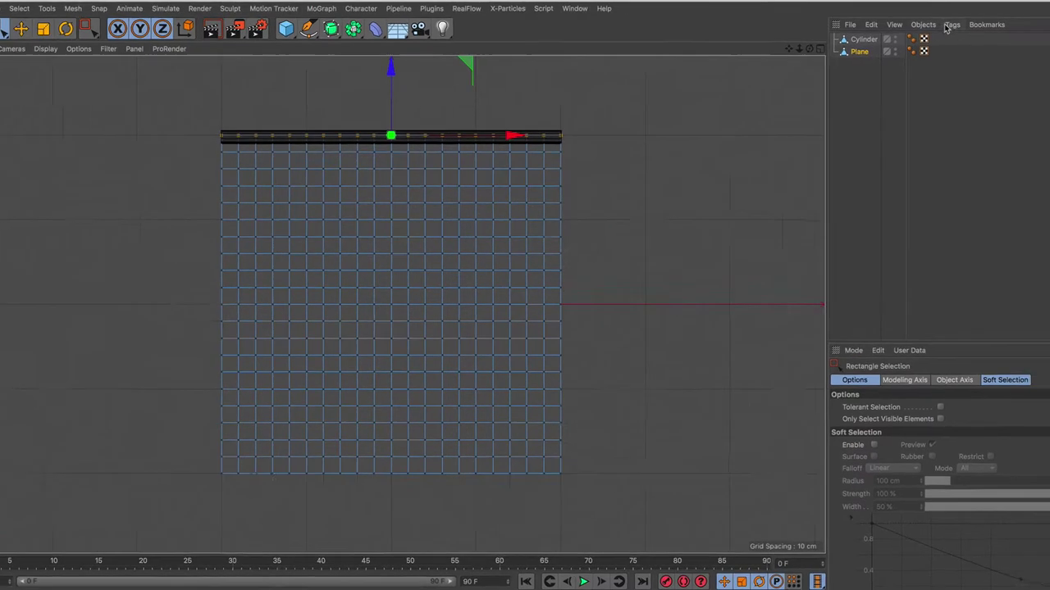
- Add Cloth and Cloth Belt tags to the Plane, pinning its top points to the Cylinder
click(996, 24)
mouse_move(811, 177)
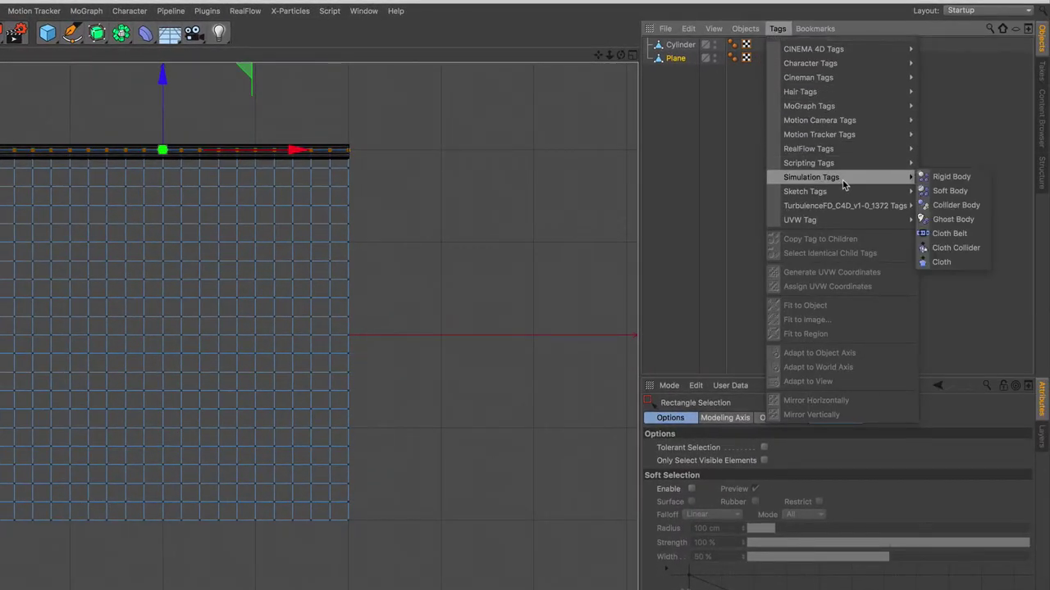
click(972, 263)
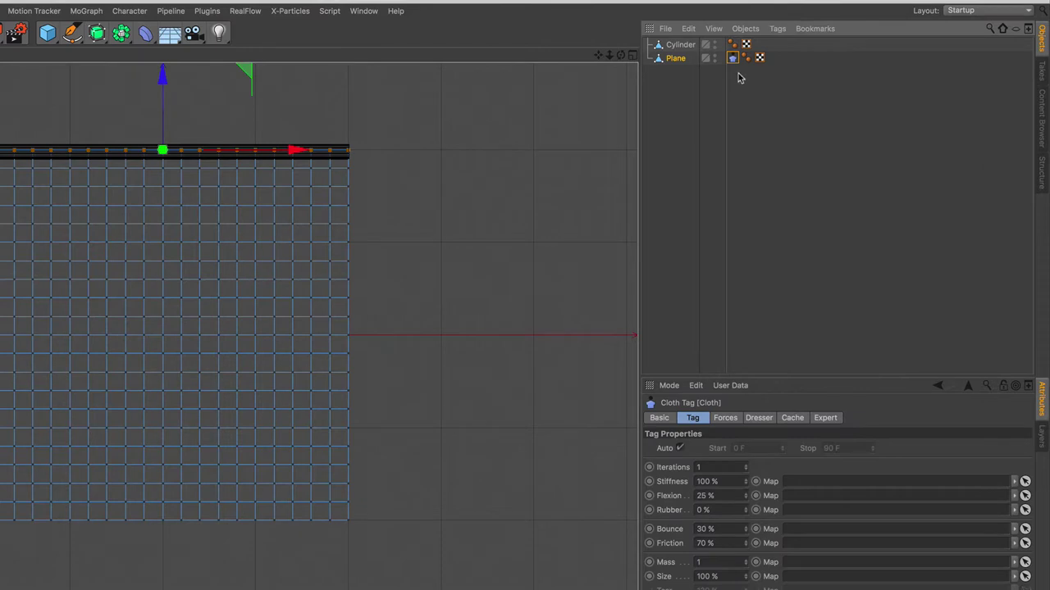
click(778, 29)
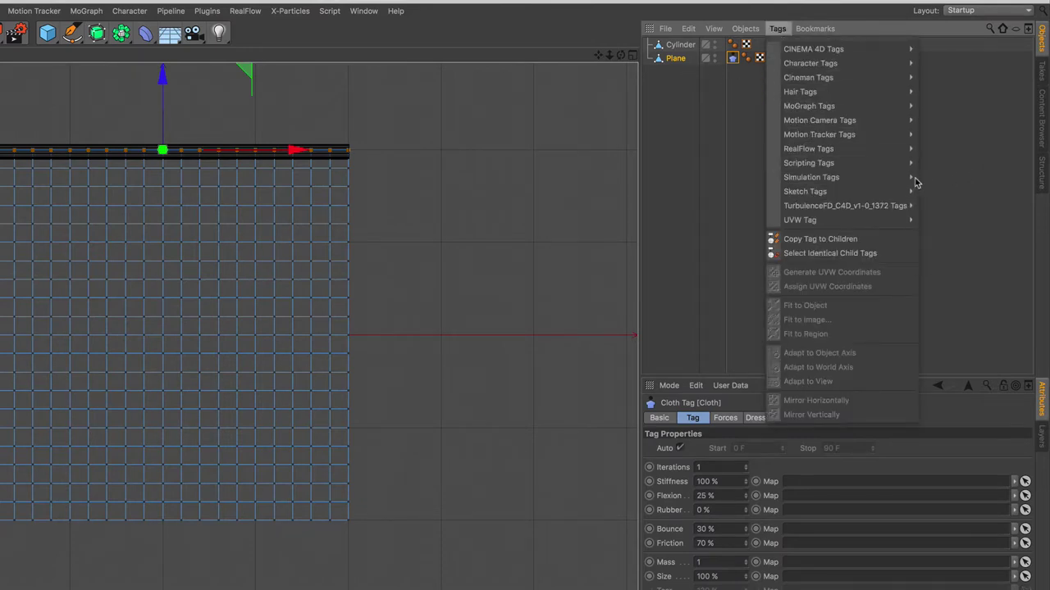
mouse_move(811, 177)
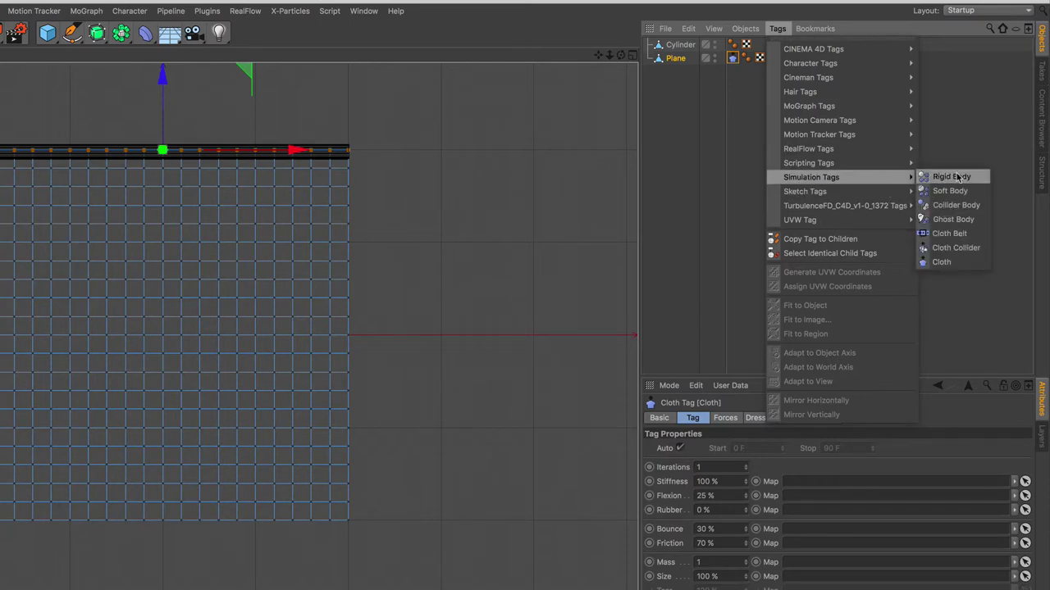
click(978, 237)
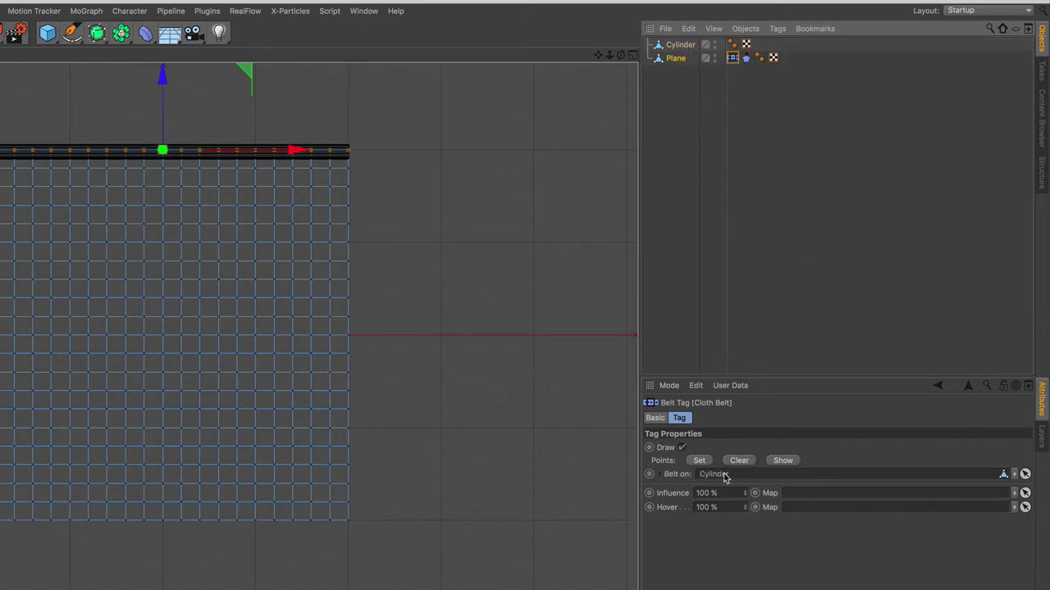
click(701, 461)
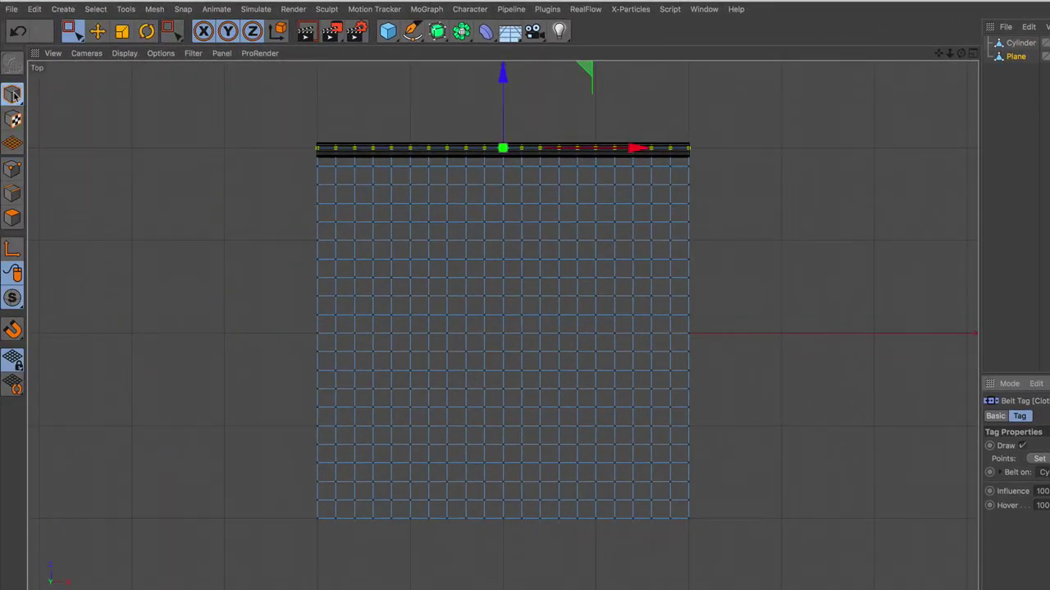
- Return to object mode with Live Selection, select the Plane, and maximize the Perspective view
click(14, 95)
click(72, 30)
click(103, 48)
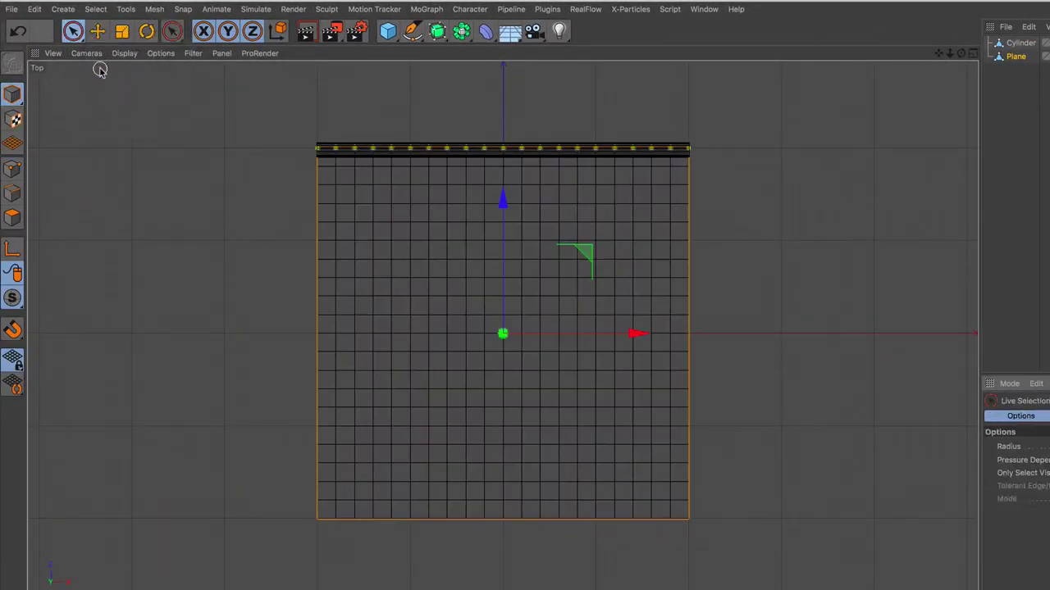
click(973, 55)
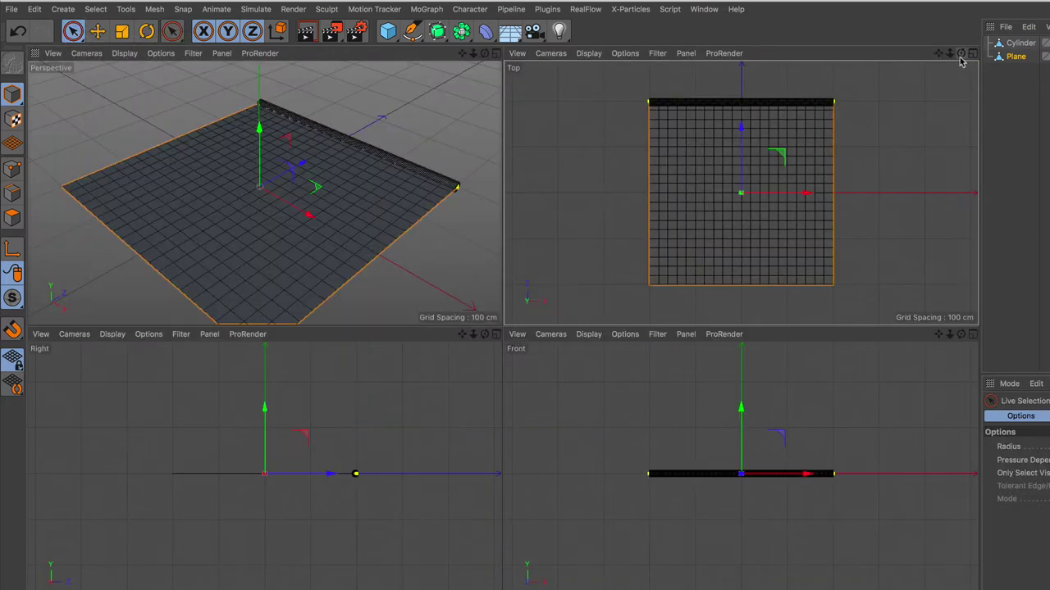
click(495, 55)
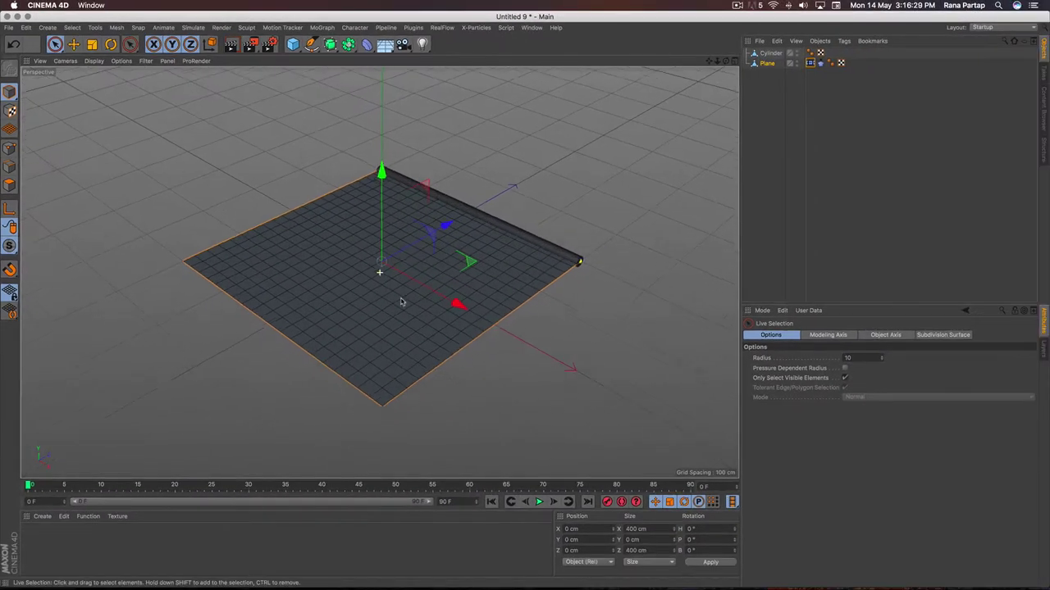
alt+middle_drag(399, 300, 382, 273)
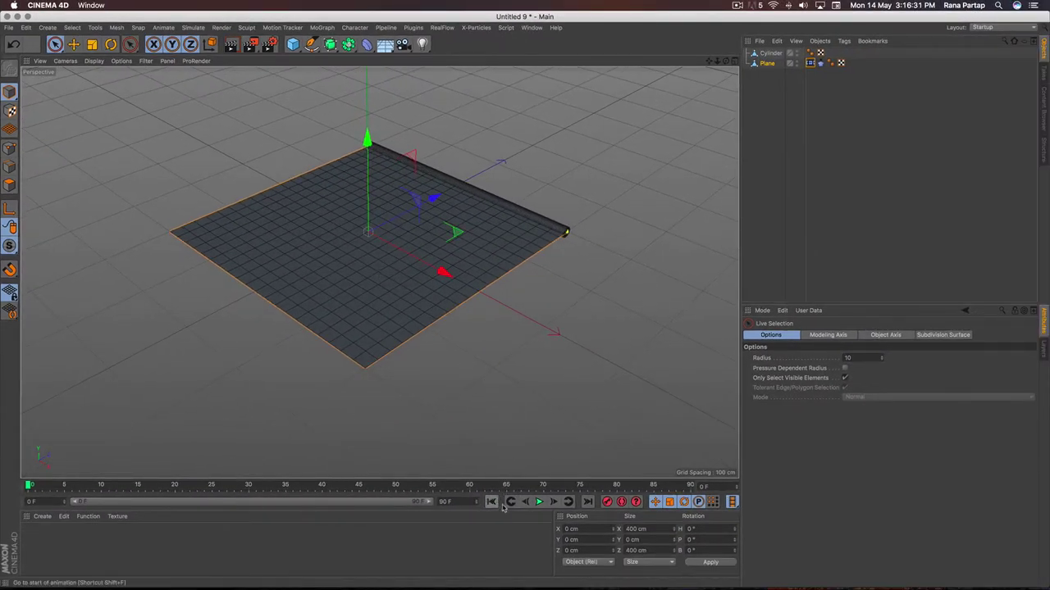
- Play the cloth drop, then rewind to frame 0
click(539, 502)
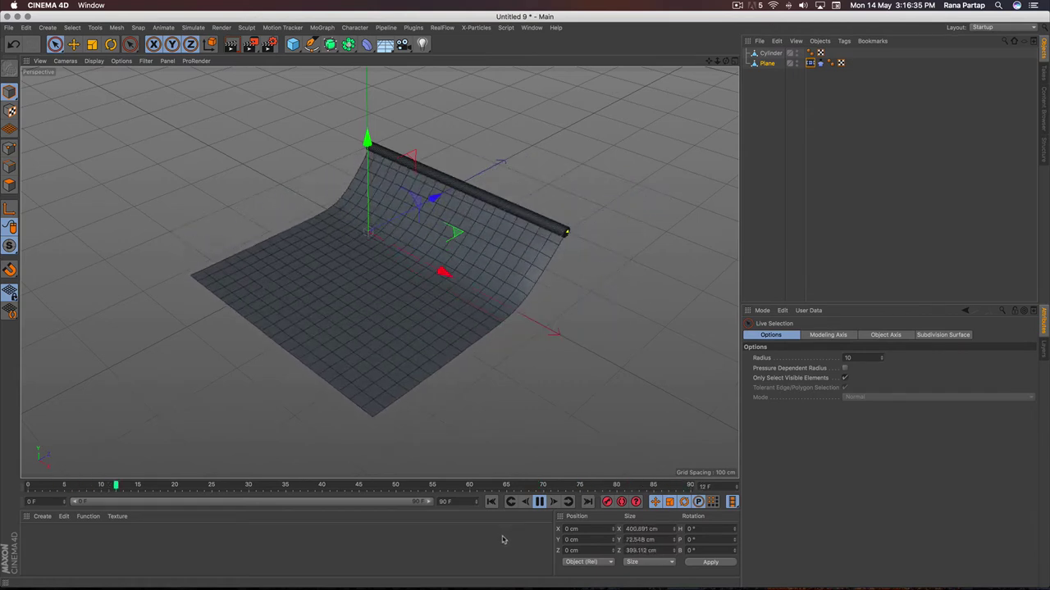
click(538, 502)
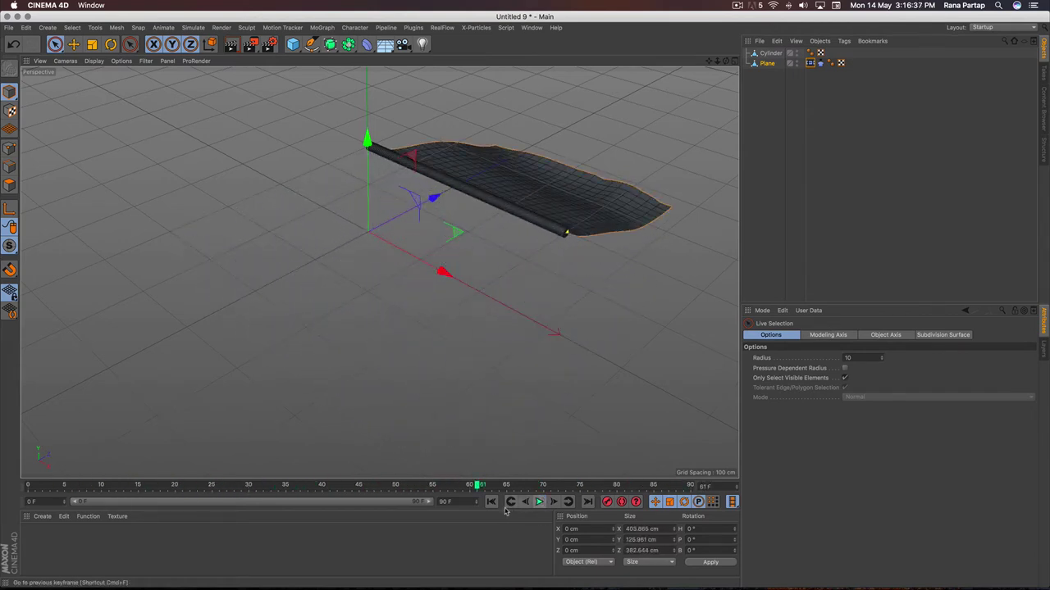
click(491, 502)
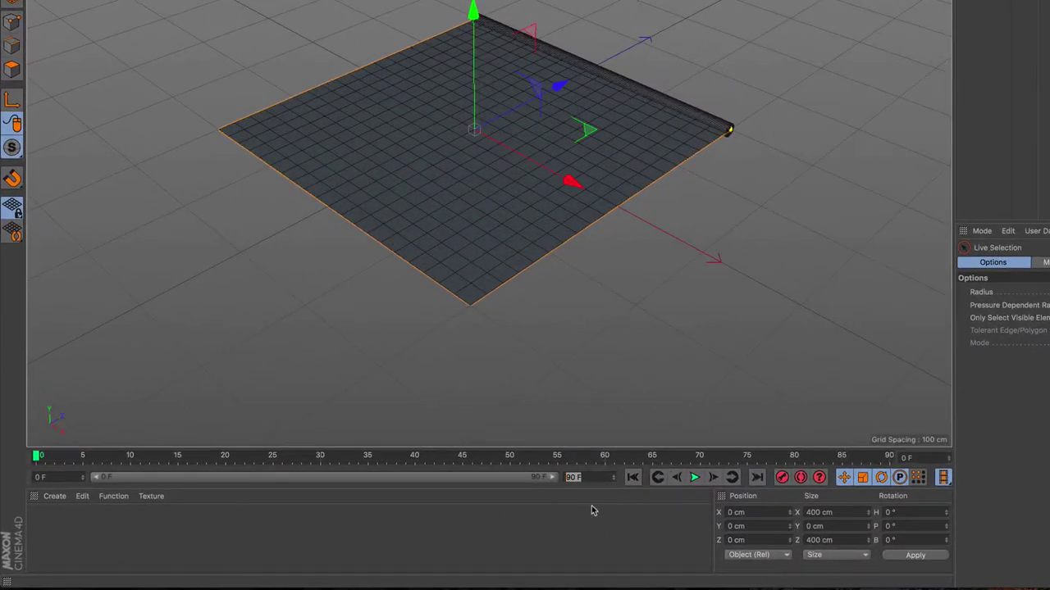
text(400)
- Extend the animation and preview range to 400 frames and play the cloth drop
key(Return)
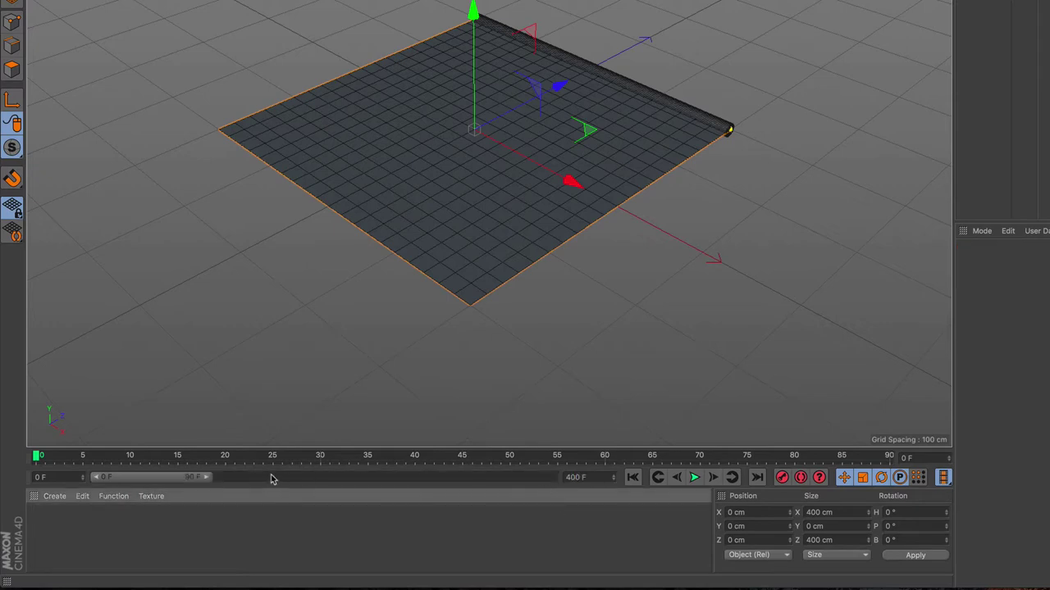
drag(209, 478, 558, 477)
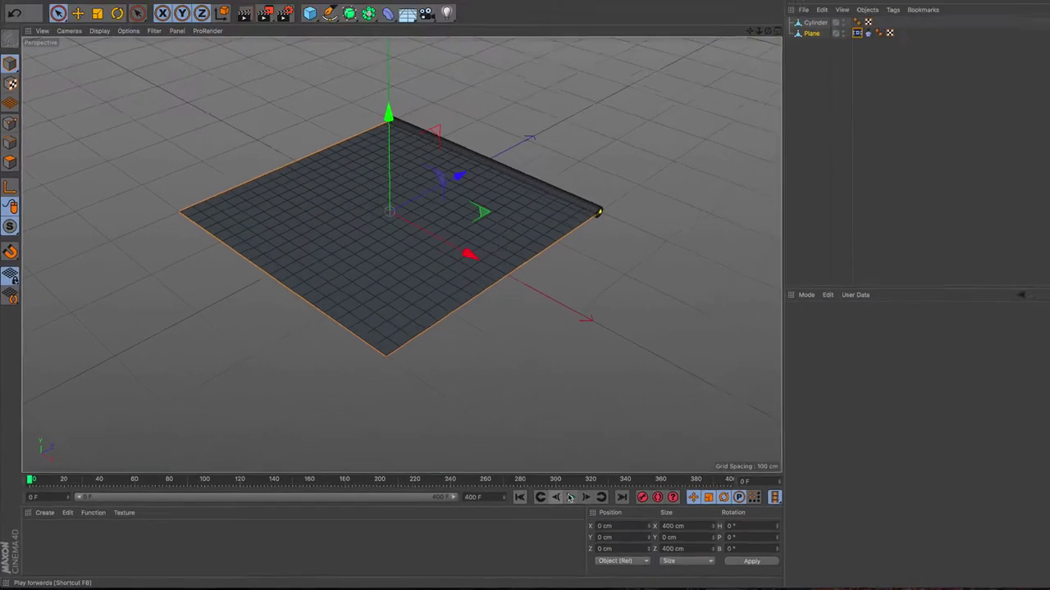
click(693, 478)
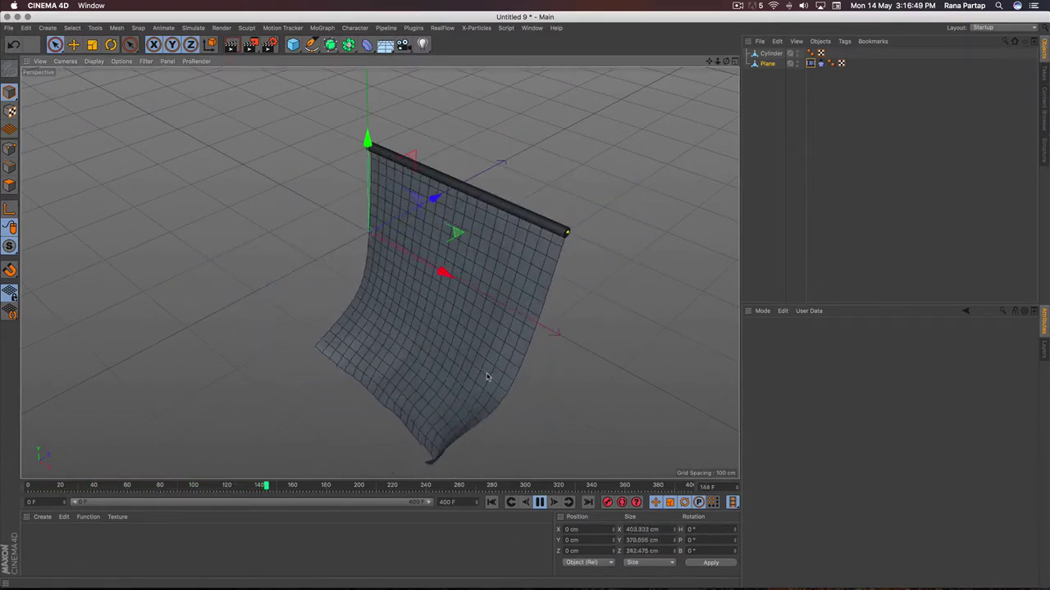
- Watch the cloth drape, stop and rewind to frame 0, then zoom in on the plane and rod
mouse_move(487, 378)
alt+middle_down()
mouse_move(463, 355)
mouse_move(482, 359)
alt+middle_up()
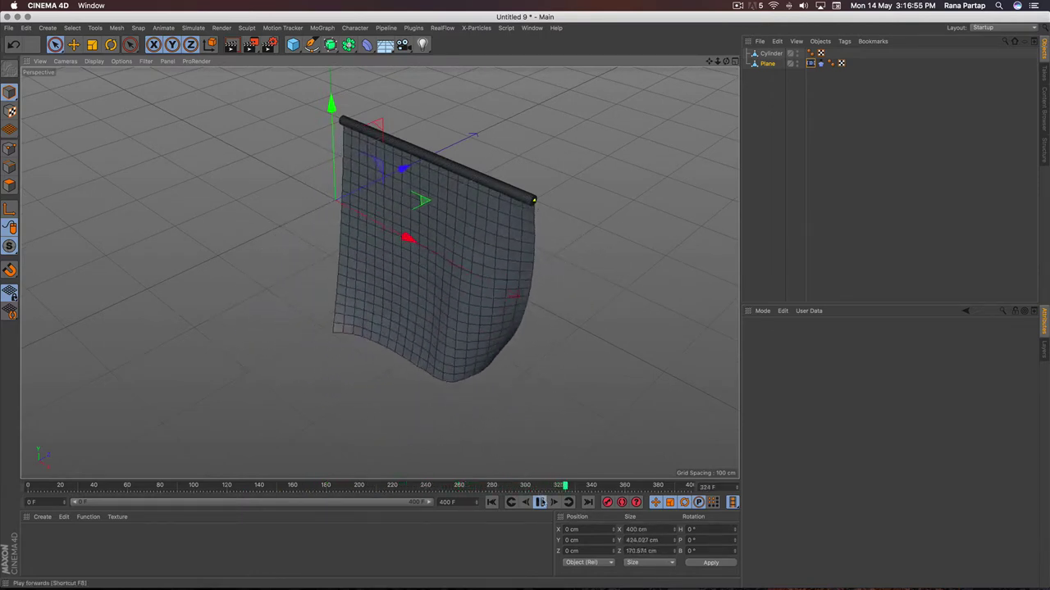
click(539, 502)
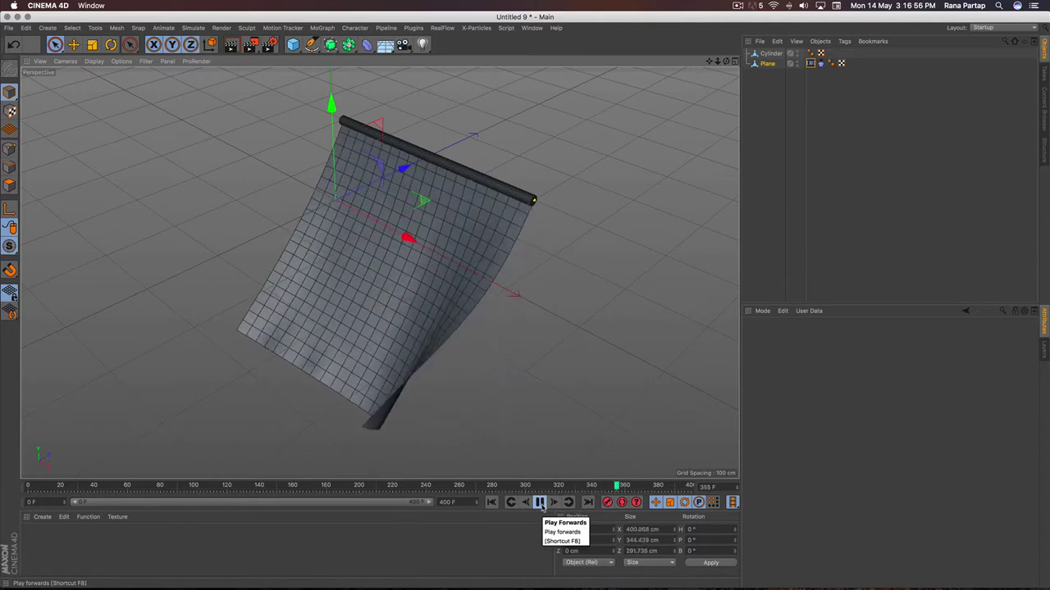
click(491, 502)
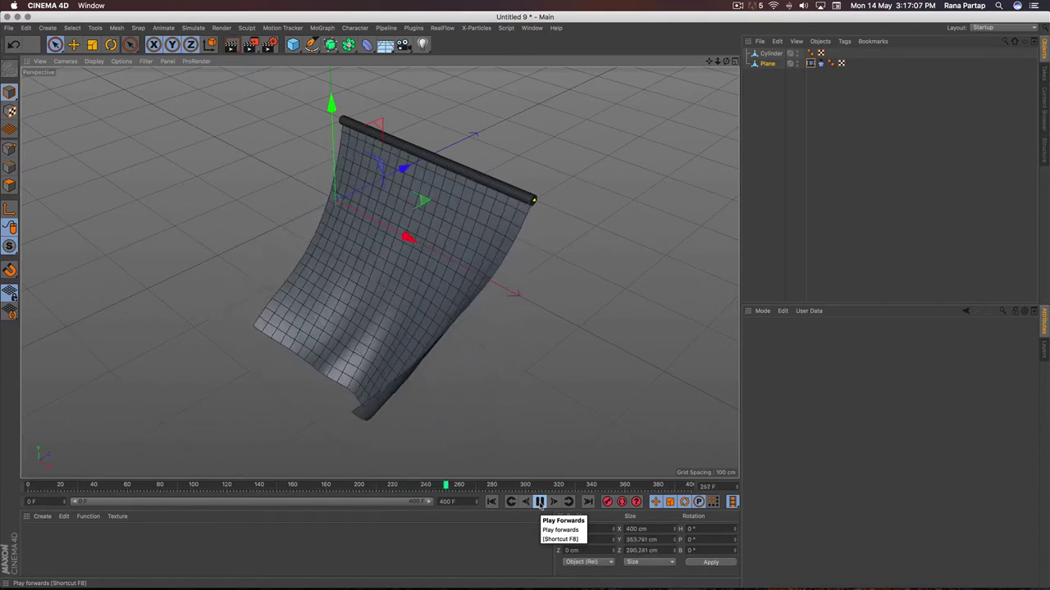
click(540, 503)
click(491, 503)
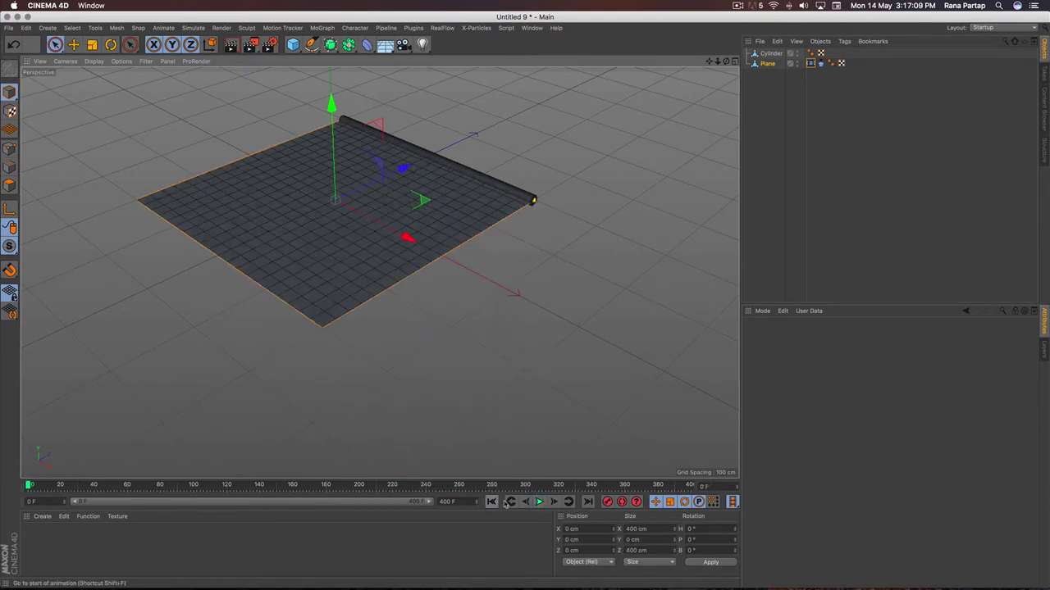
alt+right_drag(448, 391, 411, 218)
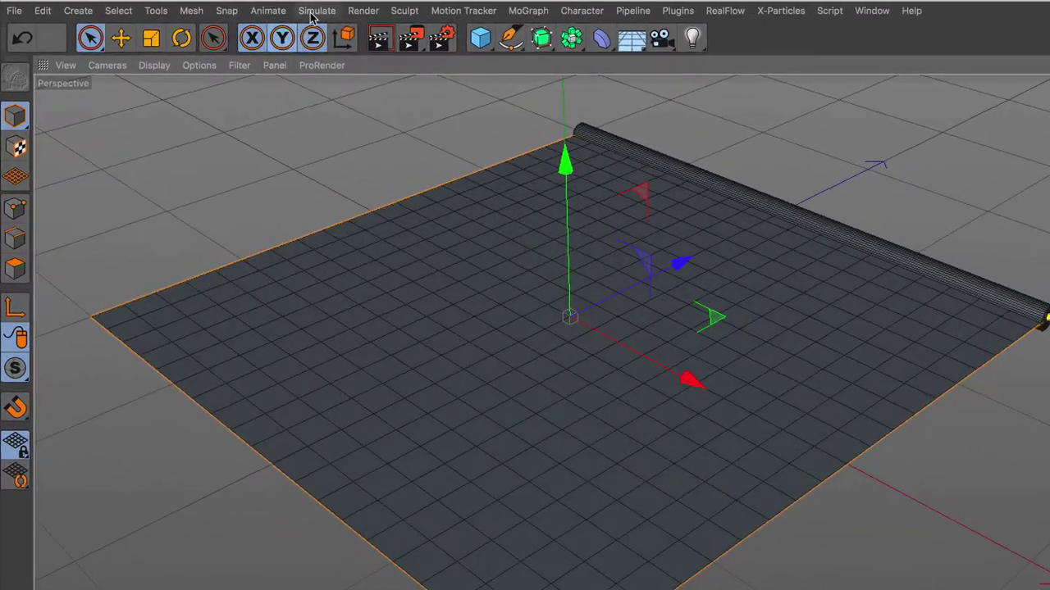
- Add a Cloth Surface parenting the Plane, with Subdivisions 0 and Thickness 3 cm
click(193, 27)
mouse_move(312, 36)
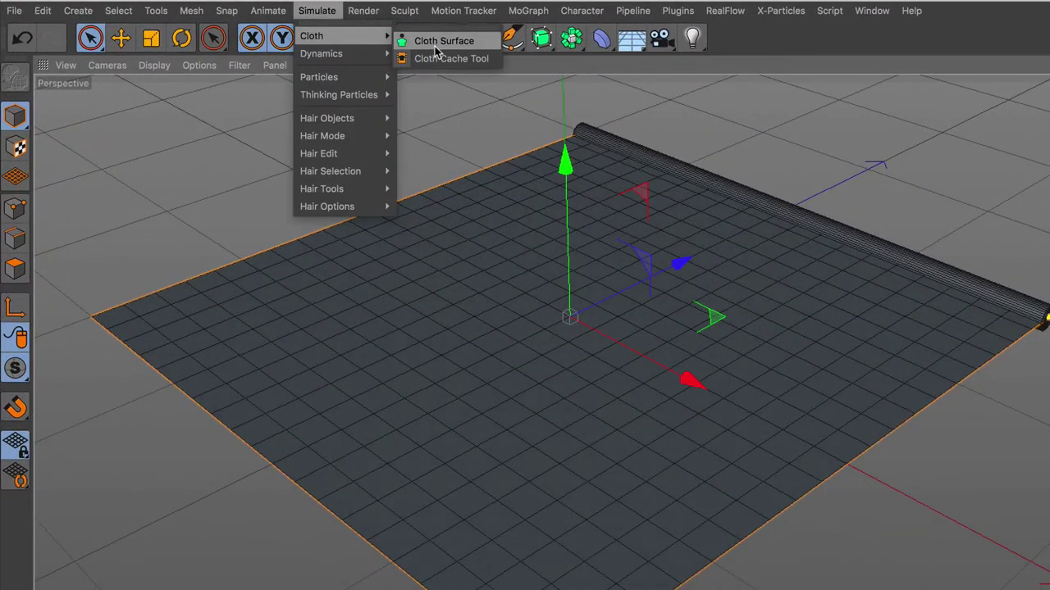
click(435, 45)
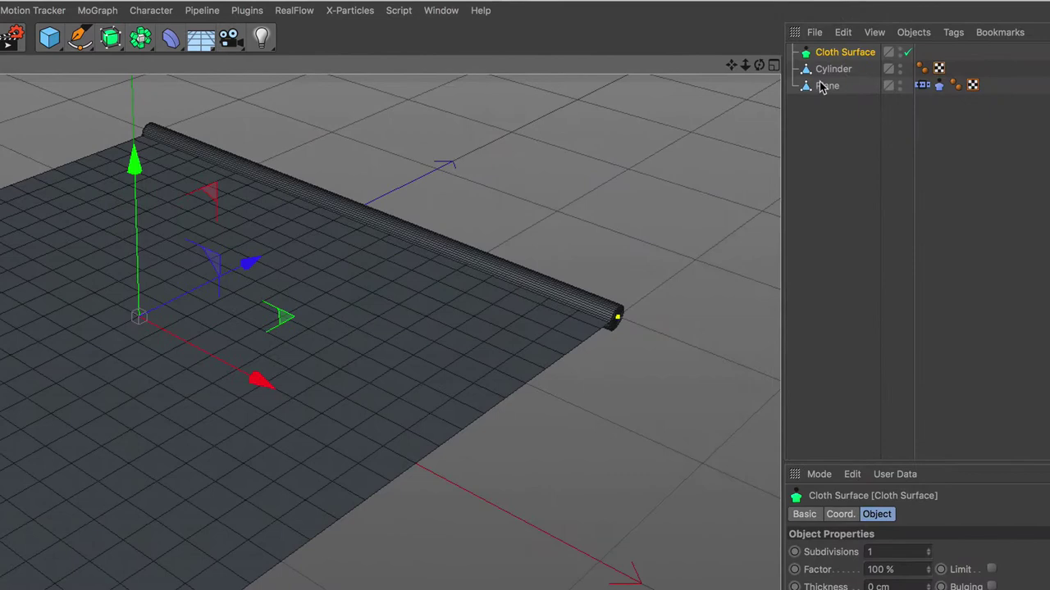
click(823, 88)
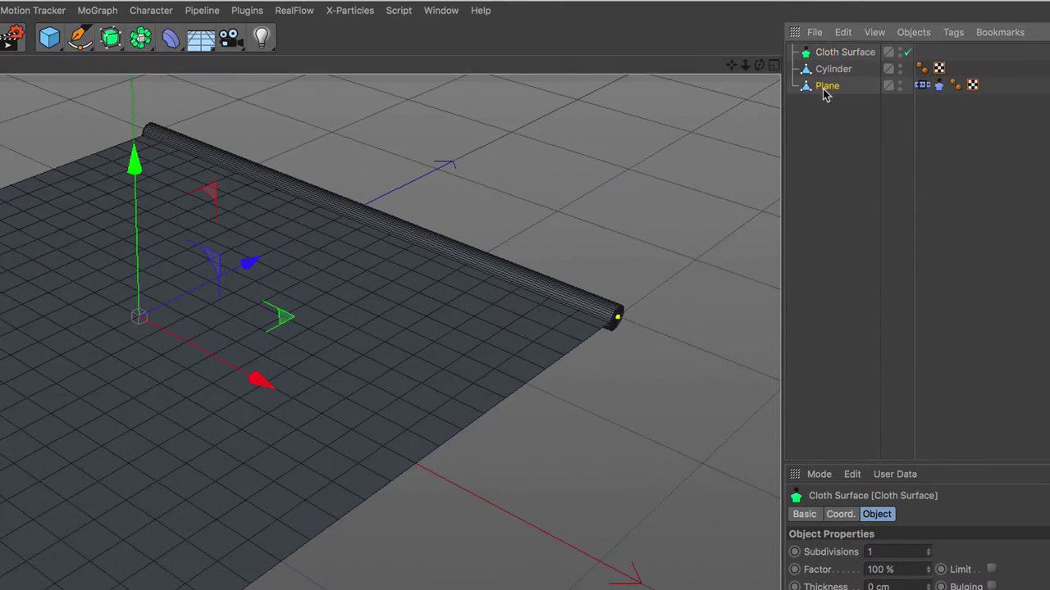
drag(834, 53, 830, 61)
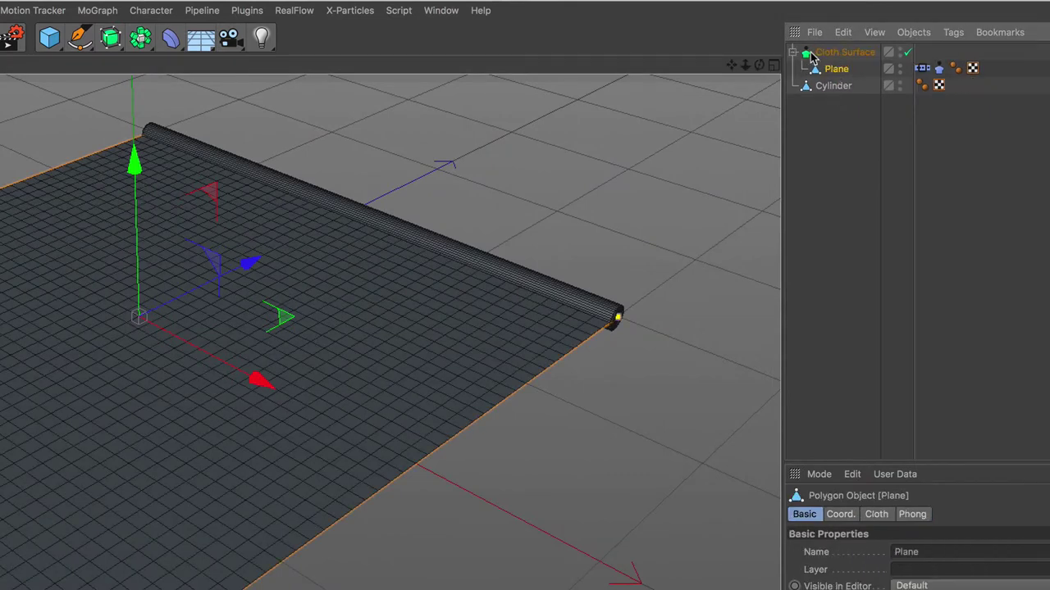
click(812, 54)
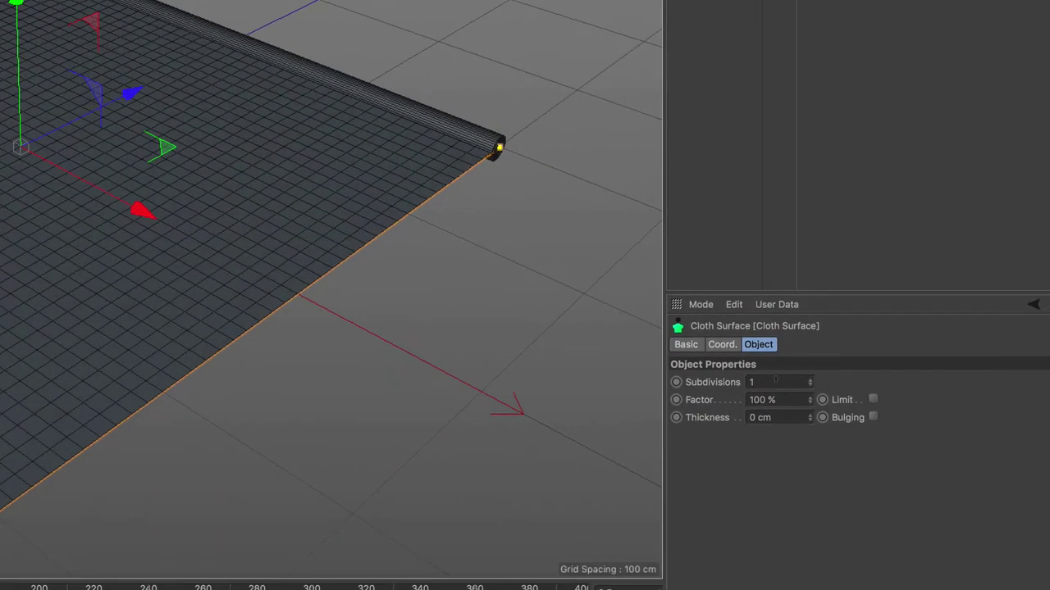
click(879, 559)
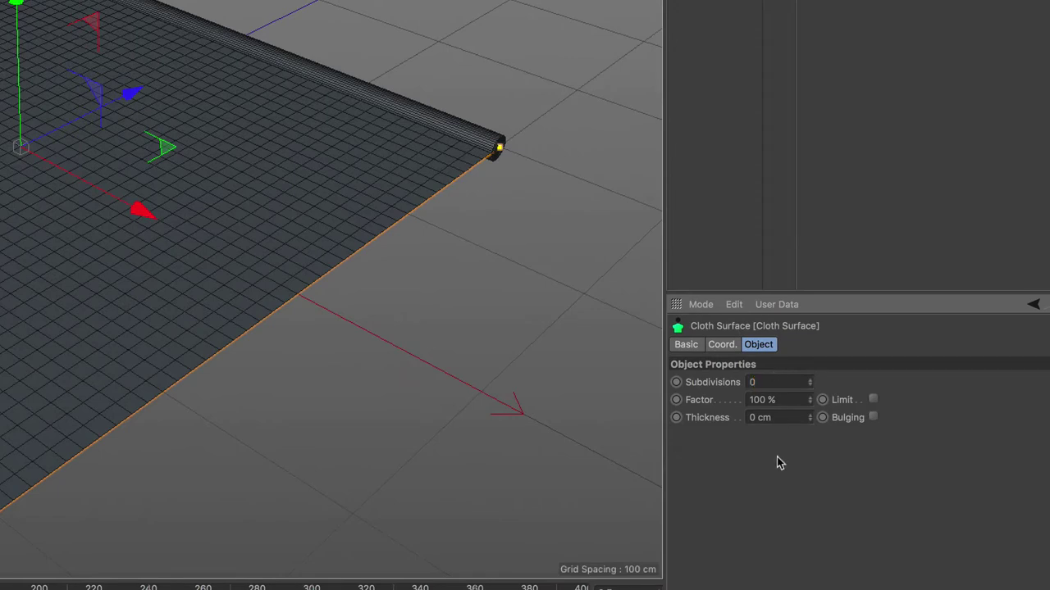
click(748, 418)
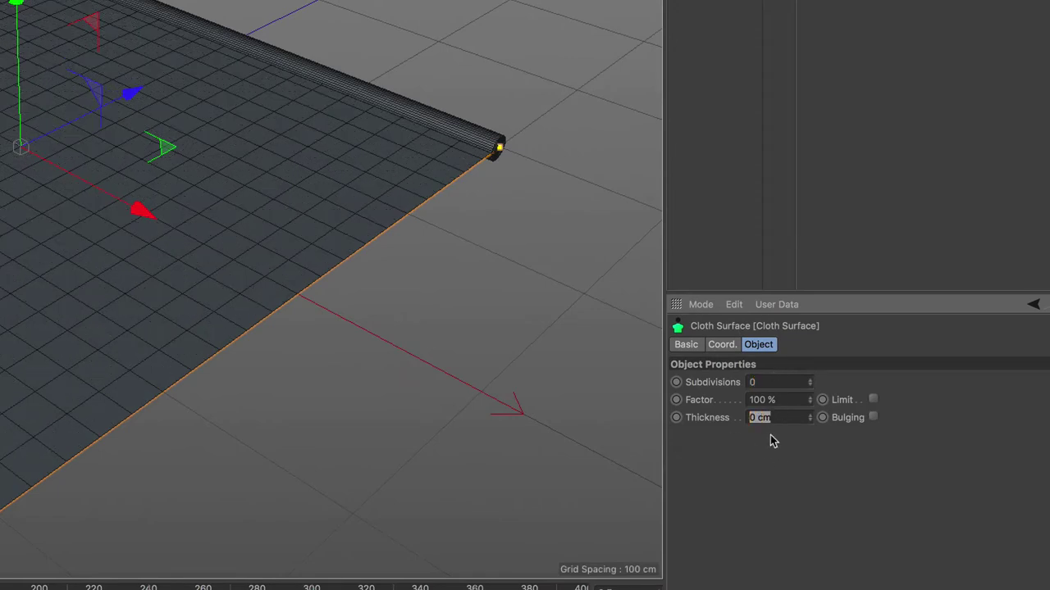
text(3)
key(Return)
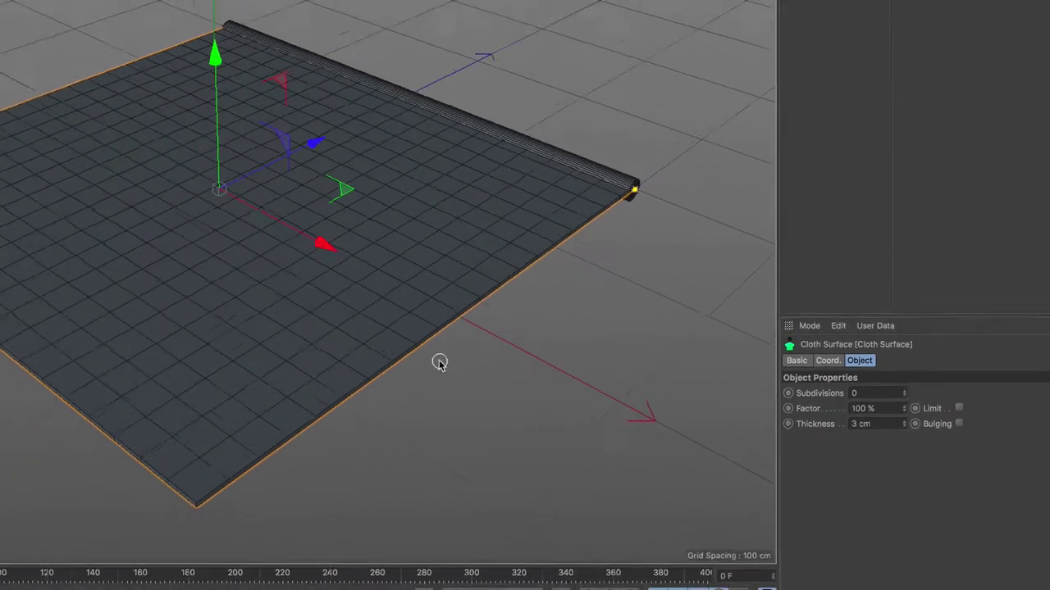
- Replay the thickened cloth drape, then rewind to frame 0
mouse_move(436, 358)
alt+mouse_down()
mouse_move(489, 285)
mouse_move(479, 335)
mouse_move(497, 431)
mouse_move(474, 382)
mouse_move(485, 410)
mouse_move(481, 386)
alt+mouse_up()
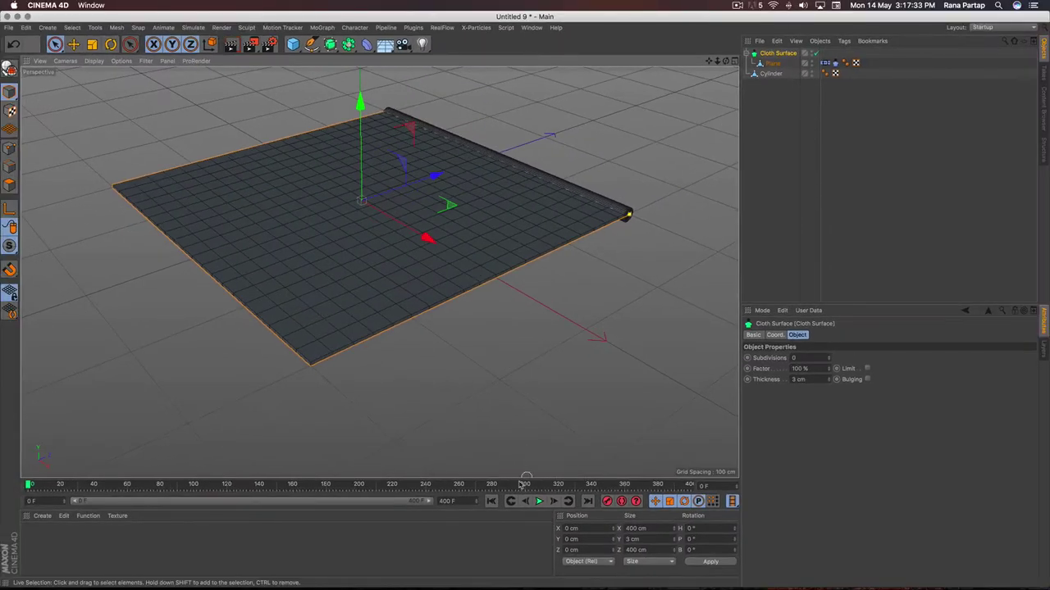
click(538, 502)
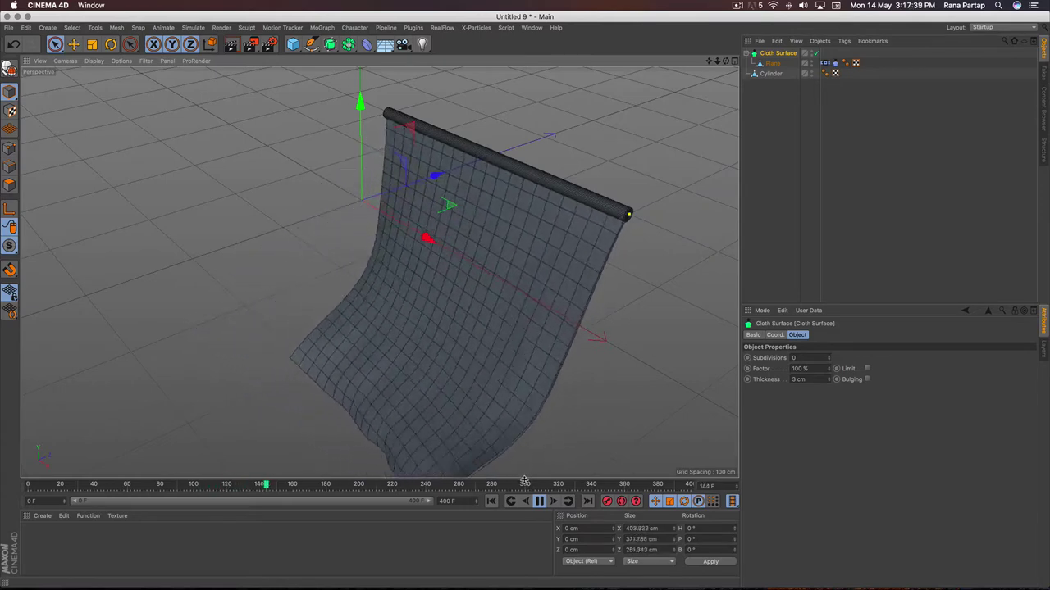
click(539, 501)
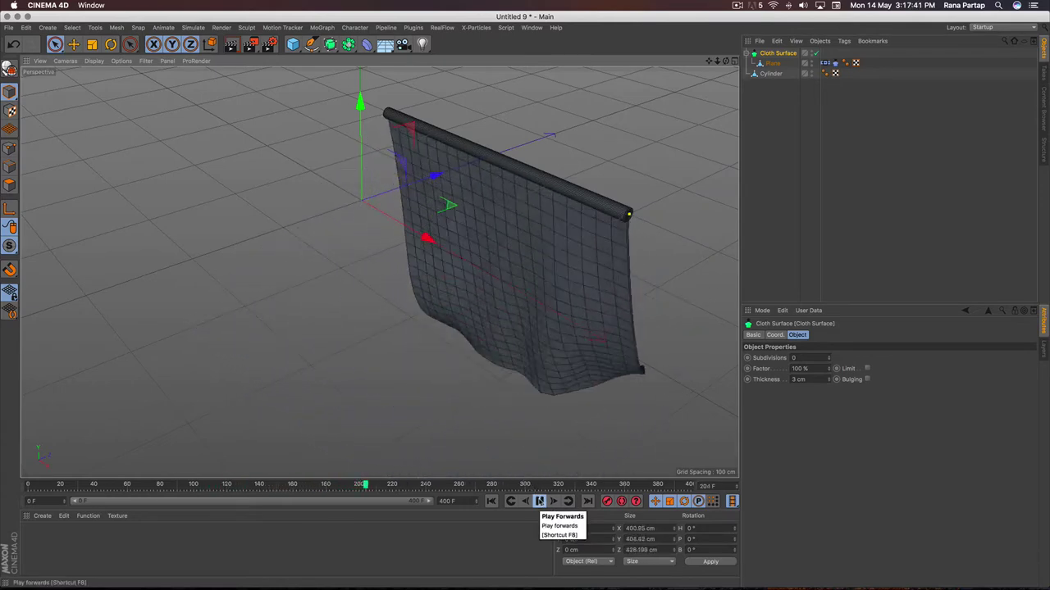
click(490, 501)
mouse_move(417, 271)
alt+mouse_down()
mouse_move(401, 271)
mouse_move(409, 274)
alt+mouse_up()
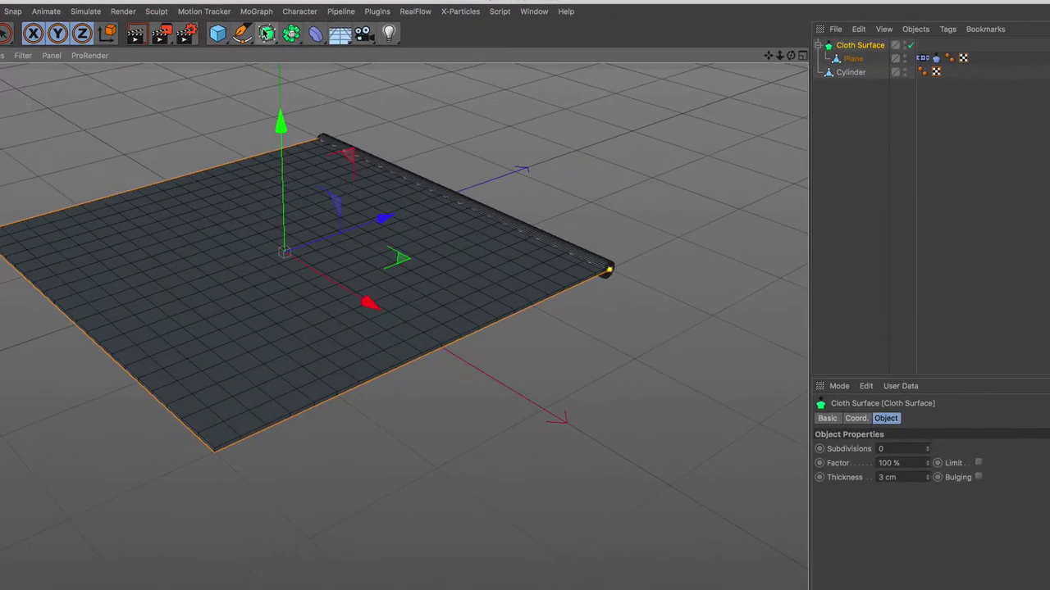
- Add a Subdivision Surface and nest the Cloth Surface inside it
drag(329, 44, 375, 64)
click(326, 59)
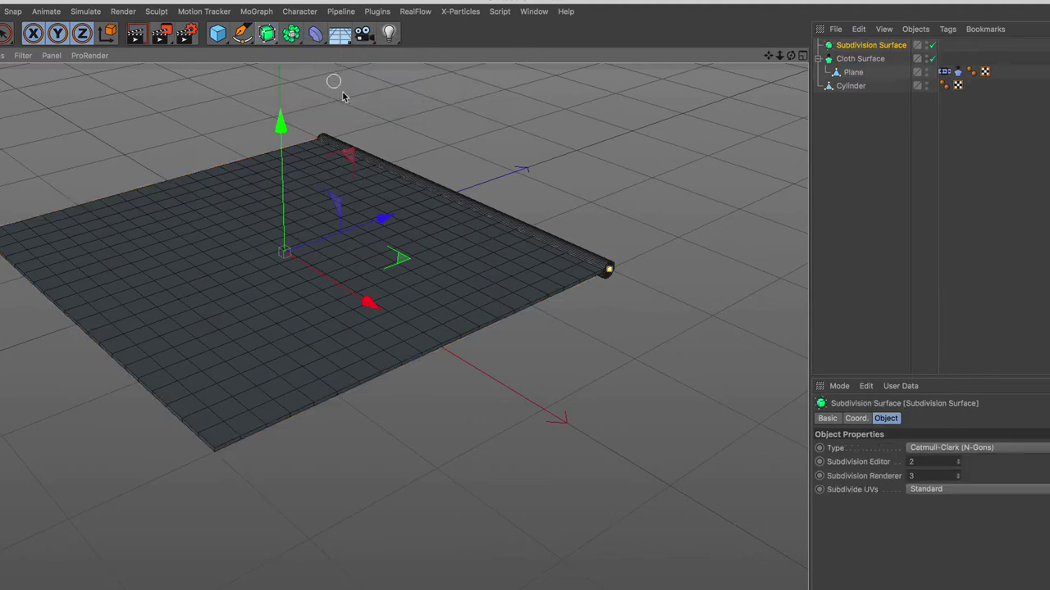
drag(847, 66, 855, 51)
click(831, 46)
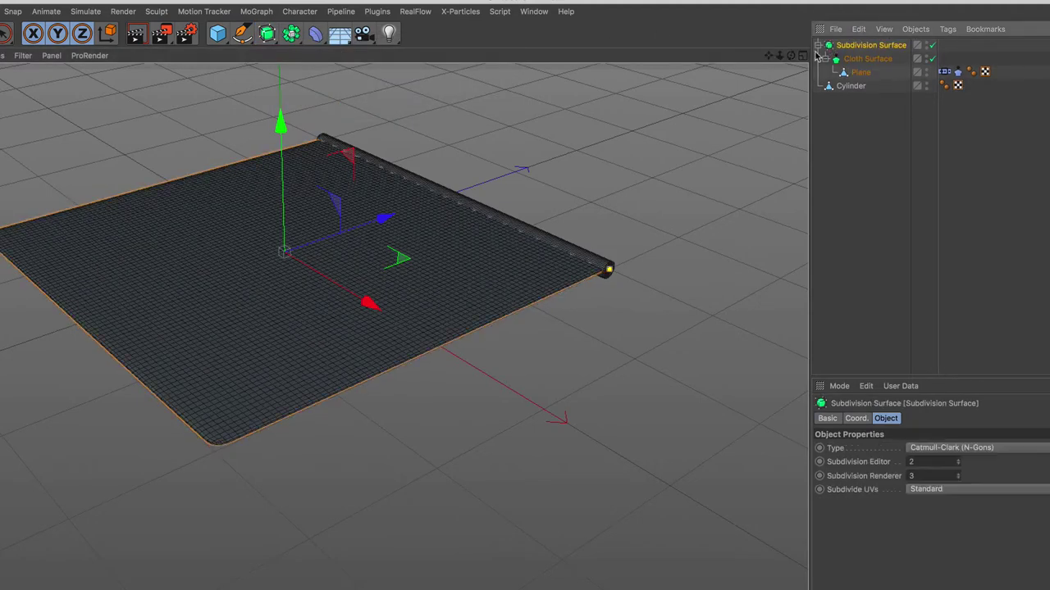
scroll(402, 160, up, 5)
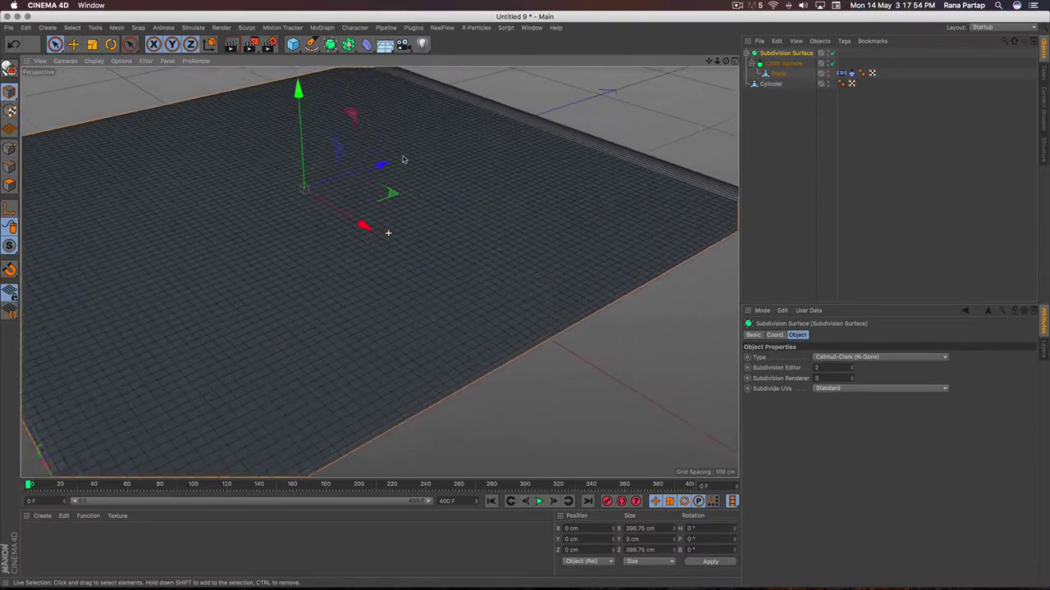
mouse_move(402, 160)
alt+mouse_down()
mouse_move(386, 202)
mouse_move(391, 366)
mouse_move(392, 273)
alt+mouse_up()
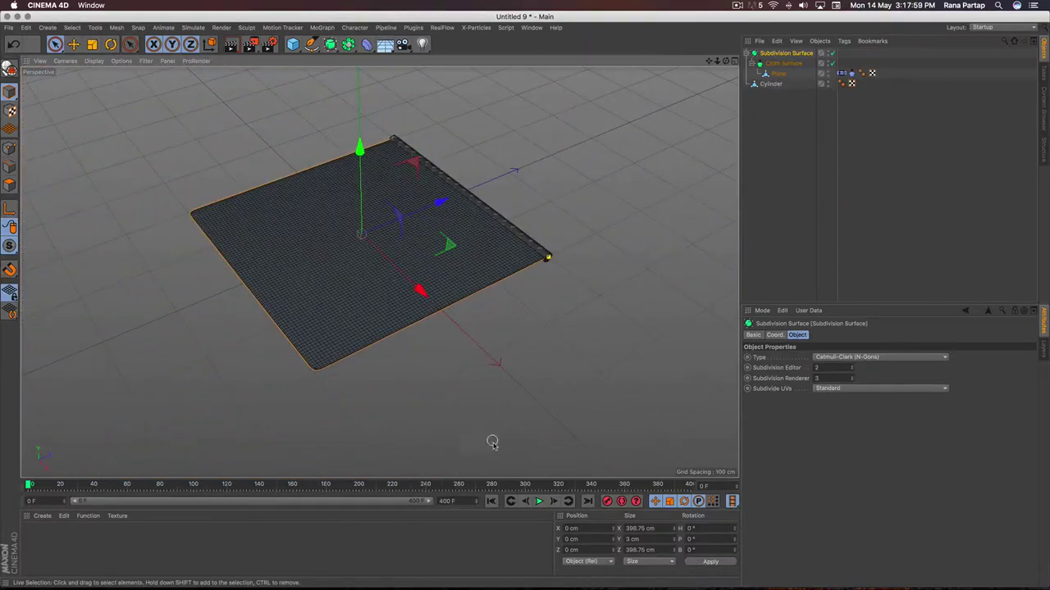
- Play and stop the smoothed cloth simulation, then clear the selection
click(539, 502)
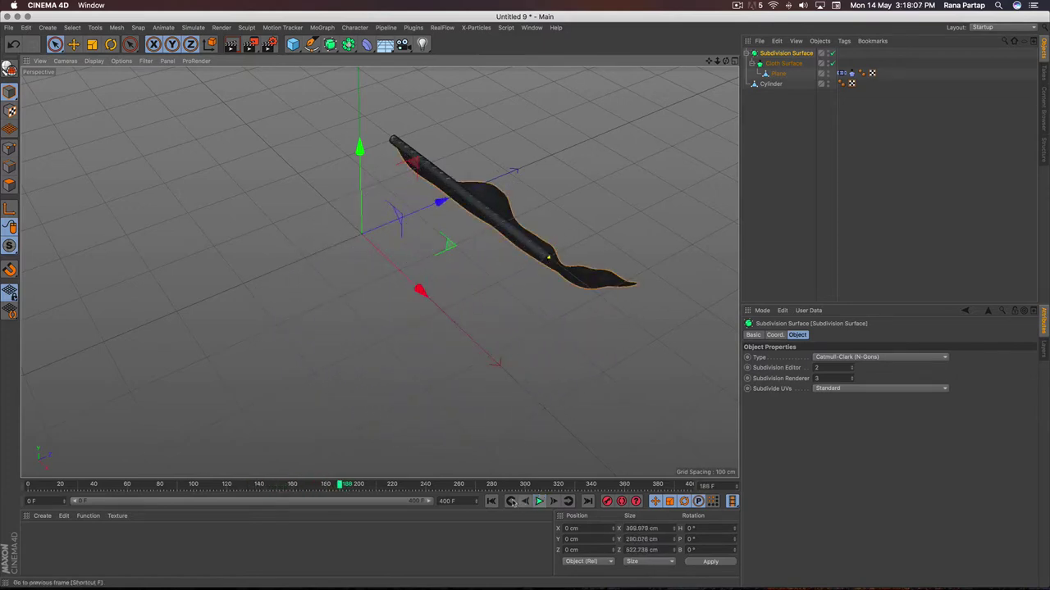
click(538, 502)
mouse_move(461, 424)
alt+mouse_down()
mouse_move(385, 295)
mouse_move(417, 286)
alt+mouse_up()
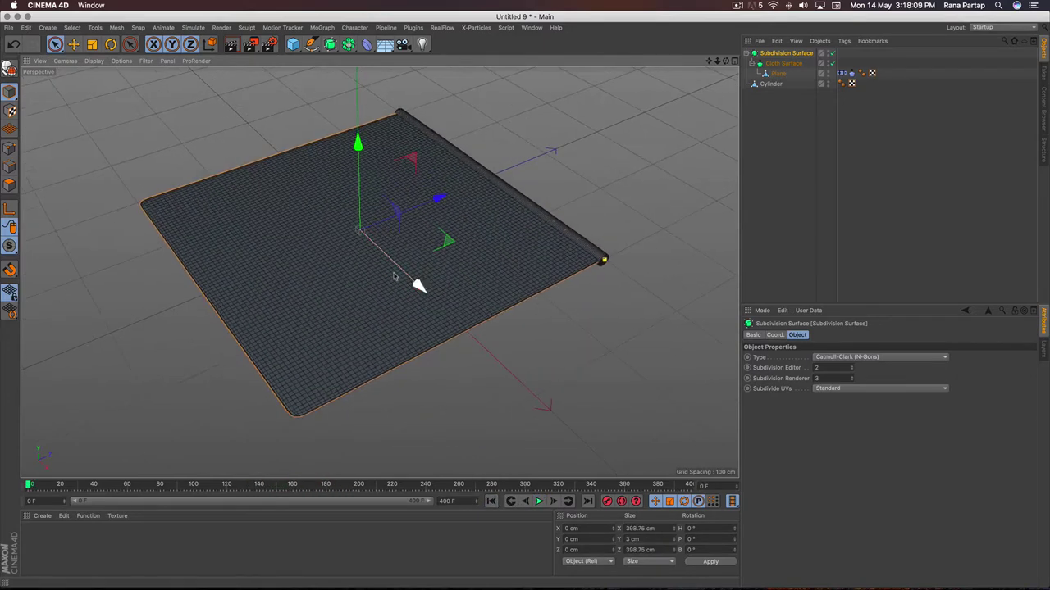
click(473, 405)
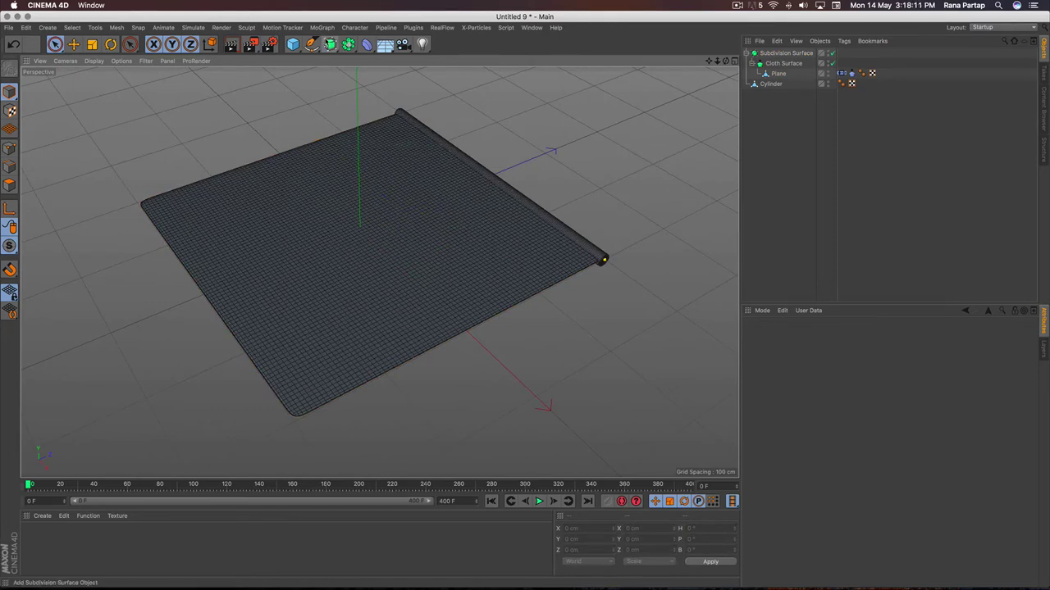
- Create a MoText object reading W in Proxima Nova Black with Align set to Middle
click(321, 27)
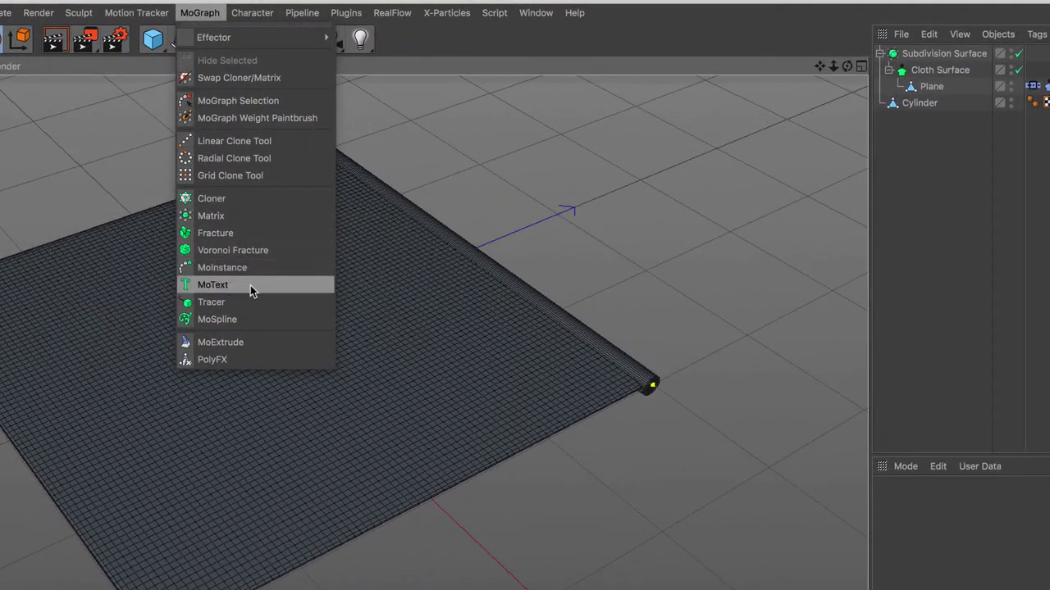
click(250, 285)
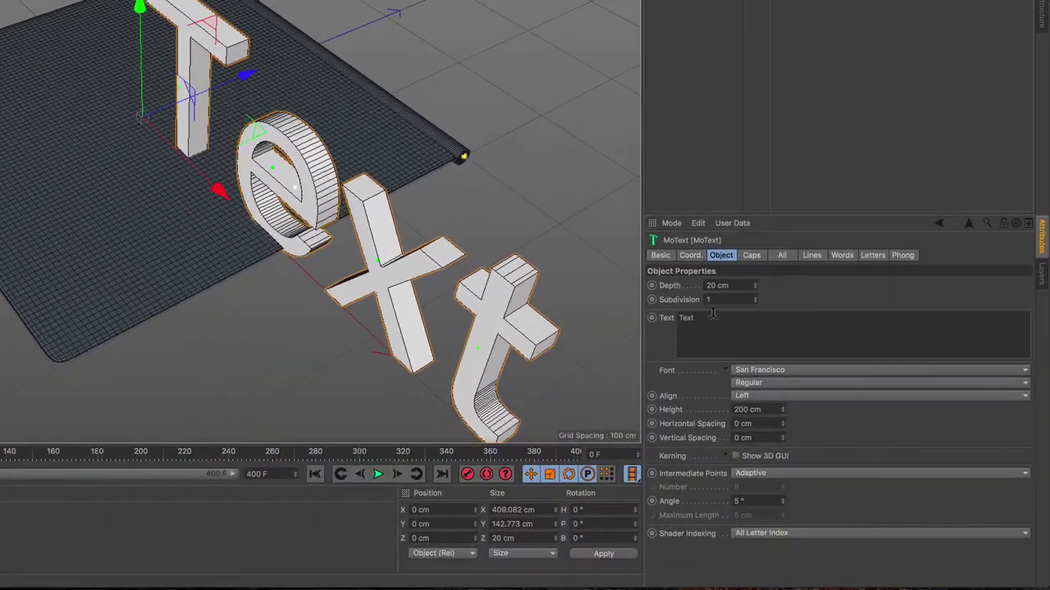
double_click(683, 326)
text(W)
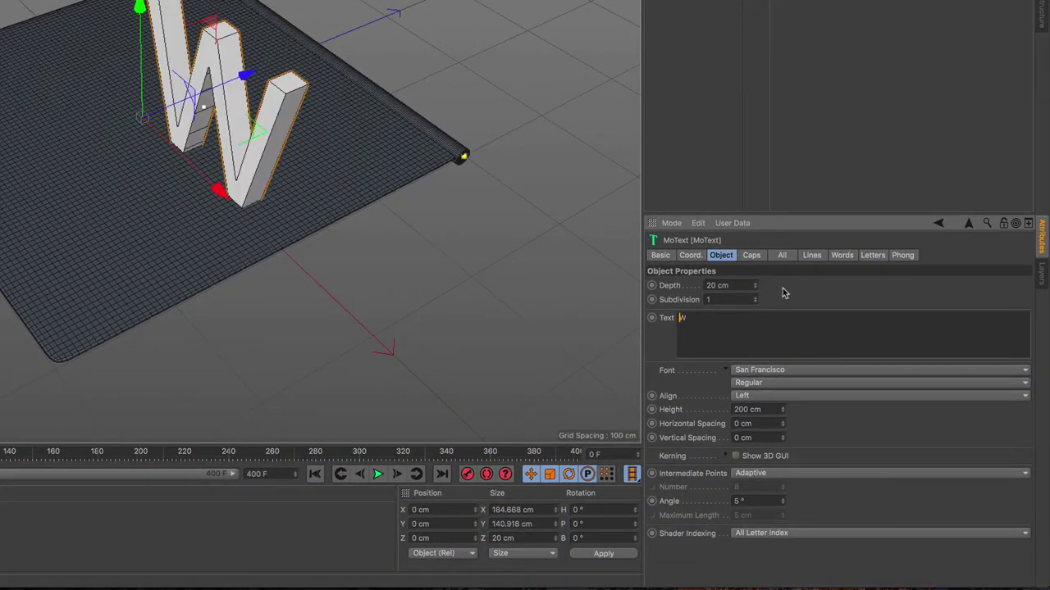
click(788, 373)
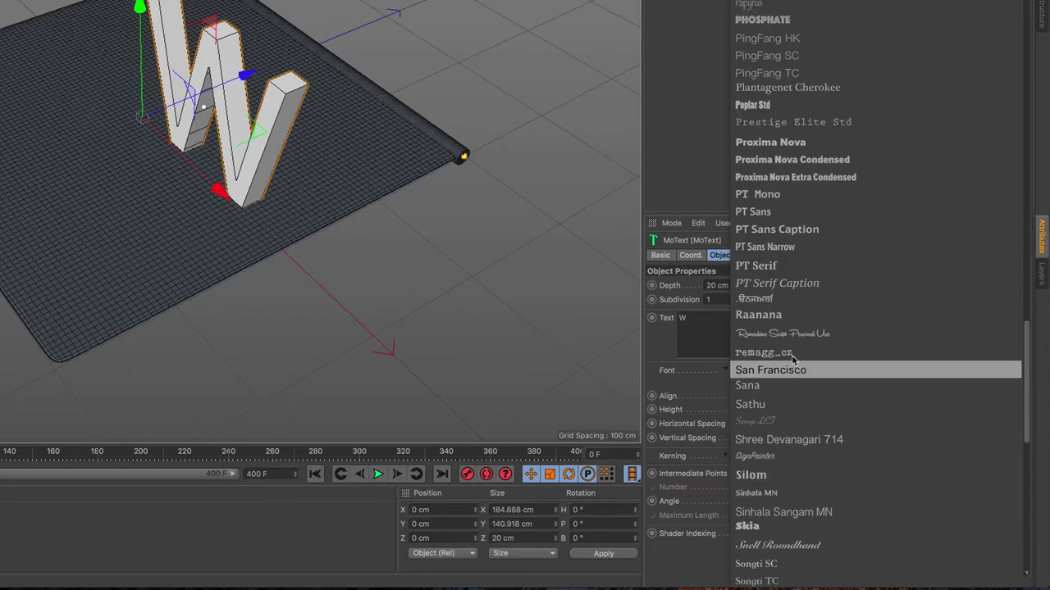
click(825, 144)
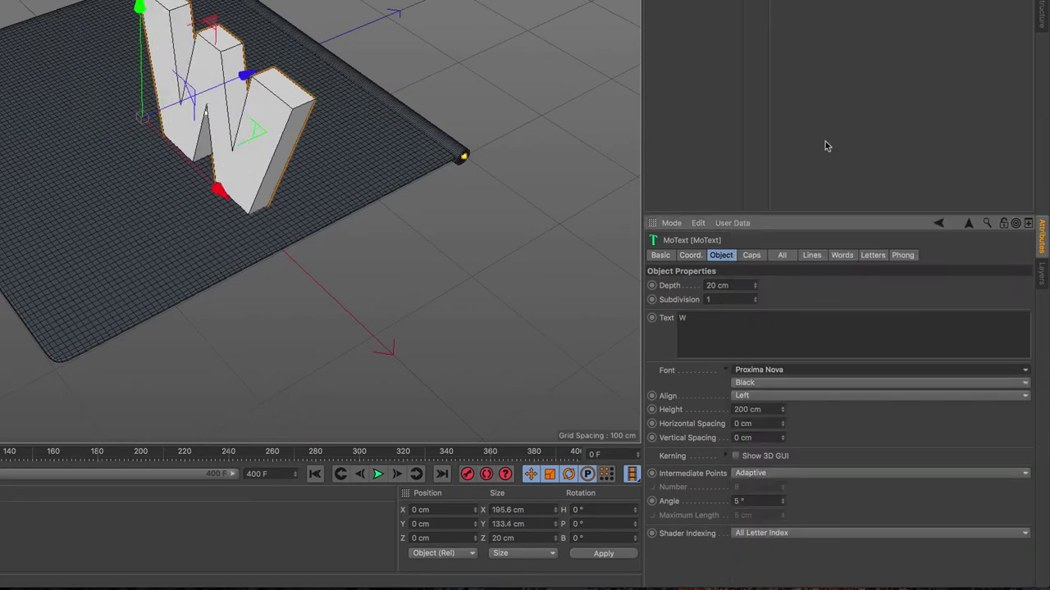
click(787, 397)
click(776, 423)
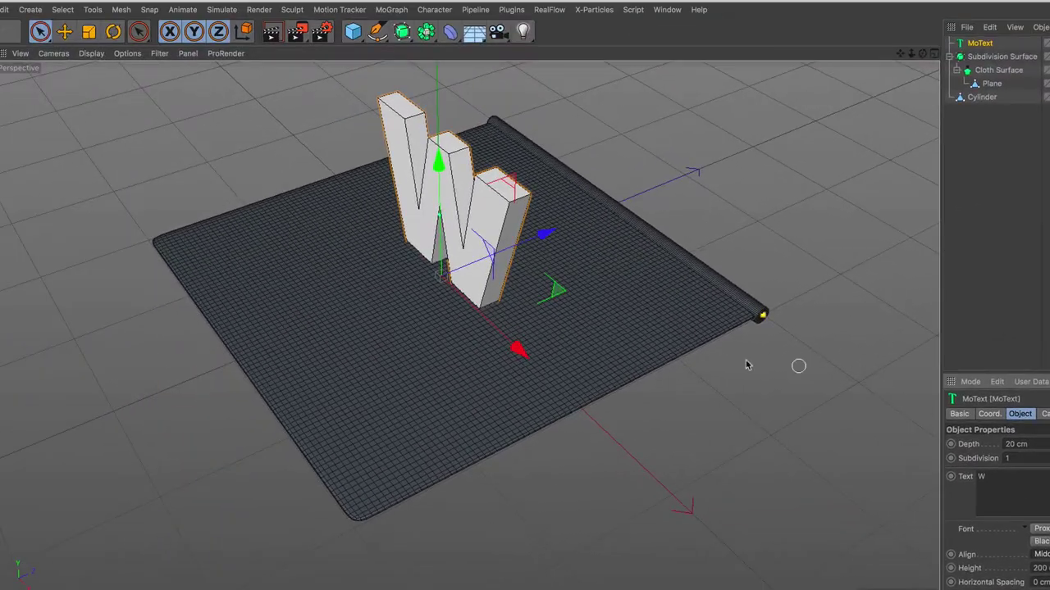
- Zoom in on the W, change viewport shading, and set Intermediate Points to Subdivided
alt+drag(466, 297, 481, 230)
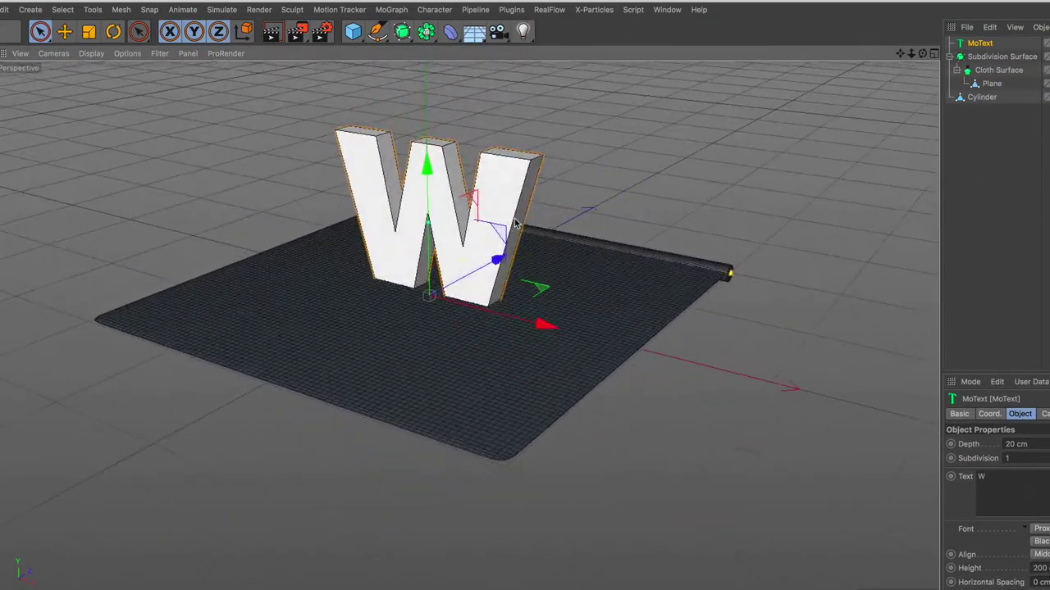
scroll(481, 229, up, 2)
scroll(484, 223, up, 2)
scroll(487, 218, up, 2)
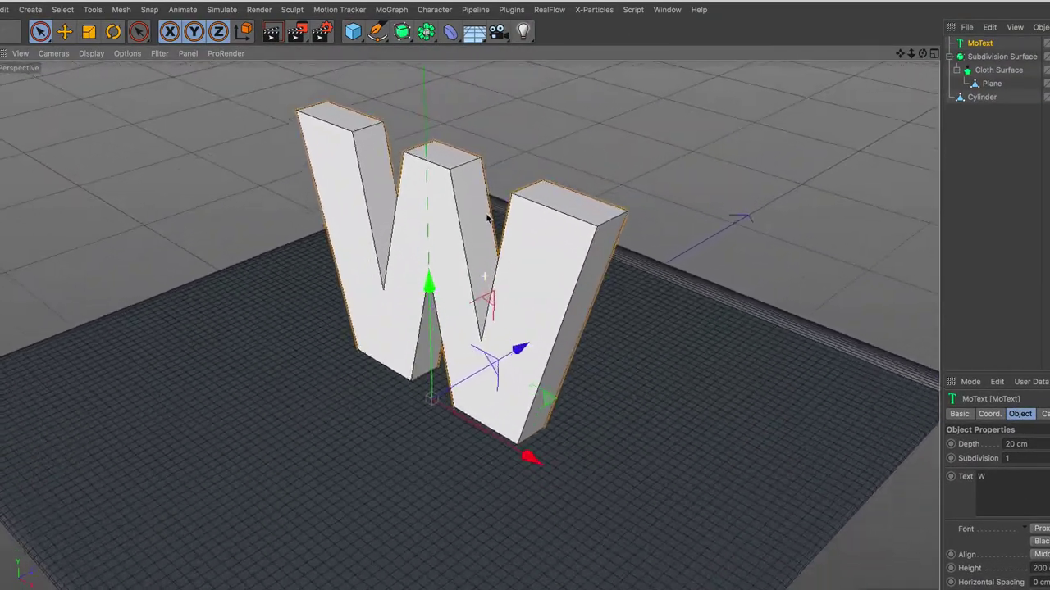
click(102, 56)
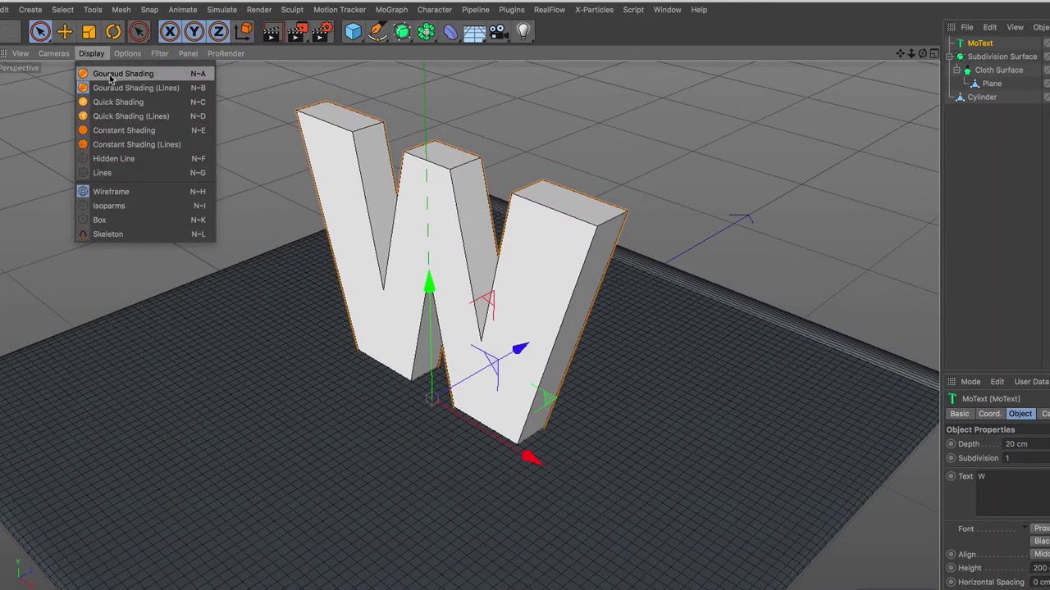
click(145, 90)
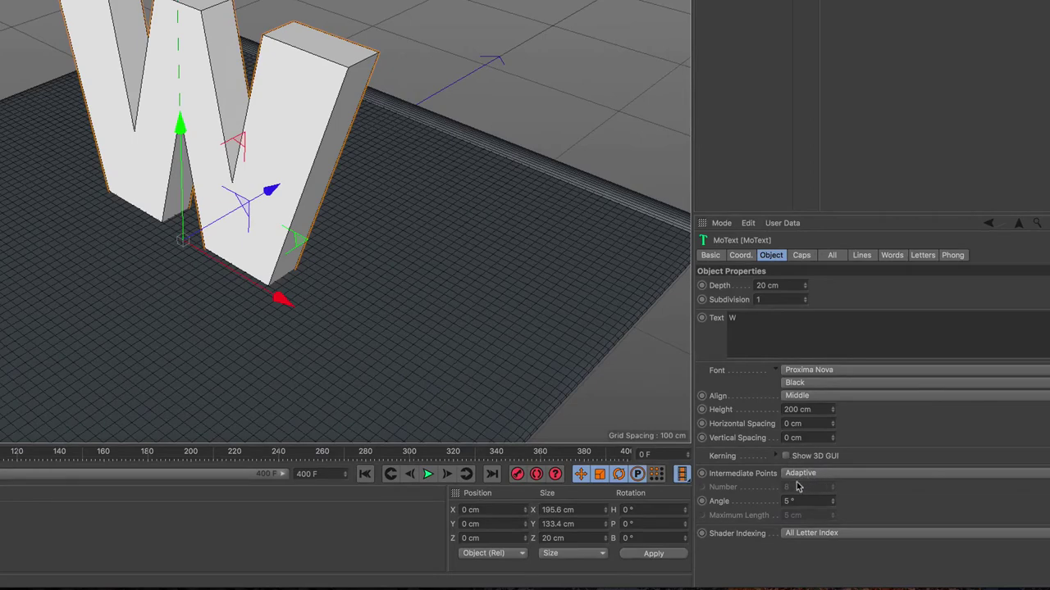
click(828, 477)
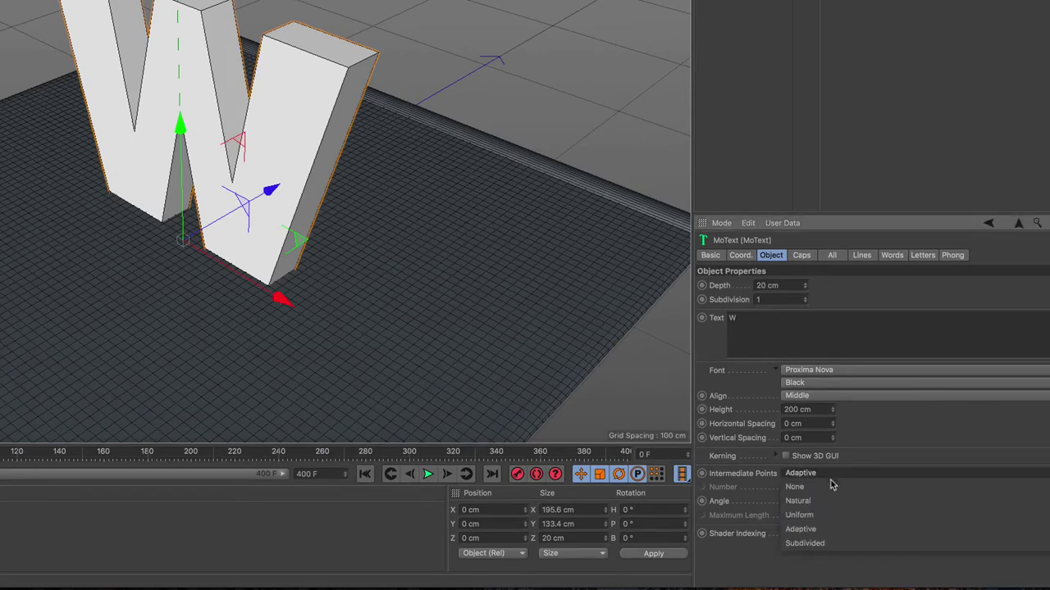
click(838, 544)
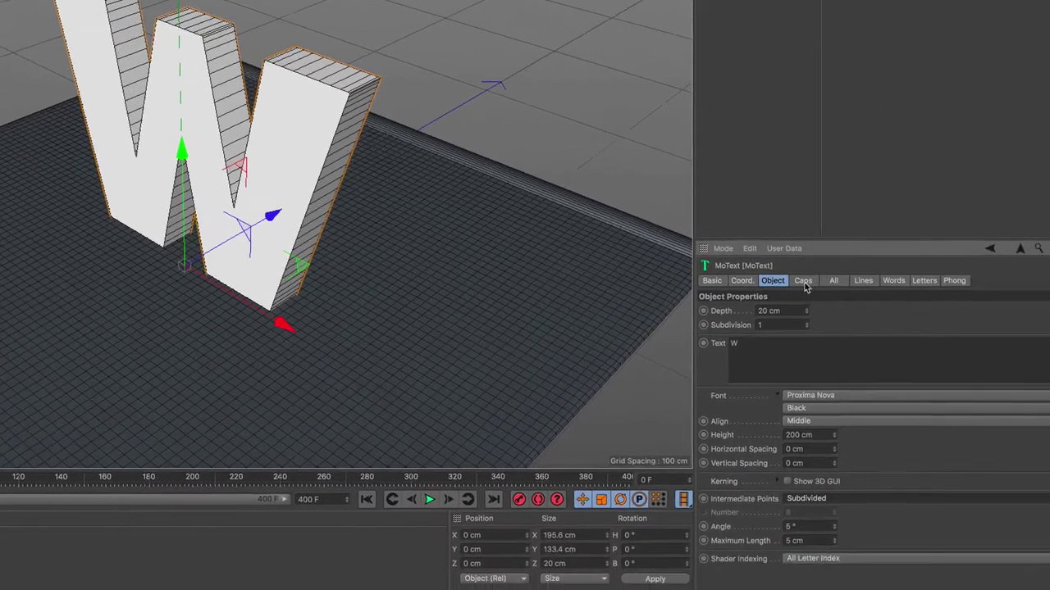
- Set the MoText caps to Quadrangles on a Regular Grid 3 cm wide
click(775, 265)
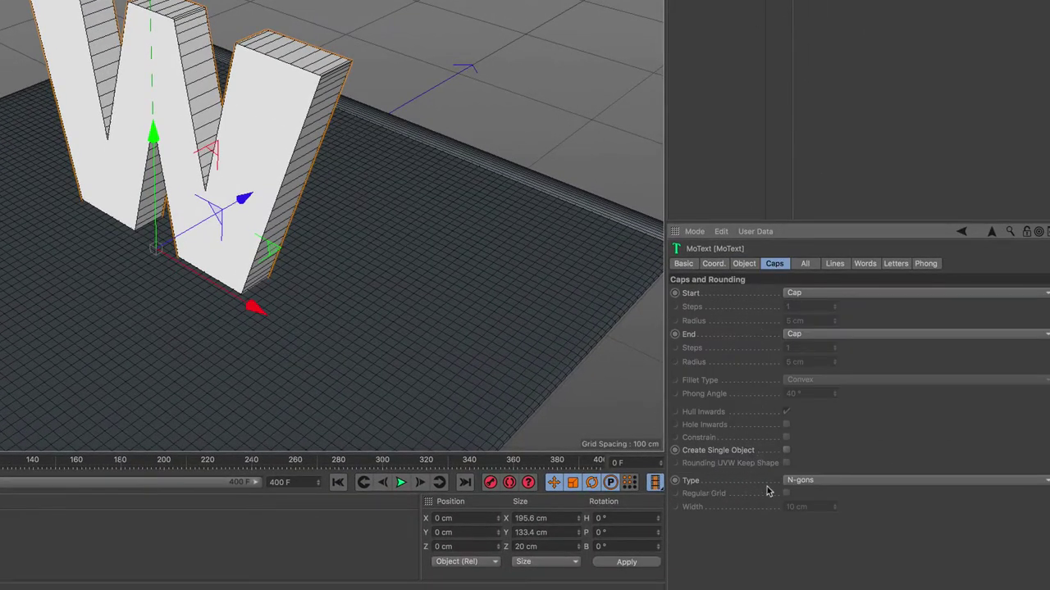
click(823, 484)
click(805, 506)
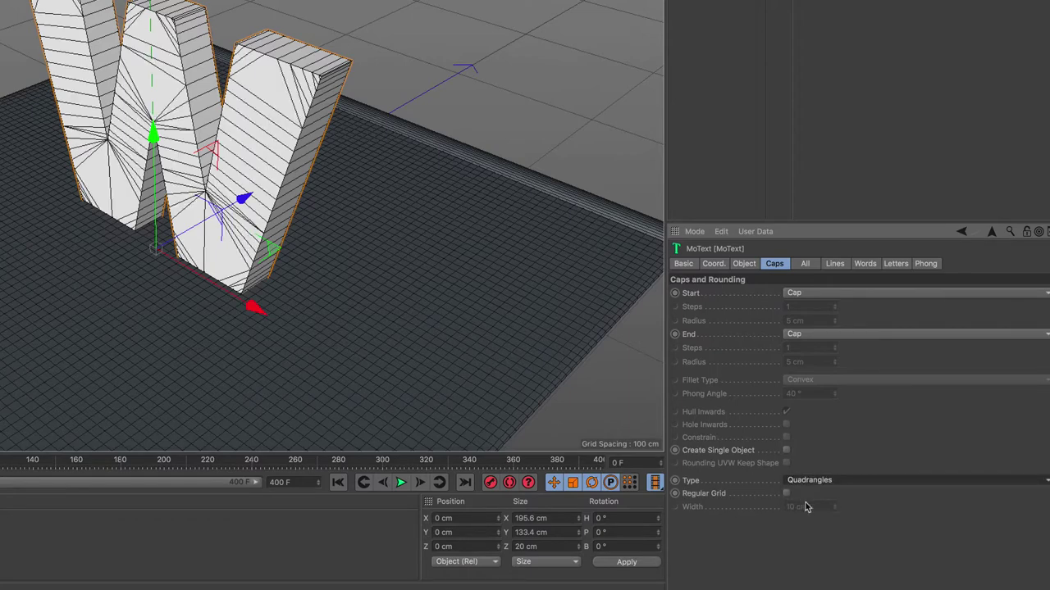
click(787, 494)
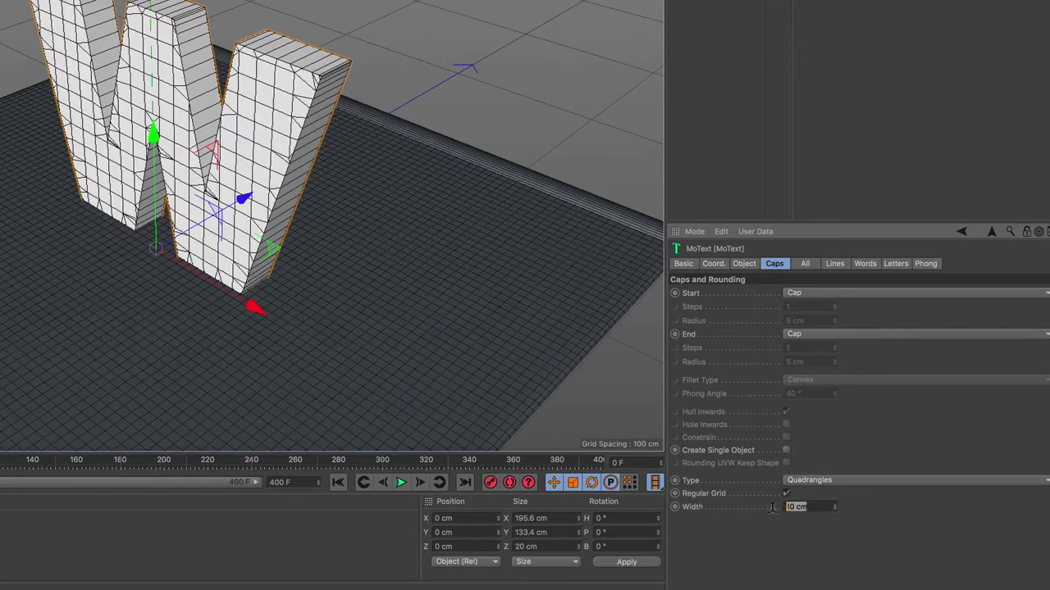
text(3)
key(Return)
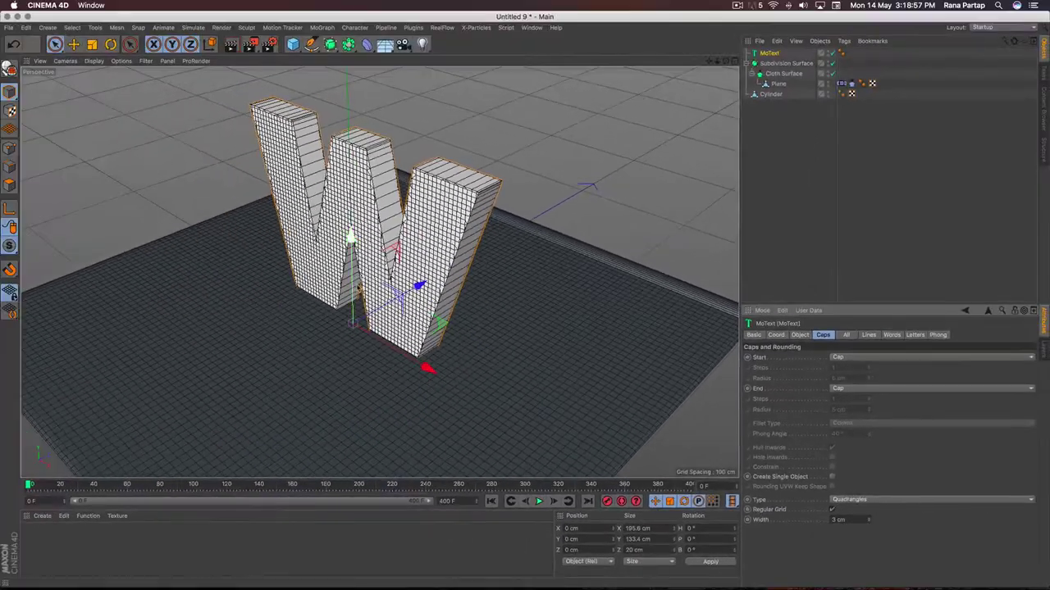
mouse_move(492, 246)
alt+mouse_down()
mouse_move(542, 208)
mouse_move(386, 271)
mouse_move(392, 251)
alt+mouse_up()
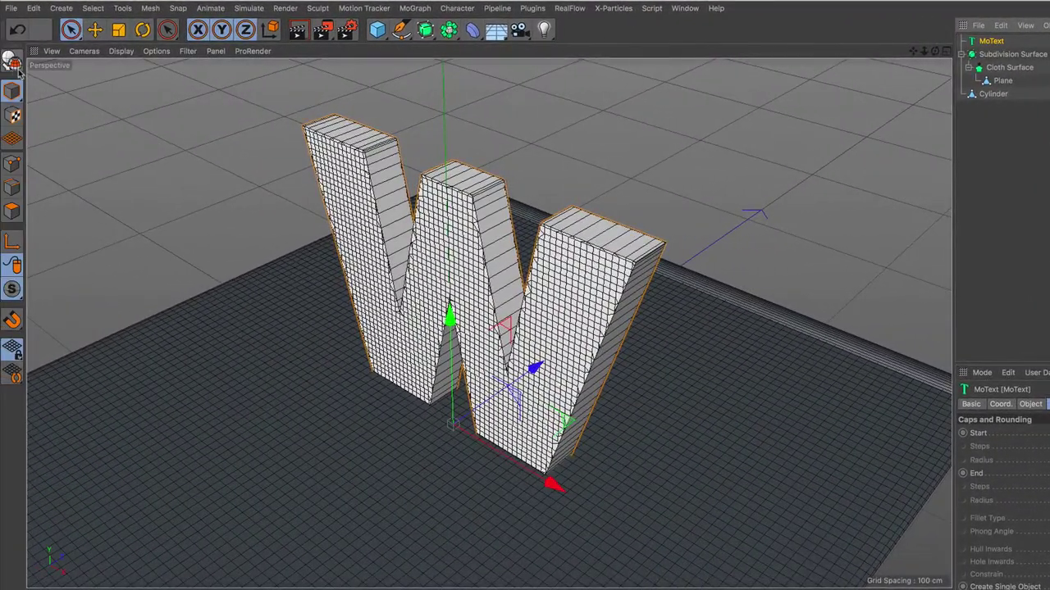
- Make the MoText editable, then select its whole hierarchy and convert it to polygons
click(15, 65)
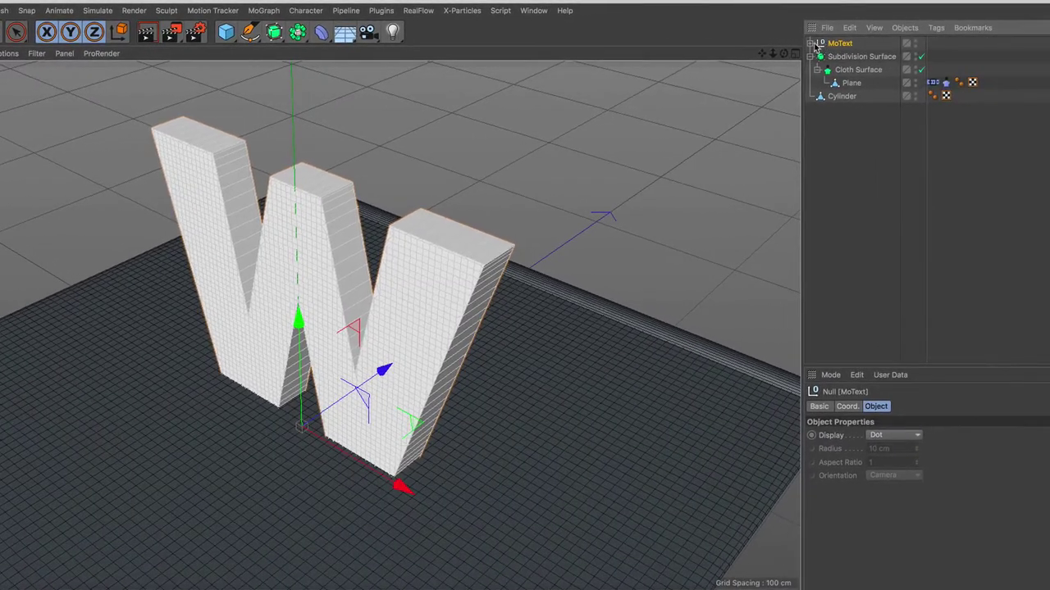
click(812, 43)
click(816, 55)
click(824, 69)
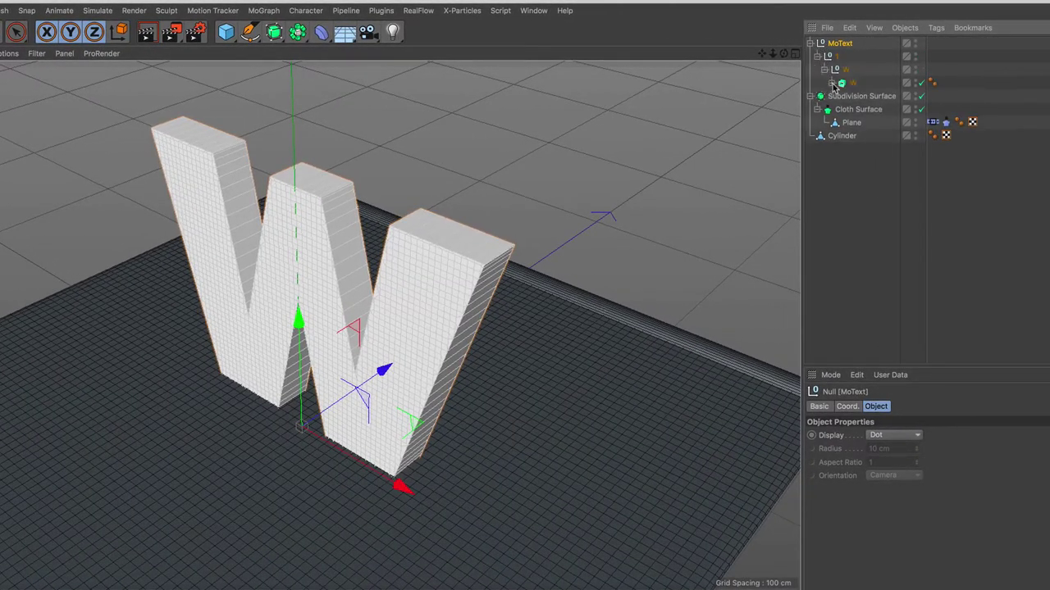
click(832, 82)
click(852, 97)
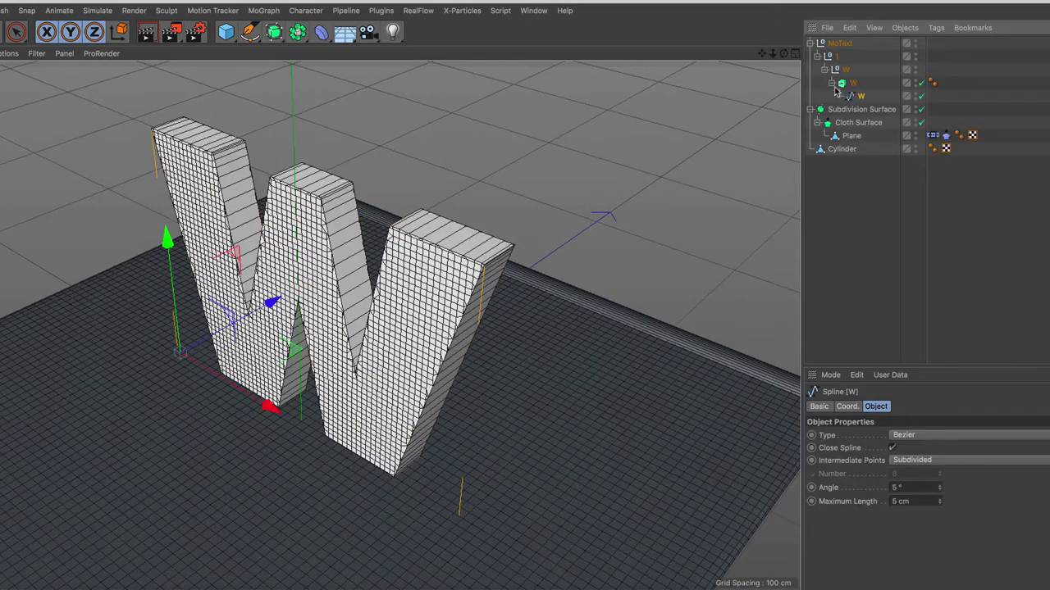
shift+click(839, 46)
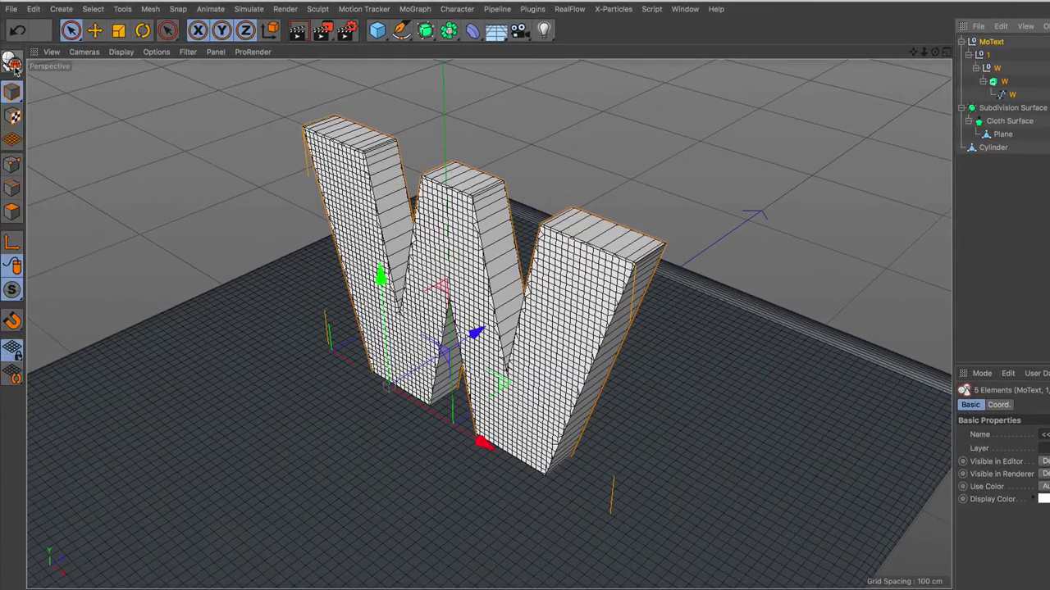
click(13, 64)
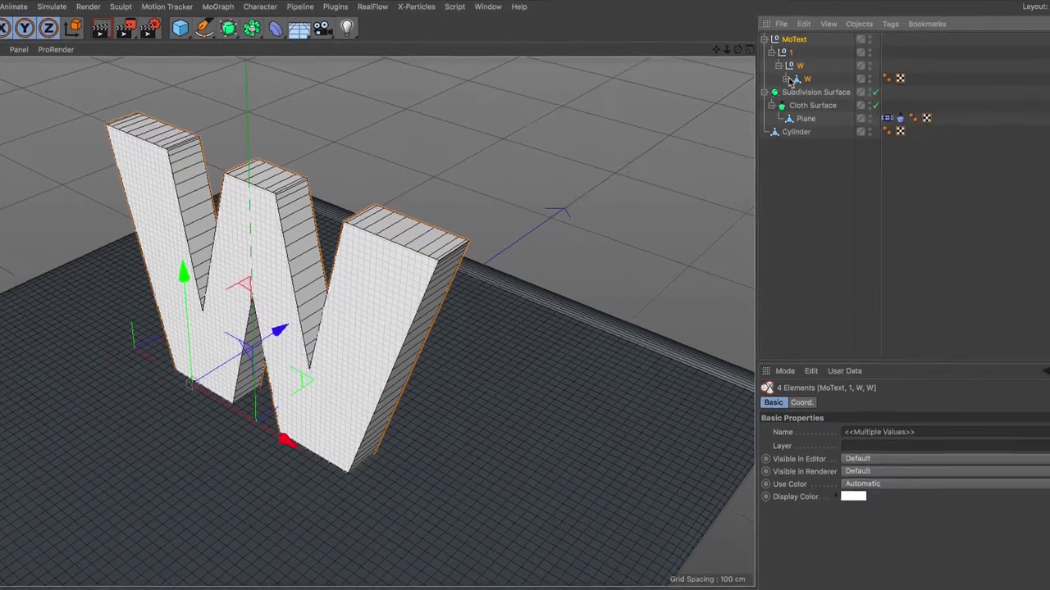
- Select MoText through Cap 2 and merge them with Connect Objects + Delete
click(983, 82)
click(756, 107)
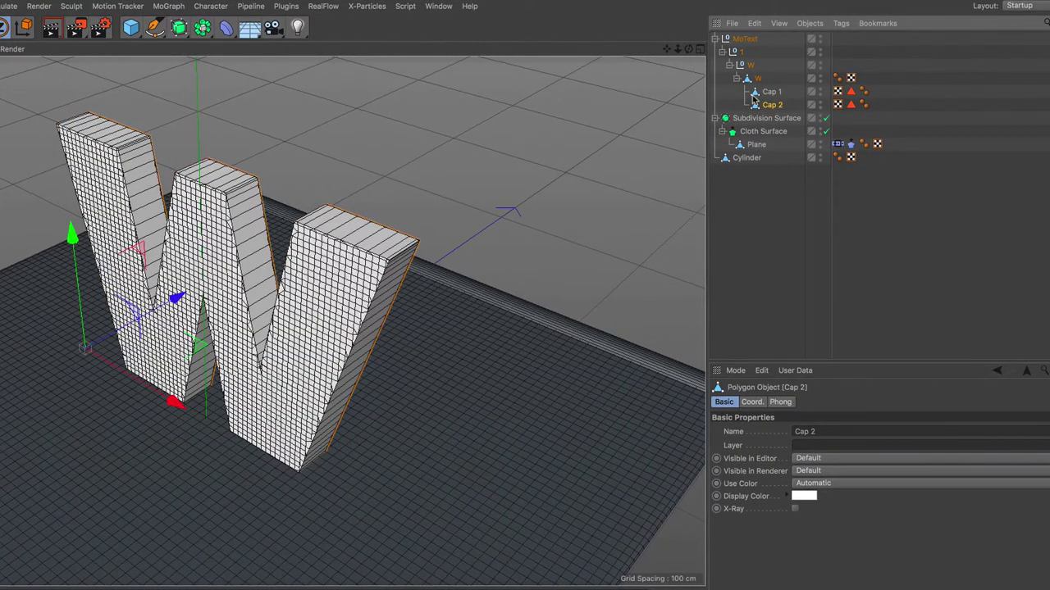
shift+click(746, 41)
right_click(745, 47)
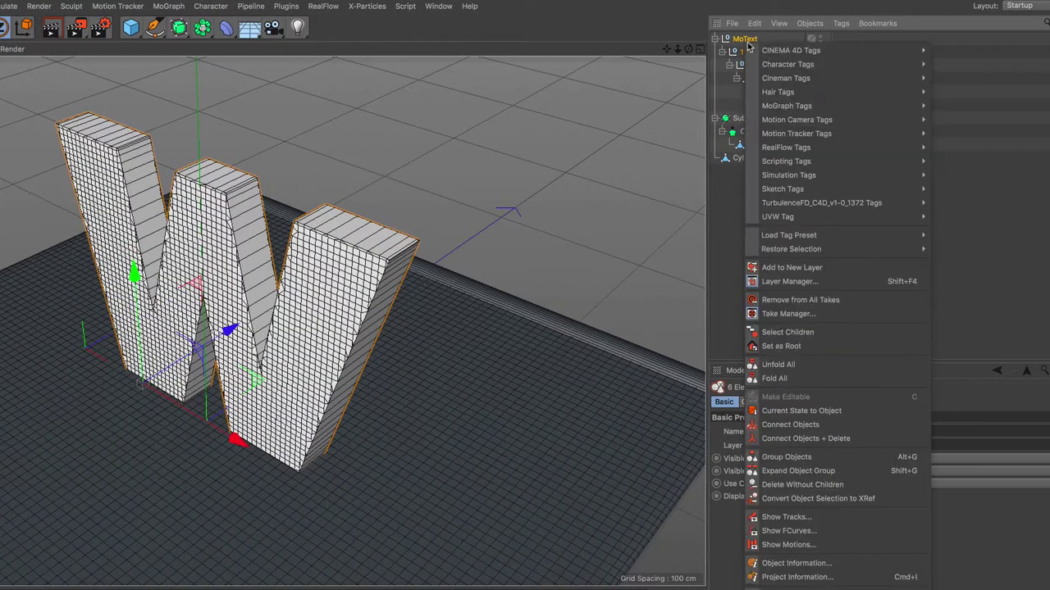
click(866, 440)
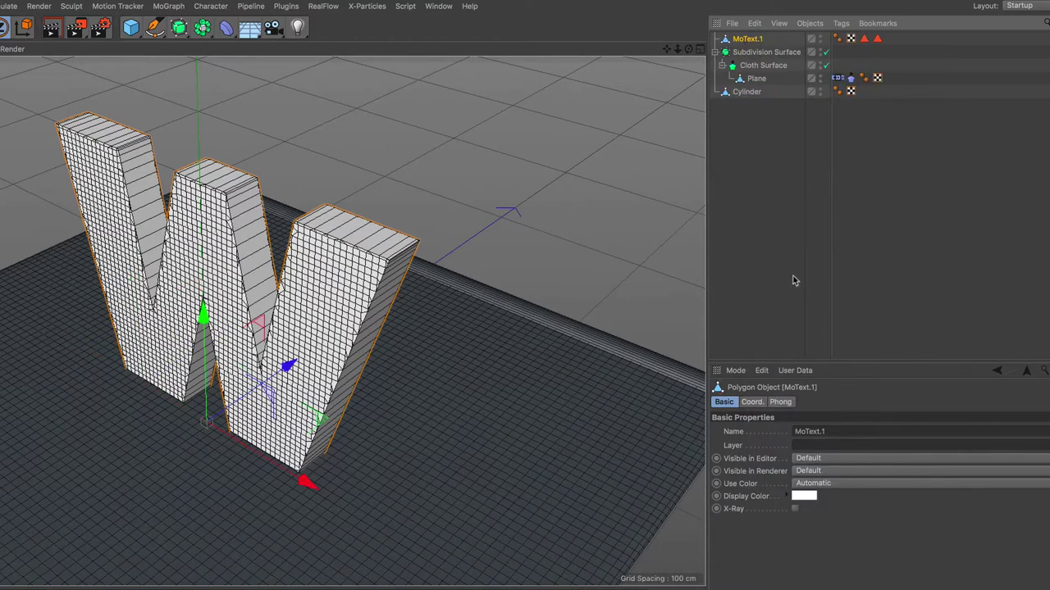
- Add a Surface deformer linked to Plane, with Type set to Mapping (U,V)
click(226, 28)
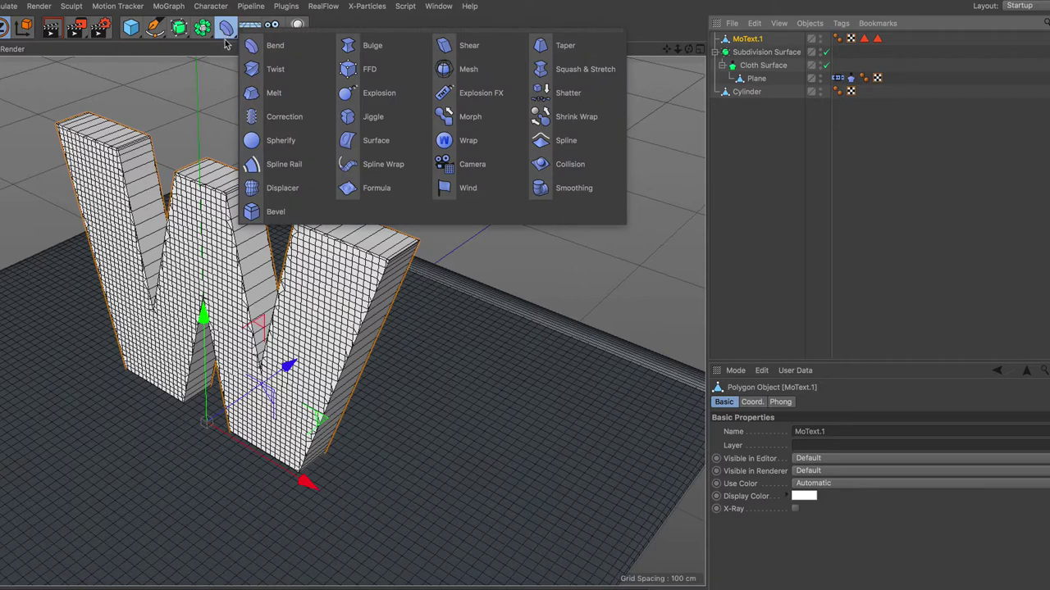
click(399, 148)
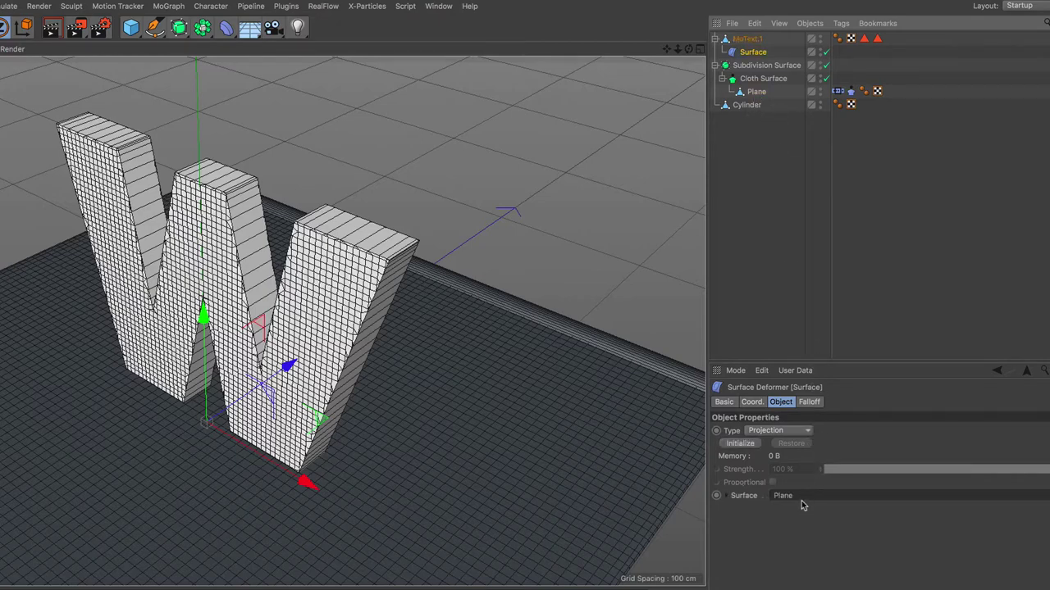
click(801, 433)
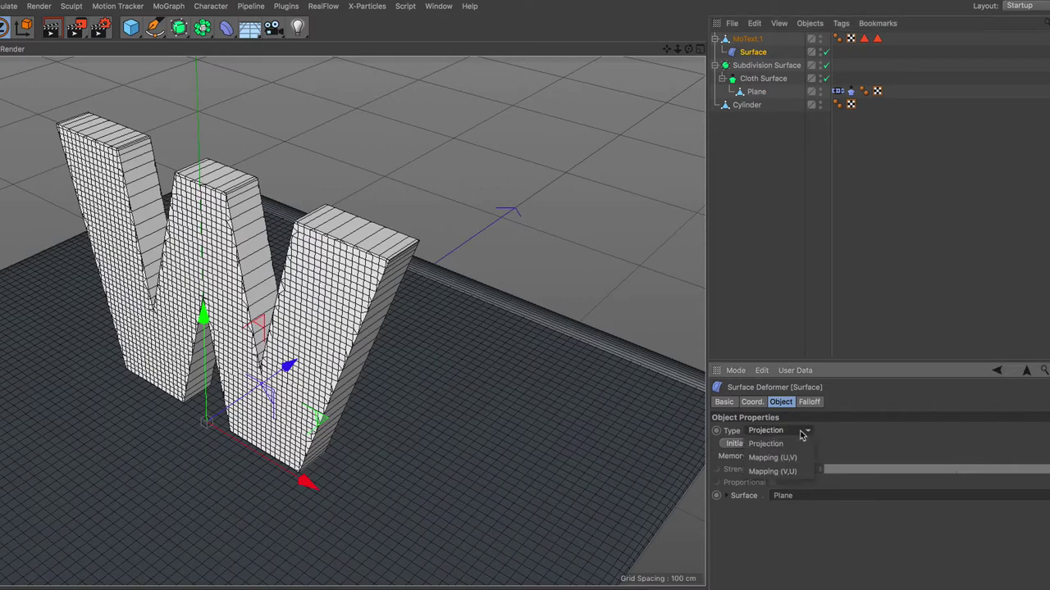
click(796, 459)
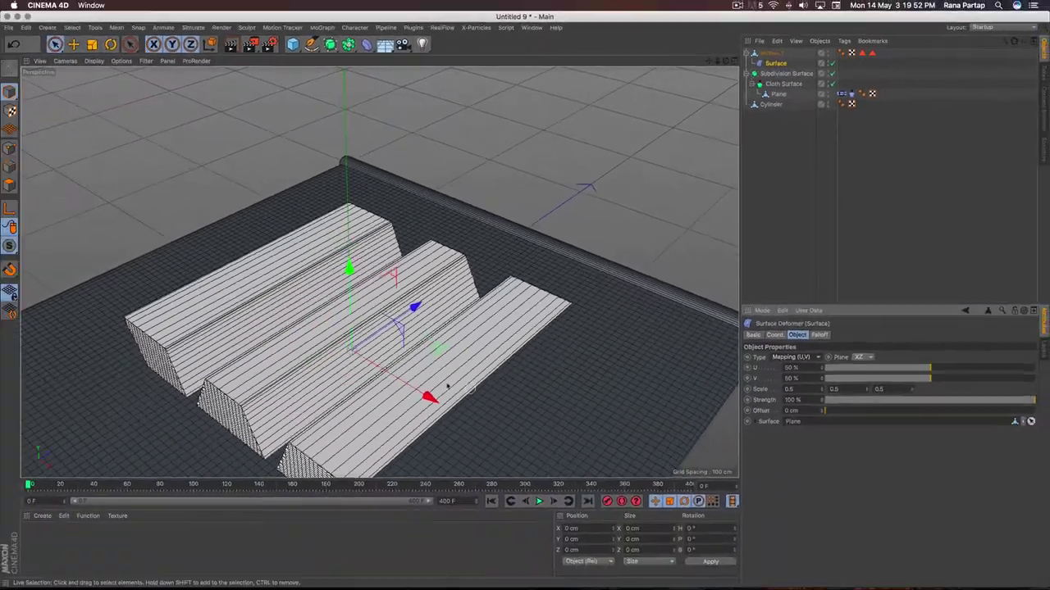
scroll(405, 362, down, 2)
scroll(402, 353, down, 2)
scroll(398, 333, down, 2)
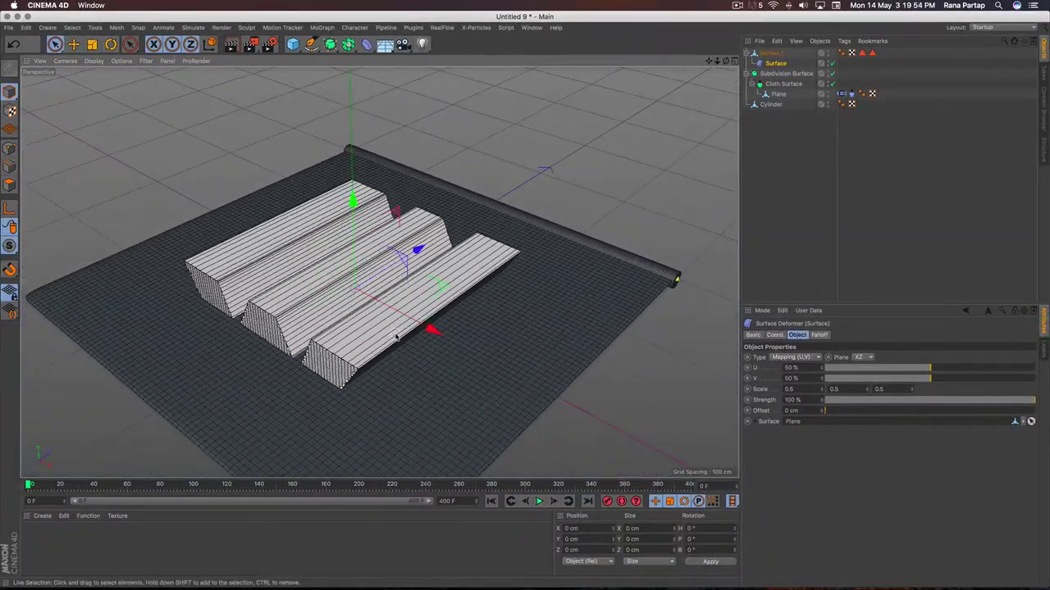
scroll(385, 345, down, 2)
scroll(388, 345, down, 1)
scroll(388, 344, down, 1)
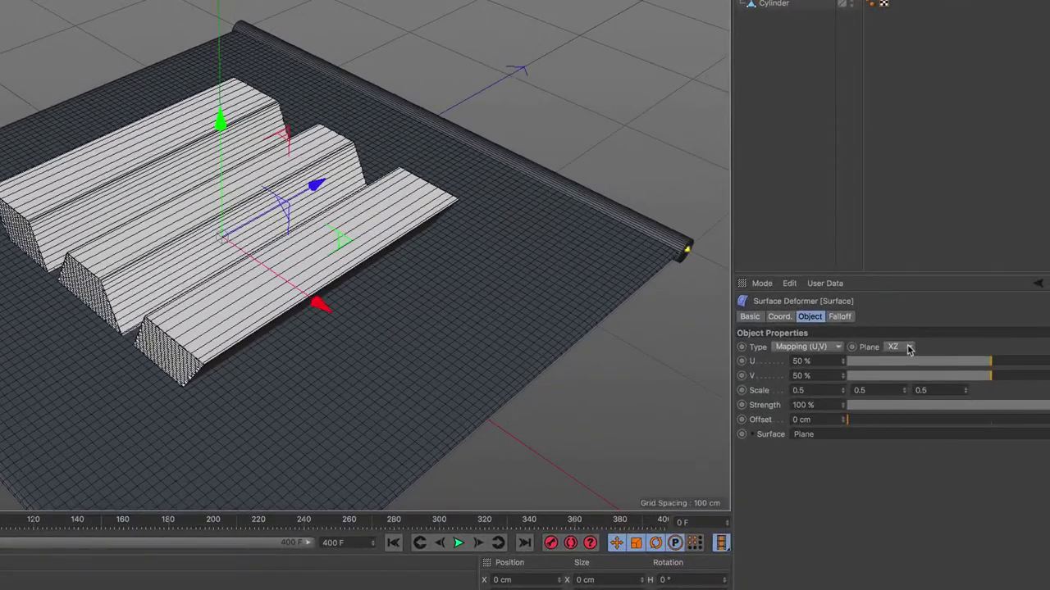
- Set the Surface deformer's mapping plane to XY
click(908, 348)
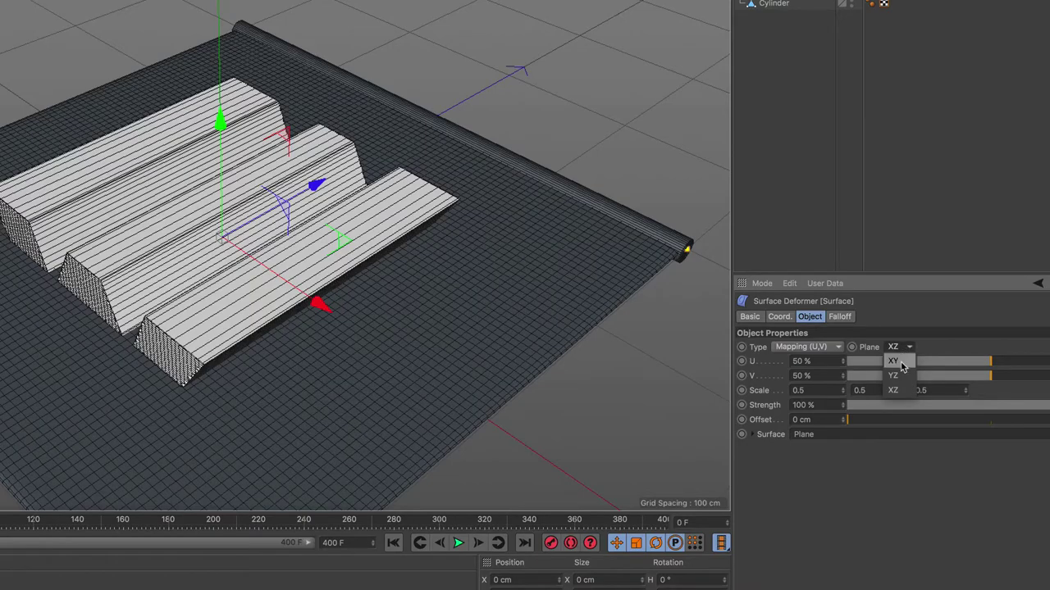
click(894, 362)
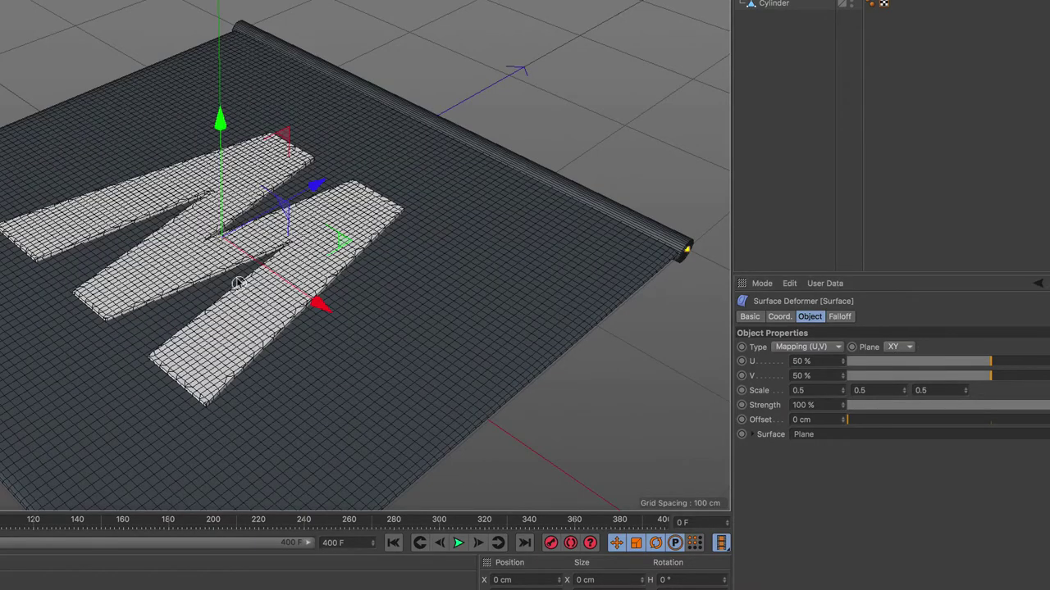
mouse_move(494, 350)
alt+mouse_down()
mouse_move(240, 179)
mouse_move(242, 330)
mouse_move(236, 268)
mouse_move(252, 276)
mouse_move(237, 265)
mouse_move(235, 228)
alt+mouse_up()
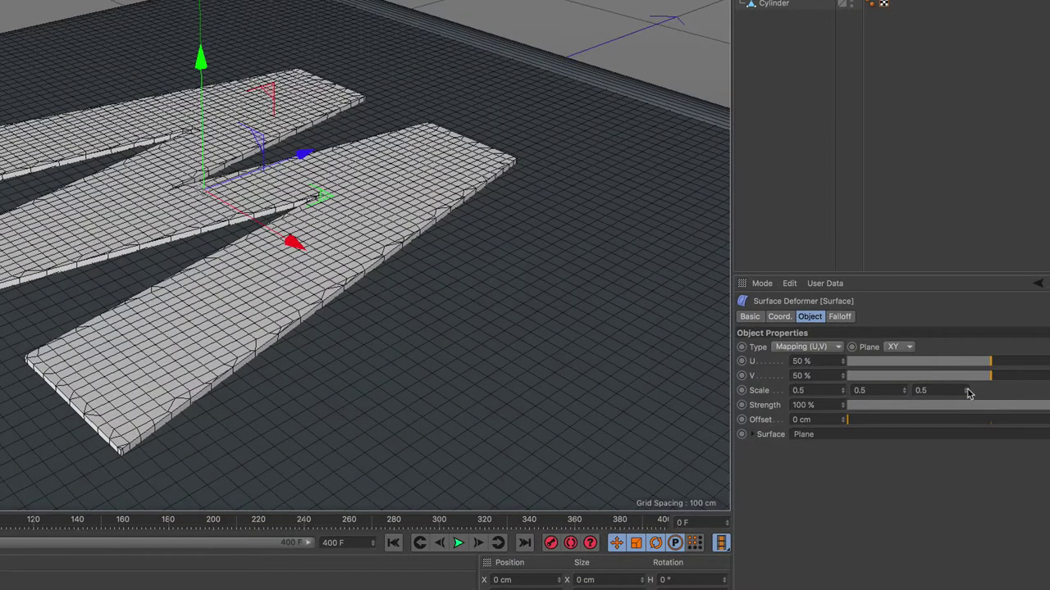
- Raise the third Scale value to about 1.27, keeping U and V at 50%
mouse_move(968, 394)
mouse_down()
mouse_move(959, 342)
mouse_move(870, 333)
mouse_up()
scroll(277, 240, down, 5)
mouse_move(276, 323)
alt+mouse_down()
mouse_move(257, 286)
mouse_move(314, 331)
alt+mouse_up()
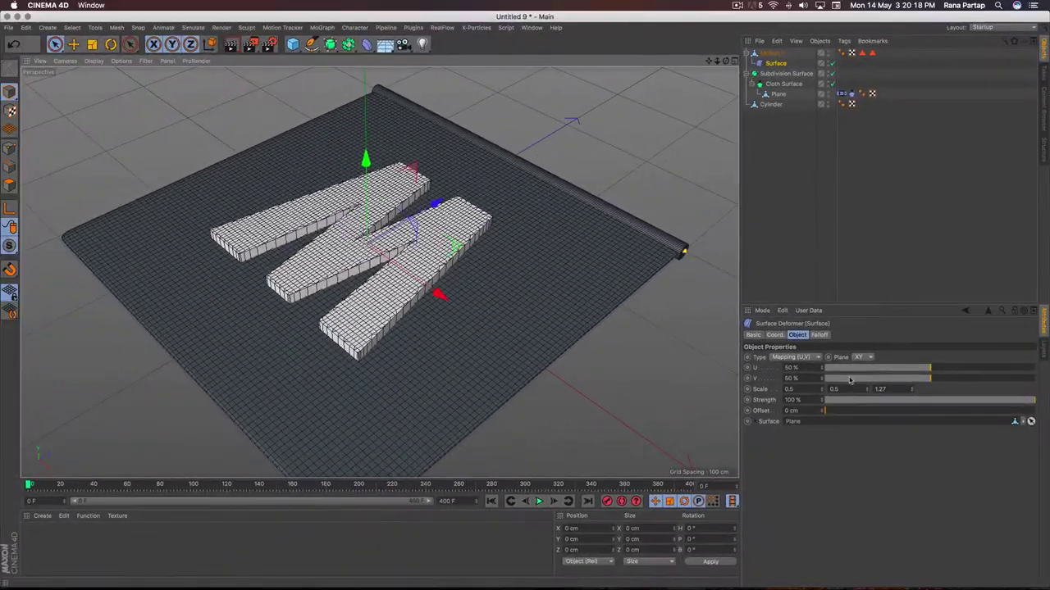
mouse_move(921, 372)
mouse_down()
mouse_move(881, 368)
mouse_move(977, 361)
mouse_move(885, 382)
mouse_move(952, 371)
mouse_move(941, 370)
mouse_up()
key(ctrl+z)
key(ctrl+z)
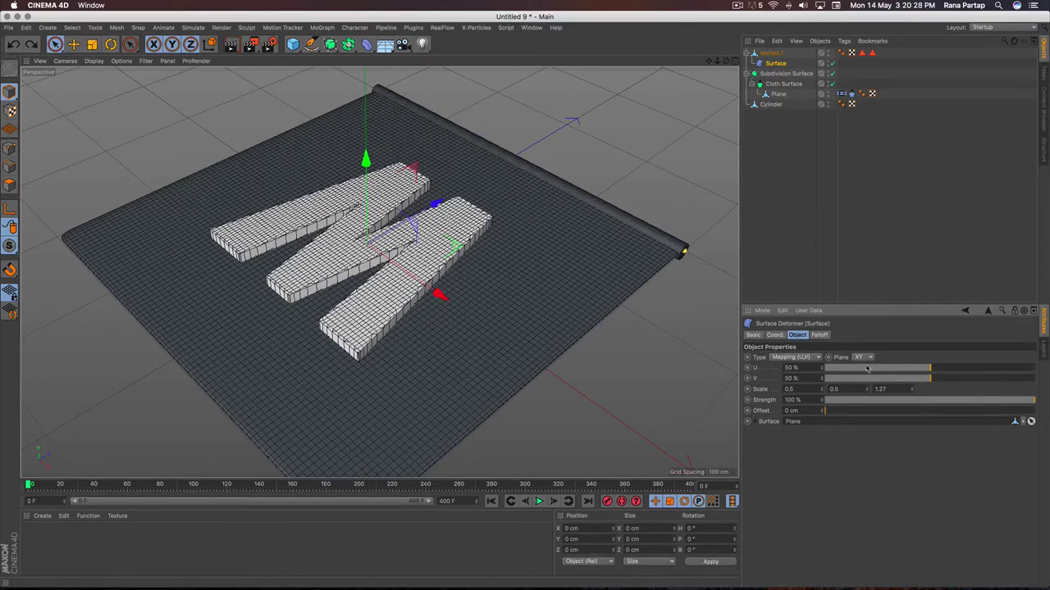
alt+drag(393, 341, 388, 313)
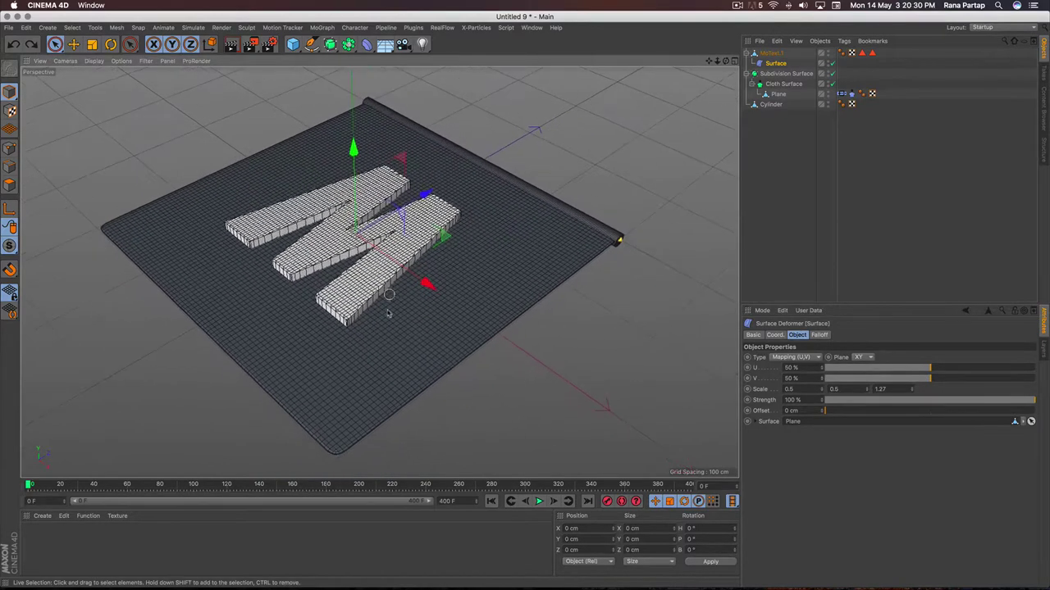
click(539, 502)
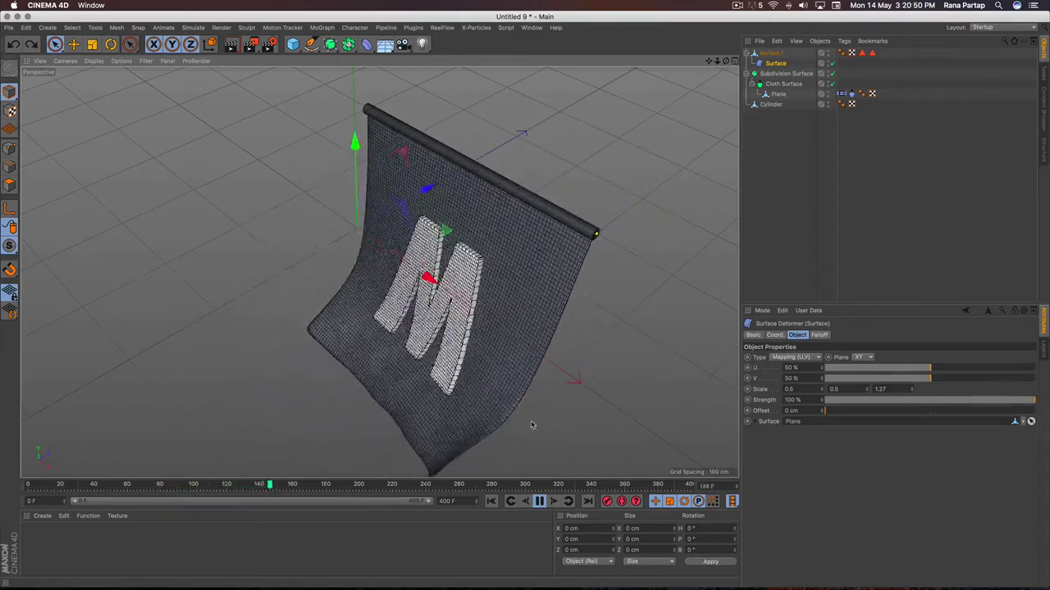
click(538, 501)
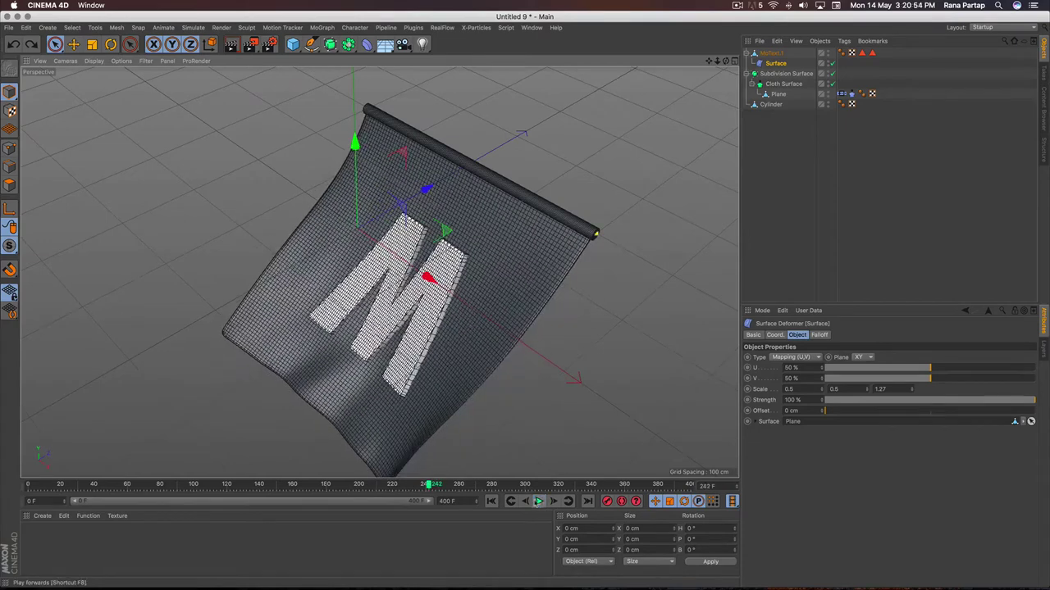
click(491, 501)
scroll(341, 242, up, 2)
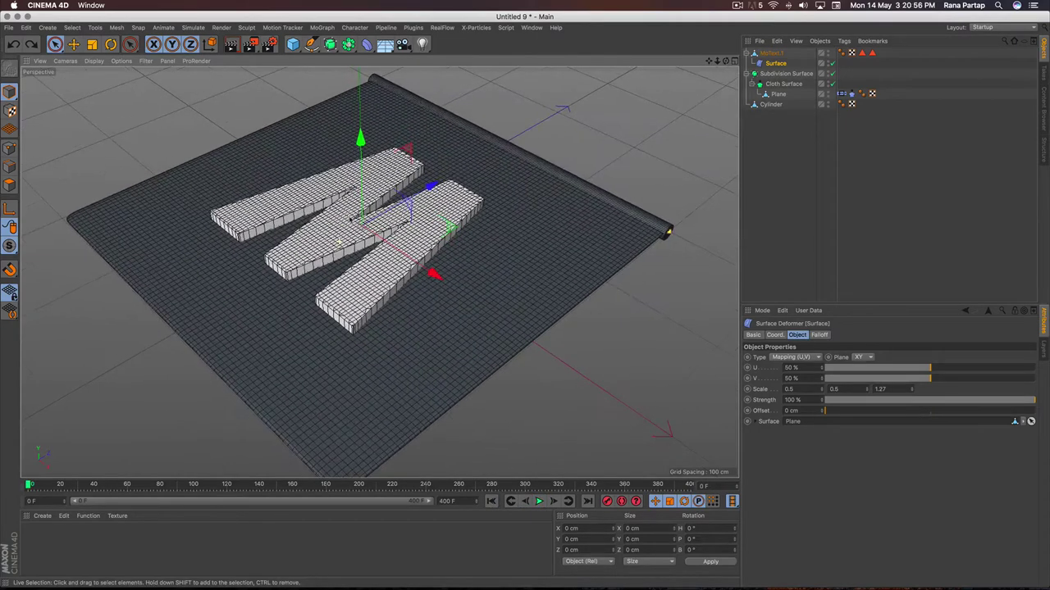
- Create a red material (S 83%) on the M letters, plus a second material Mat.1
double_click(37, 545)
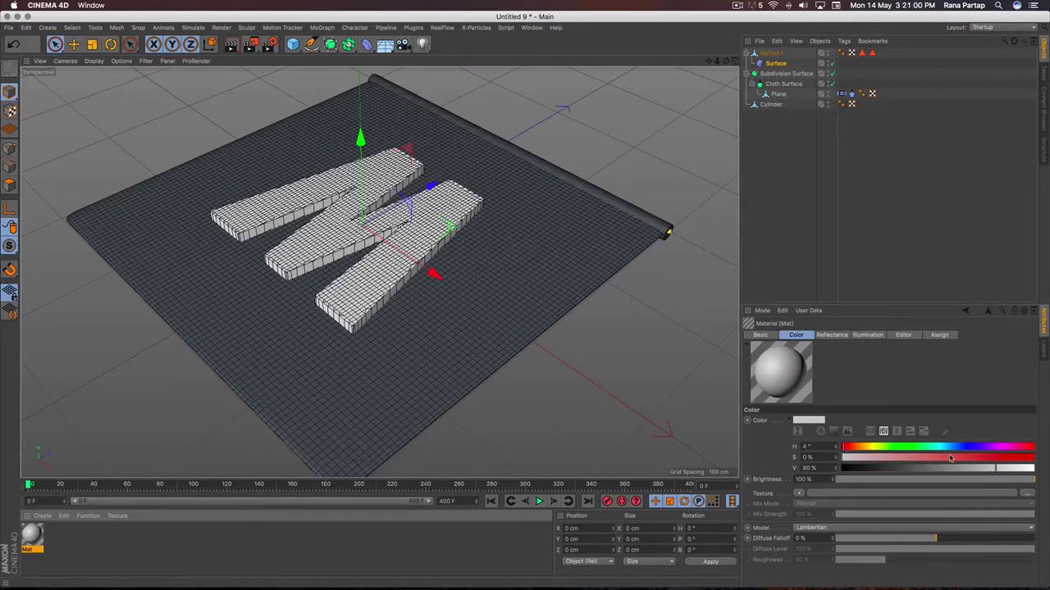
drag(951, 458, 1009, 459)
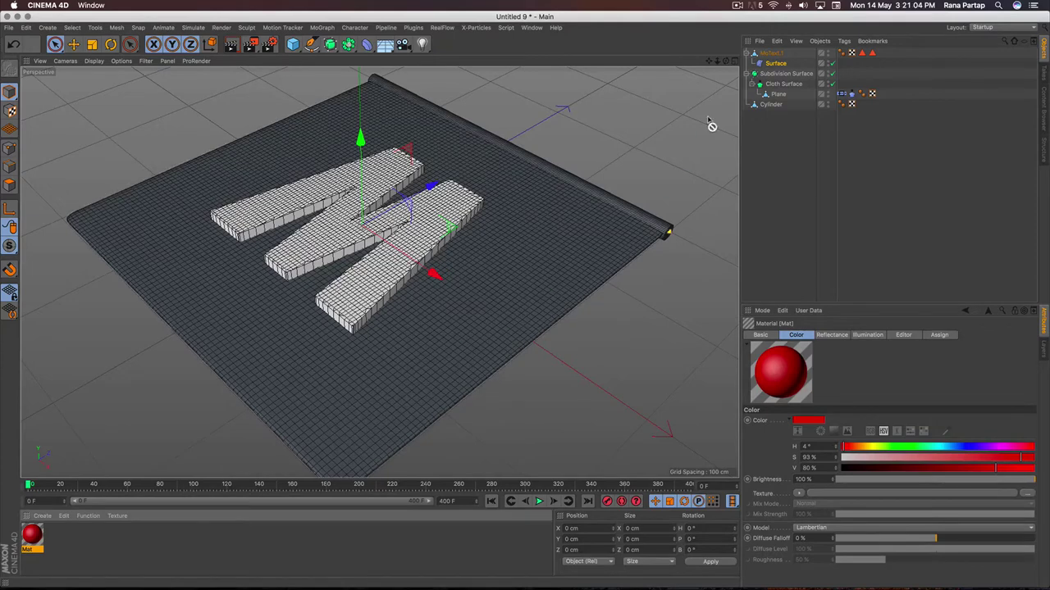
drag(775, 54, 772, 54)
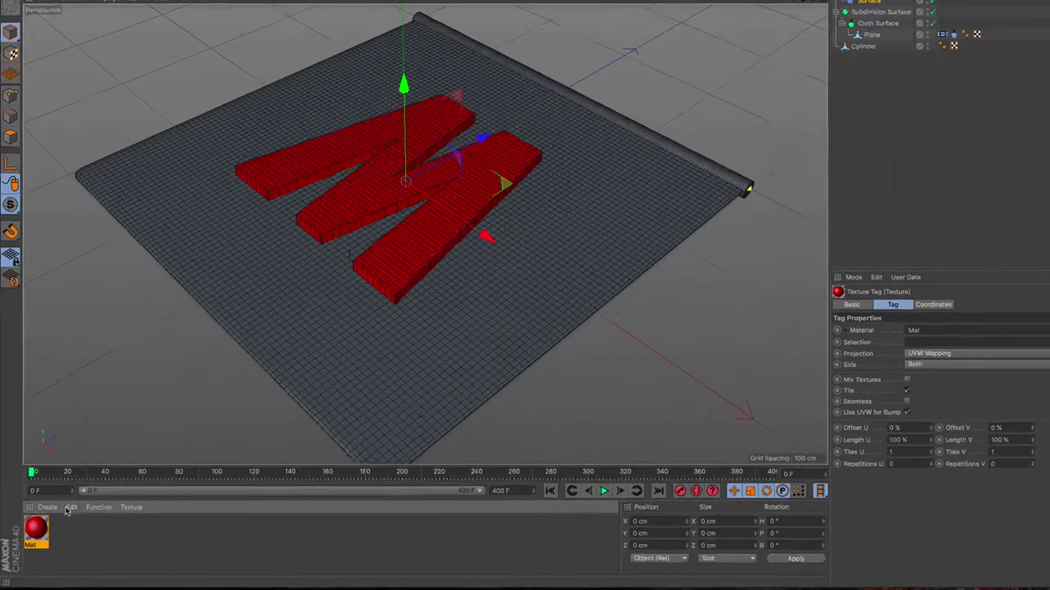
click(42, 515)
click(99, 367)
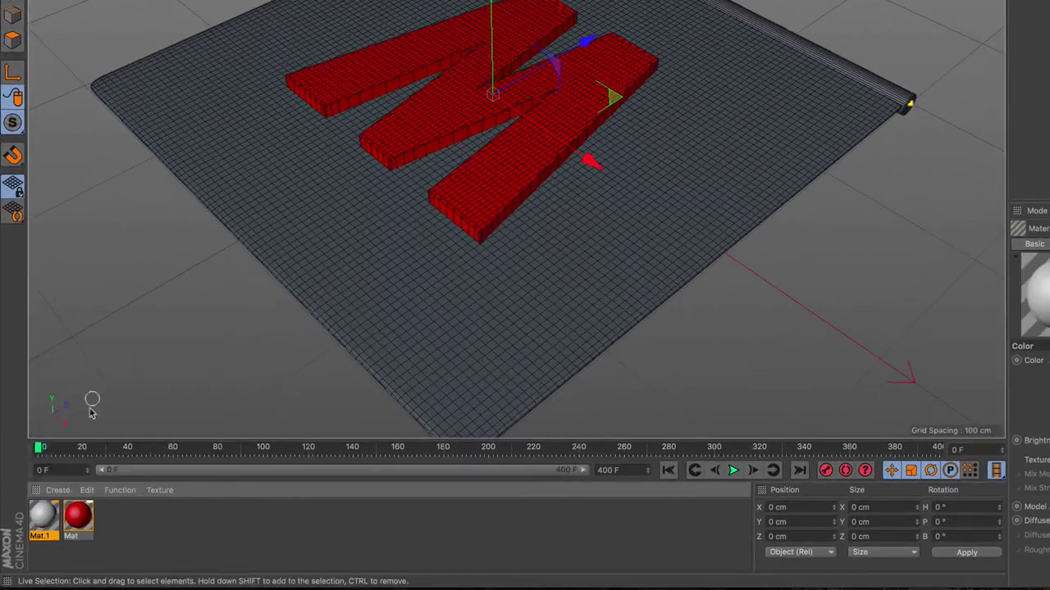
- Open Mat.1 in the Material Editor and choose Load Image for its colour texture
double_click(45, 517)
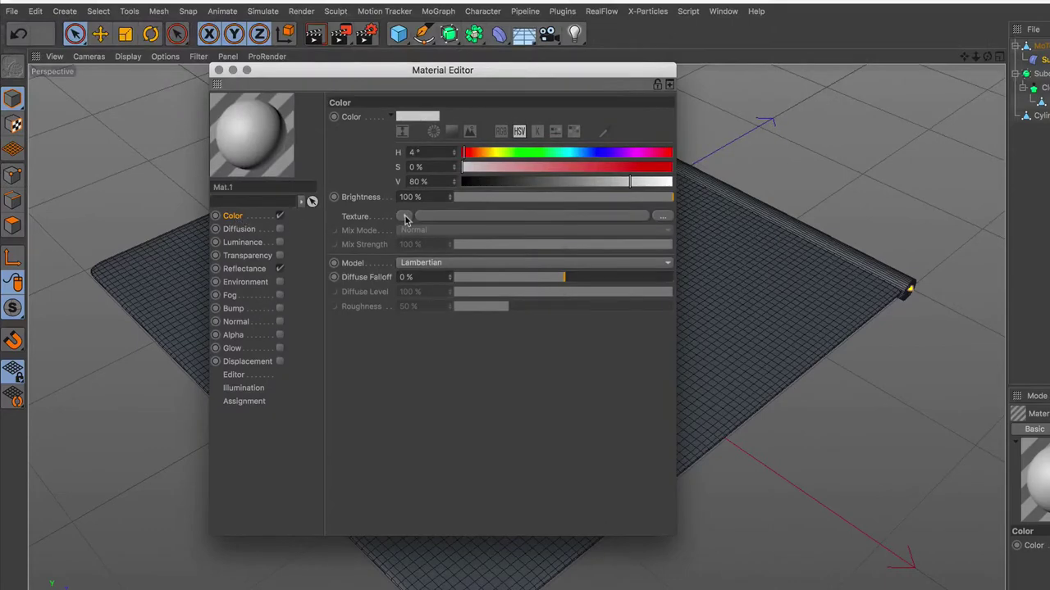
click(405, 216)
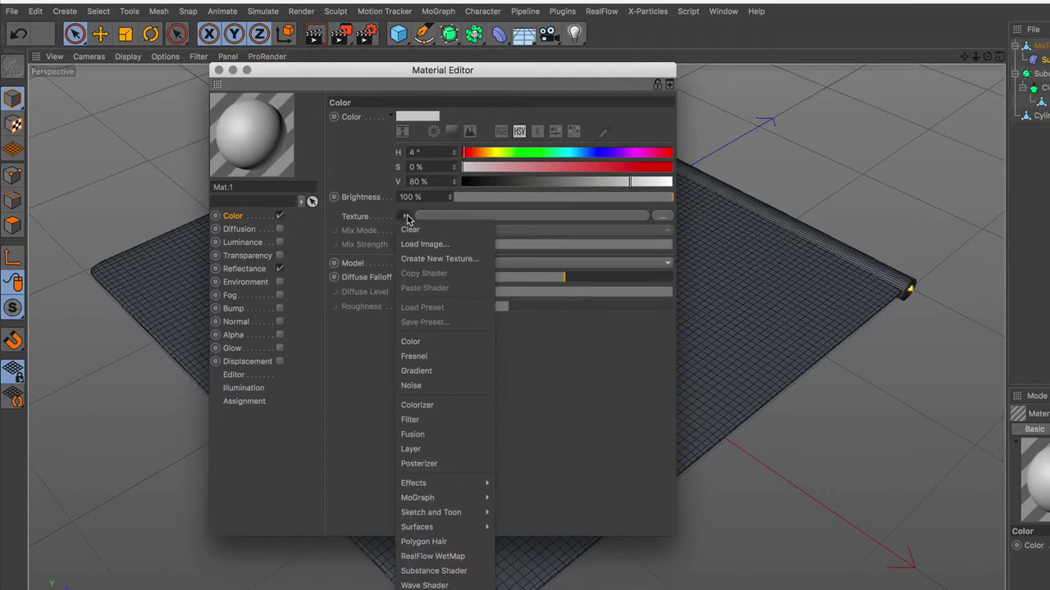
click(452, 245)
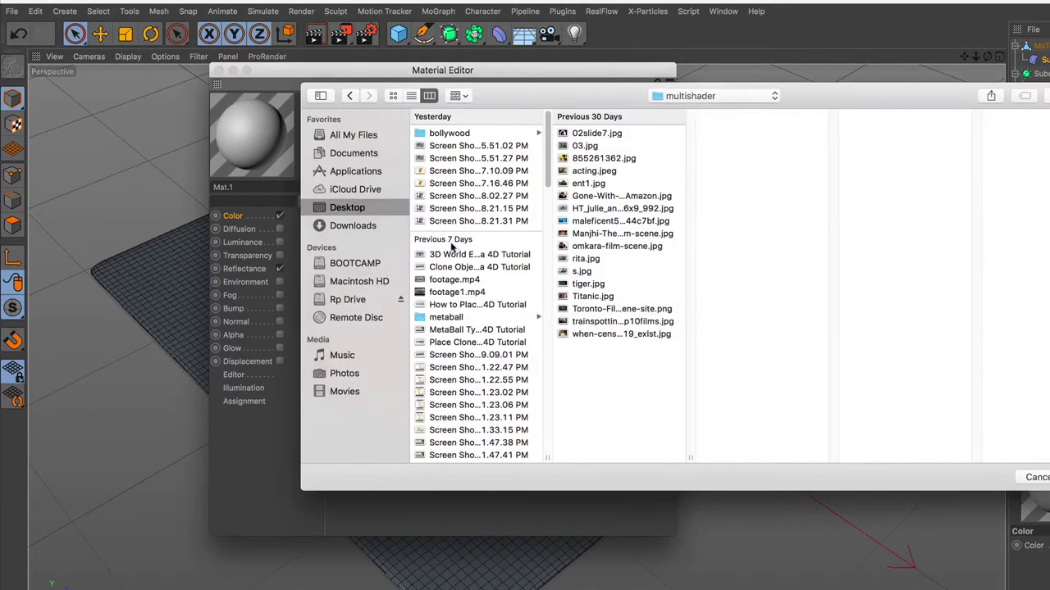
scroll(533, 246, down, 2)
scroll(533, 246, down, 5)
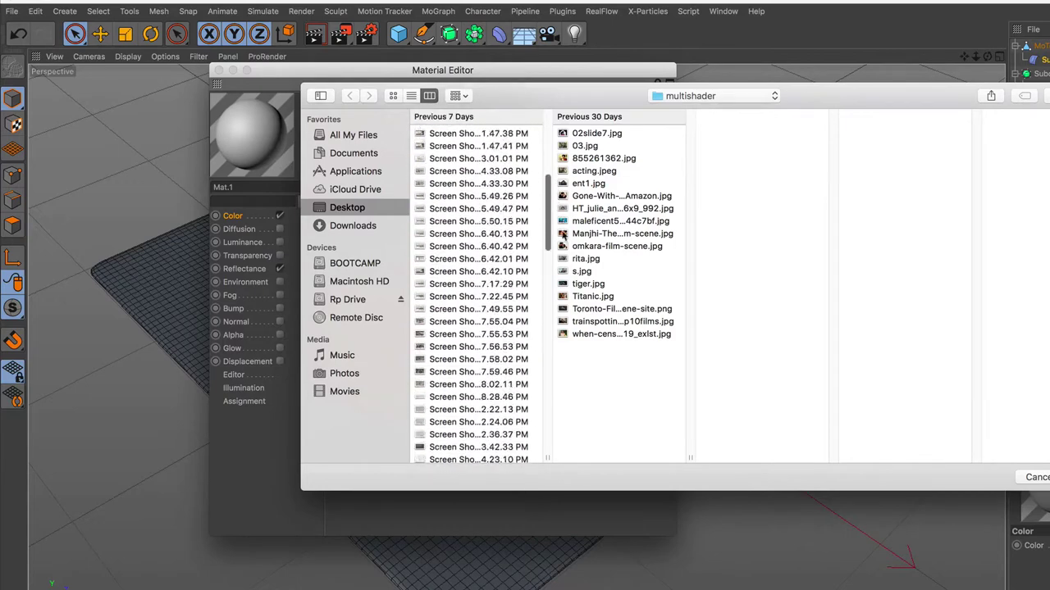
scroll(533, 246, down, 5)
scroll(549, 324, down, 5)
scroll(546, 336, down, 2)
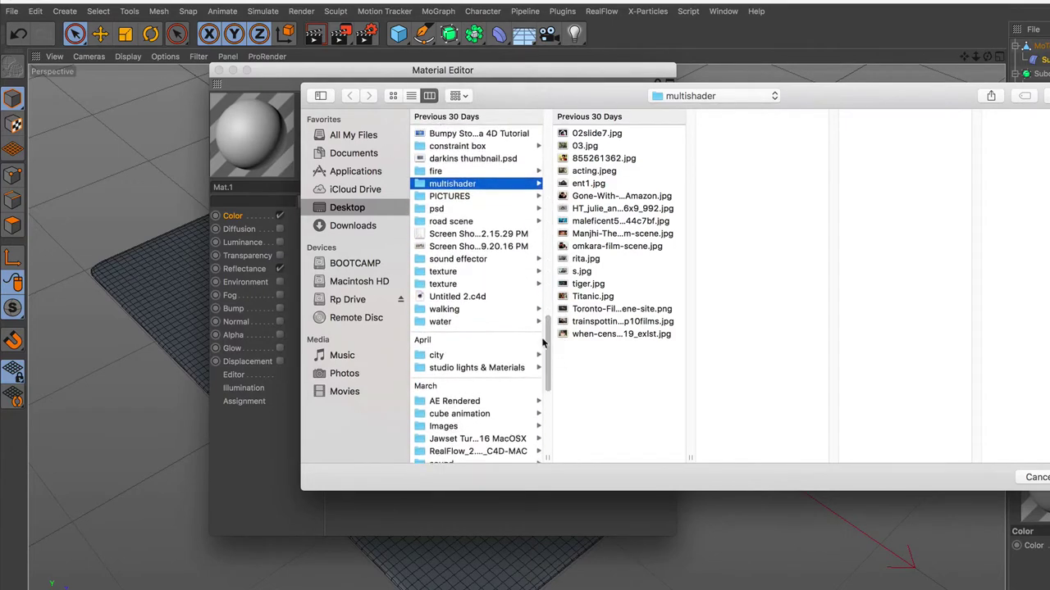
- Load texture/gold.jpg without copying it into the project, then close the editor
click(471, 273)
click(472, 284)
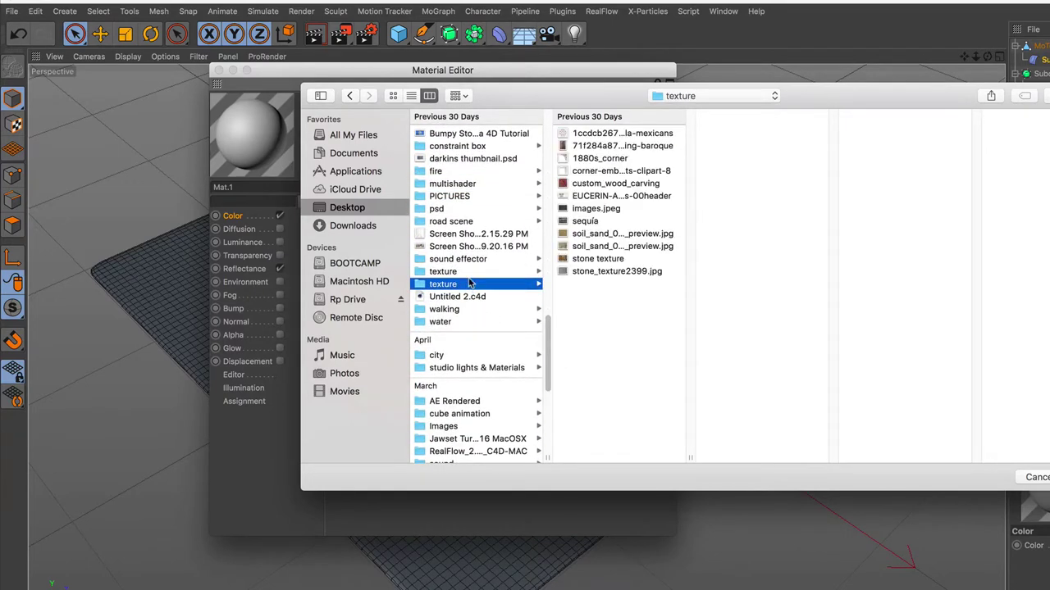
click(471, 275)
click(582, 135)
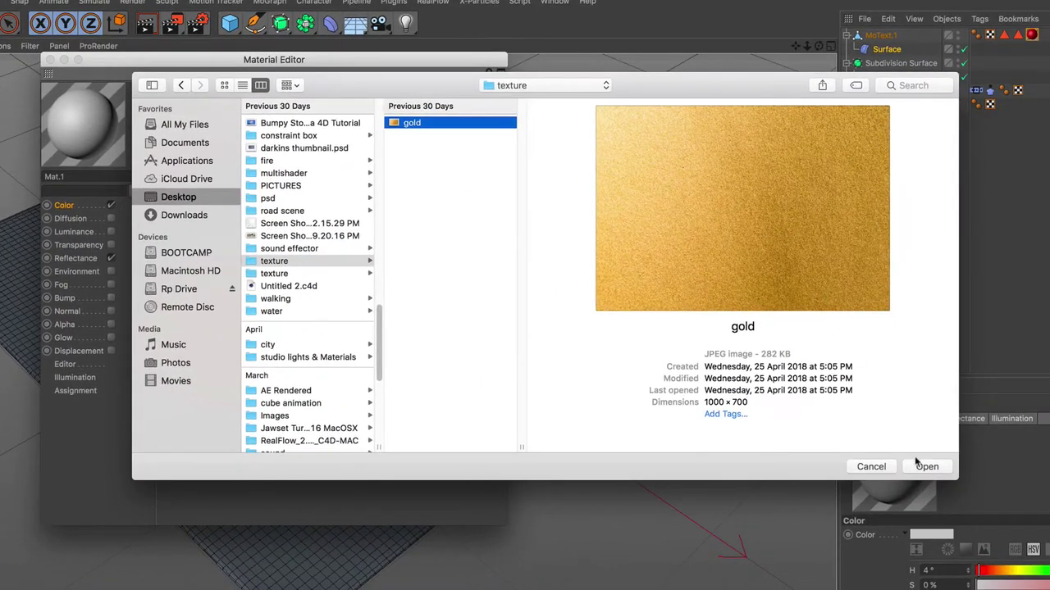
click(925, 467)
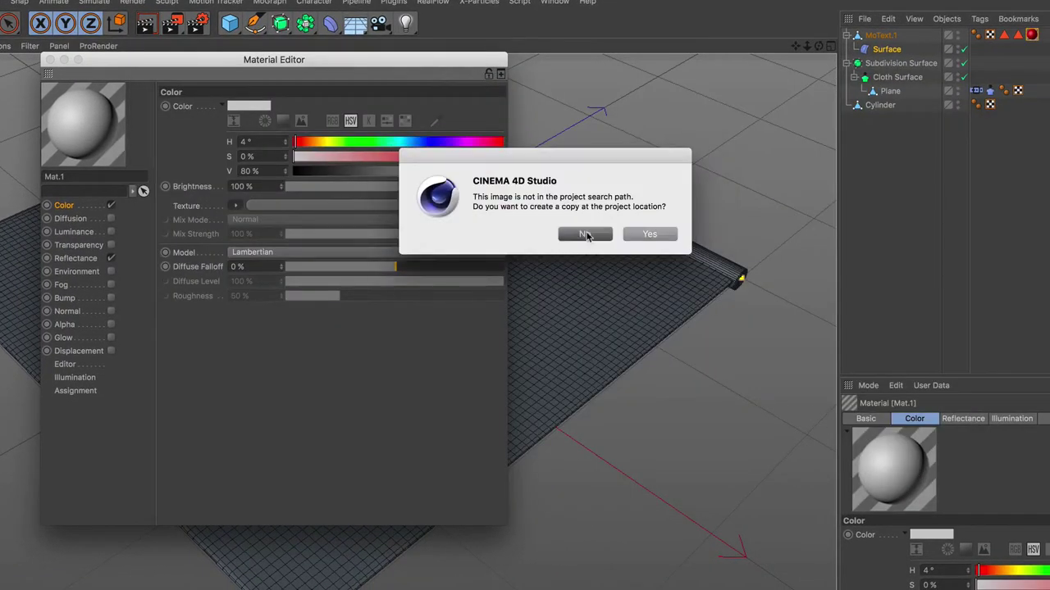
click(585, 235)
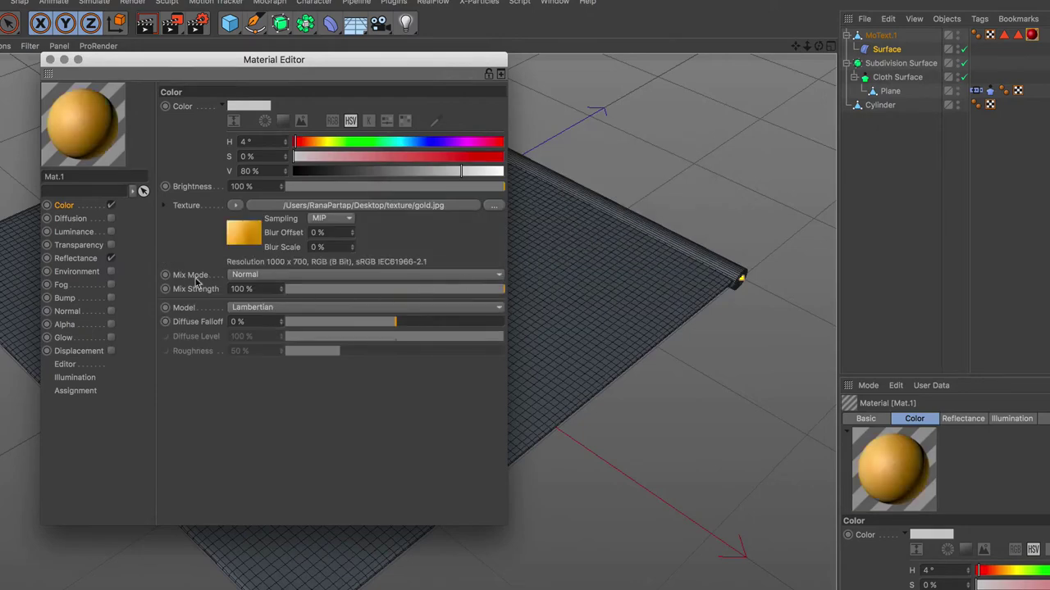
click(51, 60)
- Apply Mat.1 to the cloth, play the simulation to frame 334, and preview-render it
mouse_move(48, 515)
mouse_down()
mouse_move(775, 85)
mouse_move(804, 79)
mouse_up()
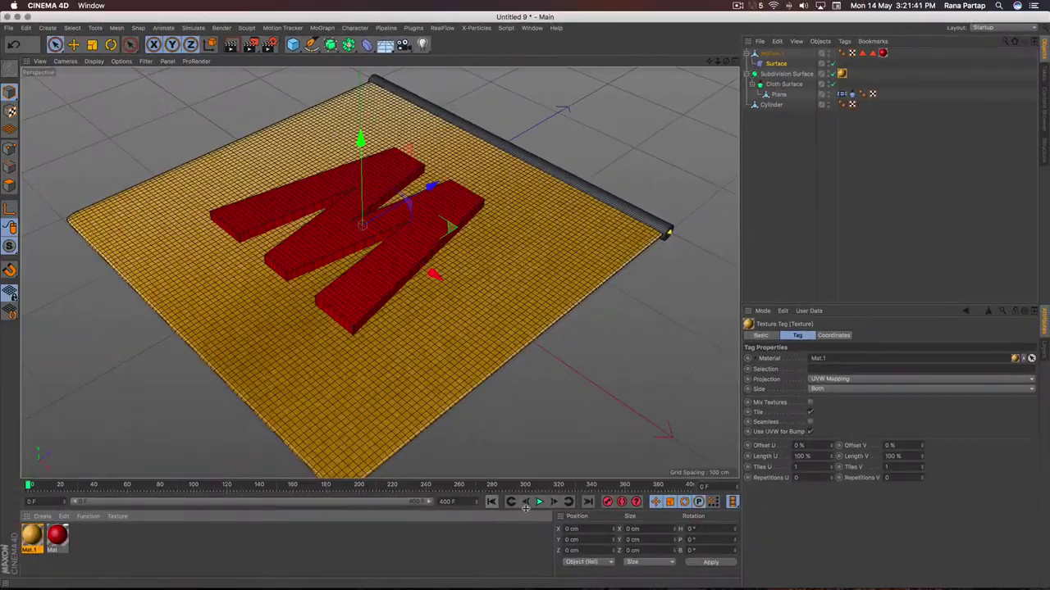
click(539, 501)
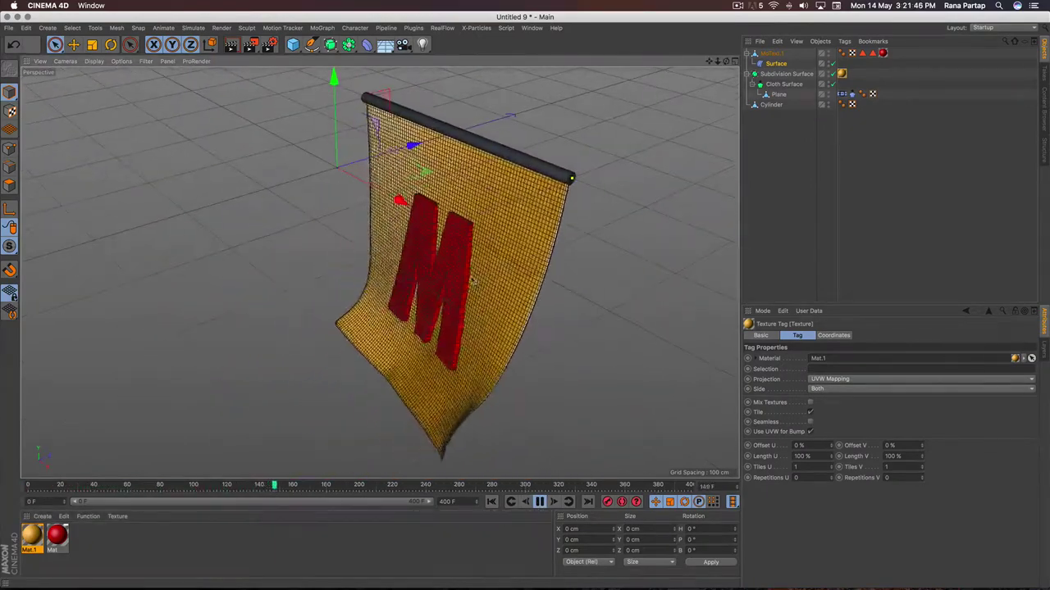
click(767, 191)
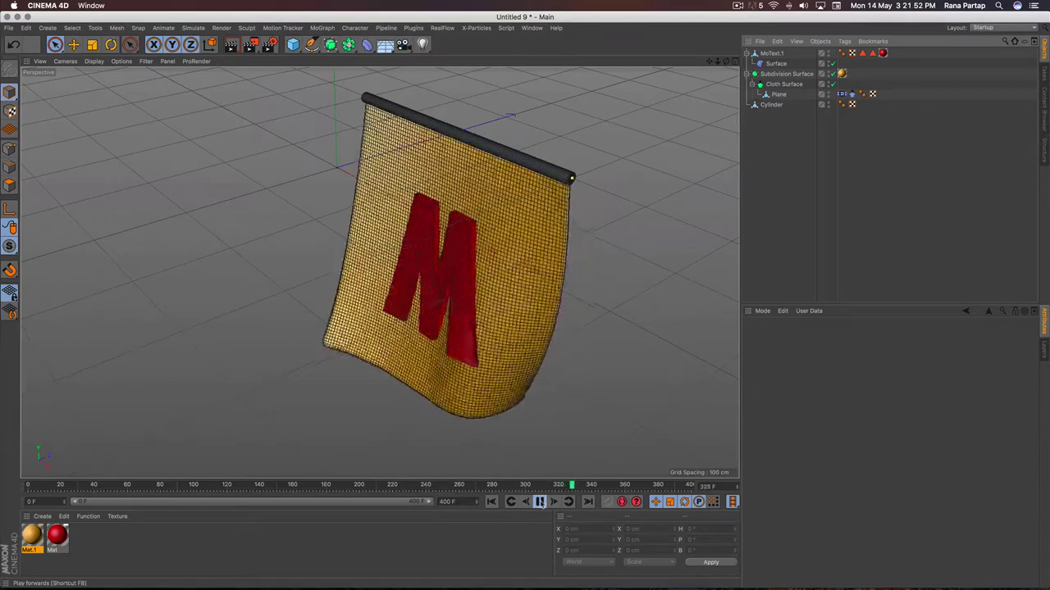
key(F8)
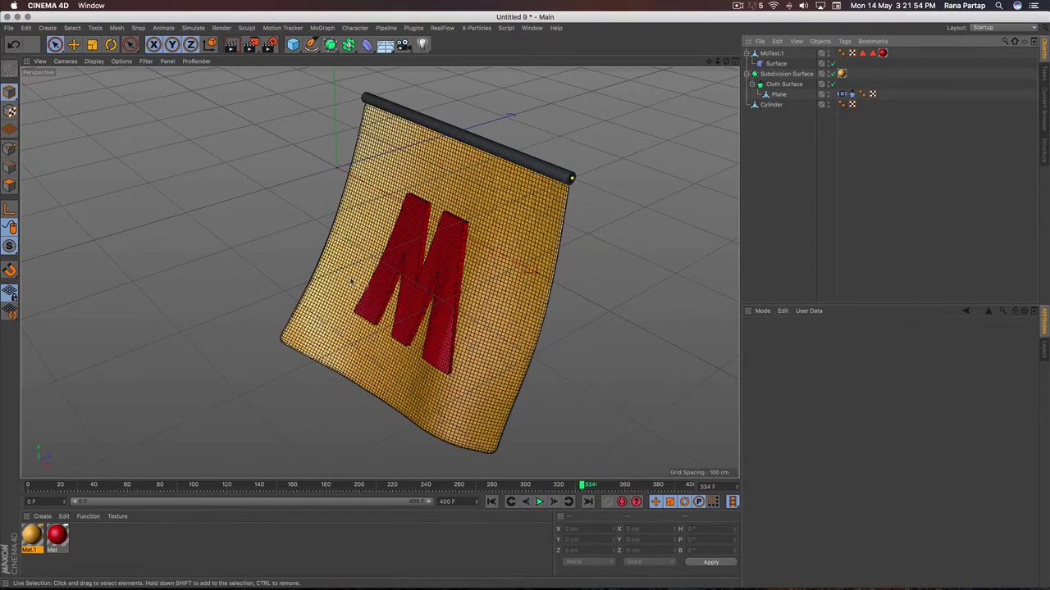
click(231, 45)
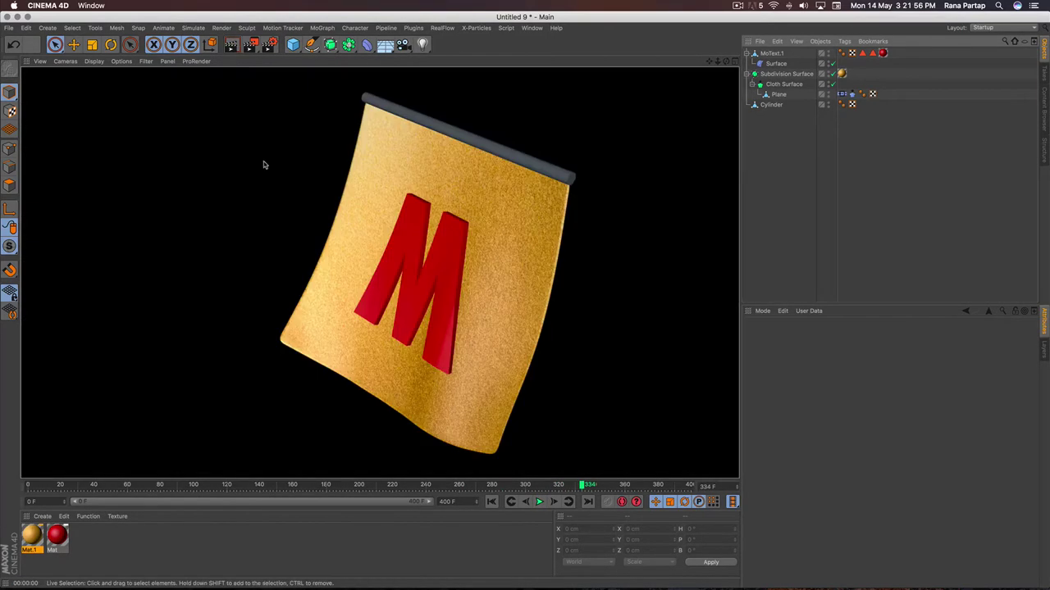
click(267, 160)
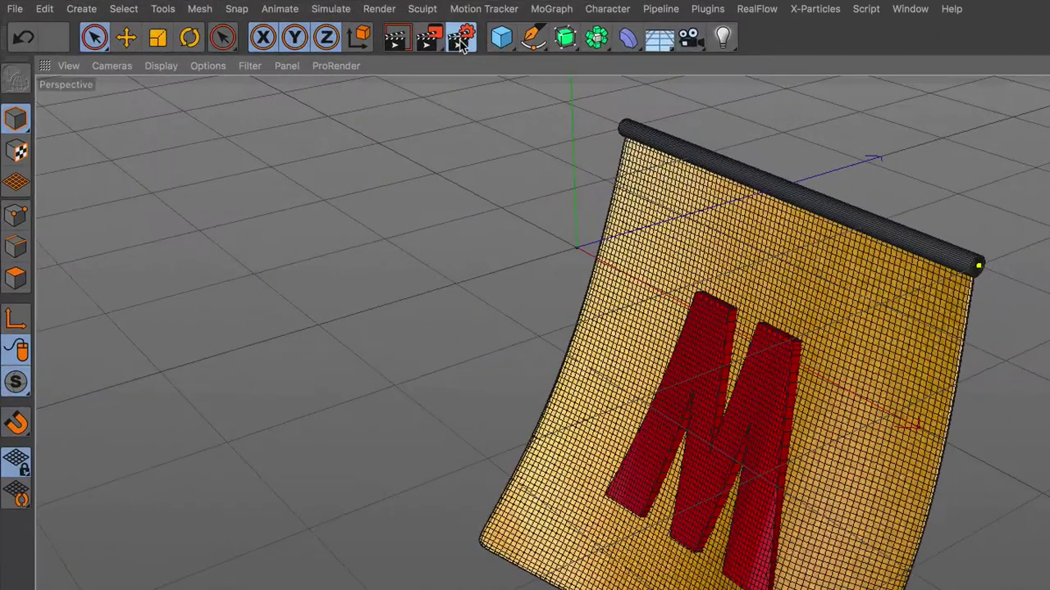
- Add Ambient Occlusion as a render effect in Render Settings
click(462, 38)
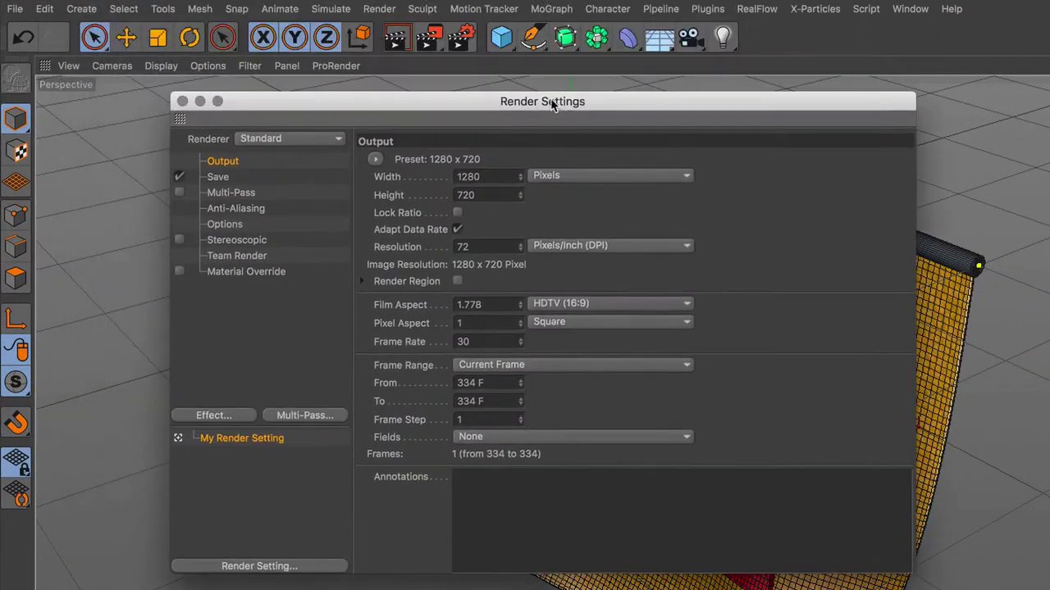
click(234, 416)
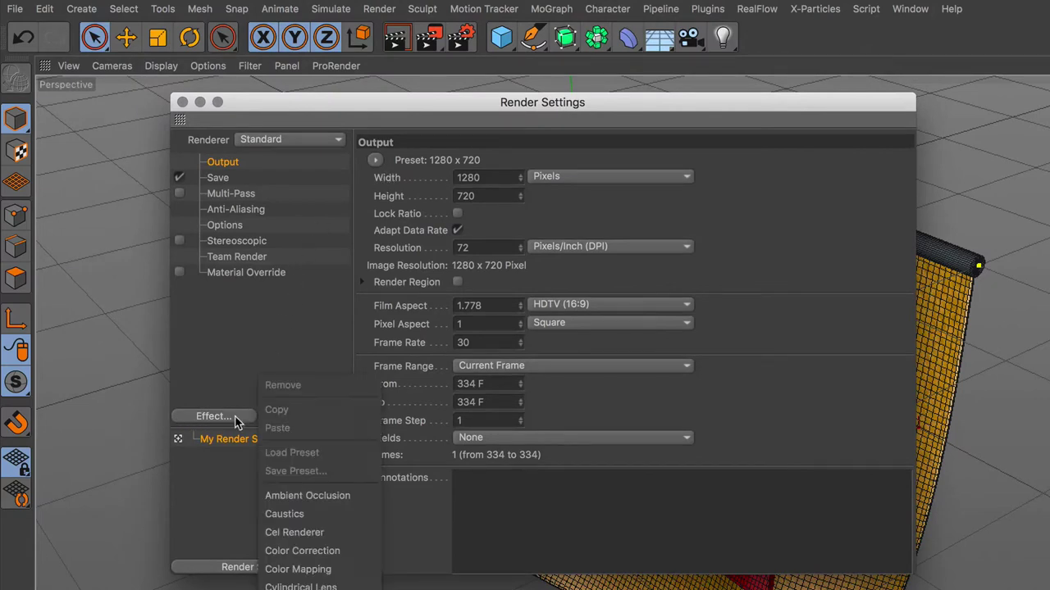
click(351, 497)
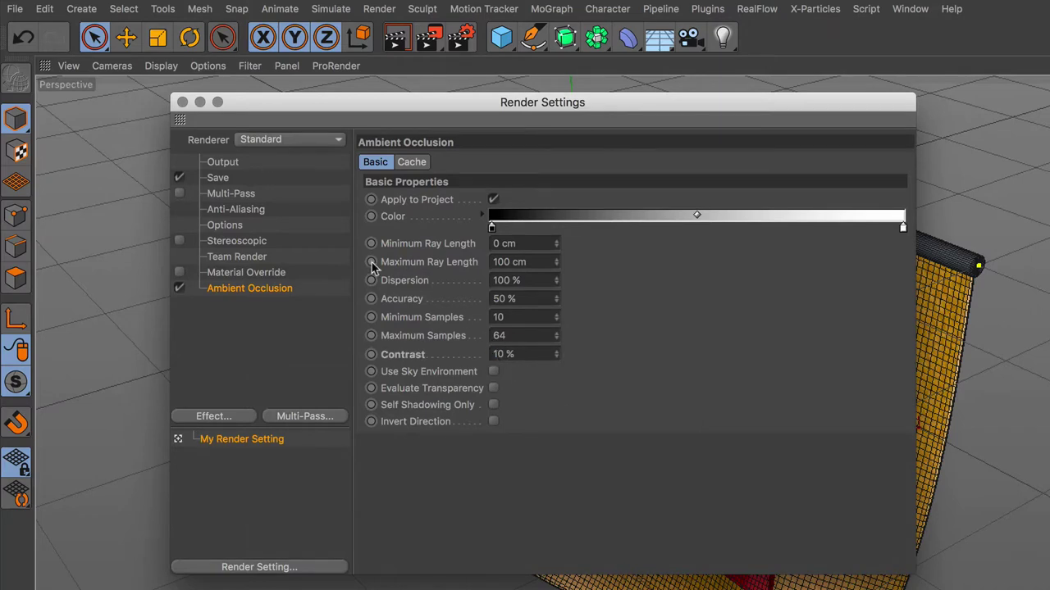
- Set anti-aliasing to Best with Min Level 2x2 and Max Level 4x4
click(250, 197)
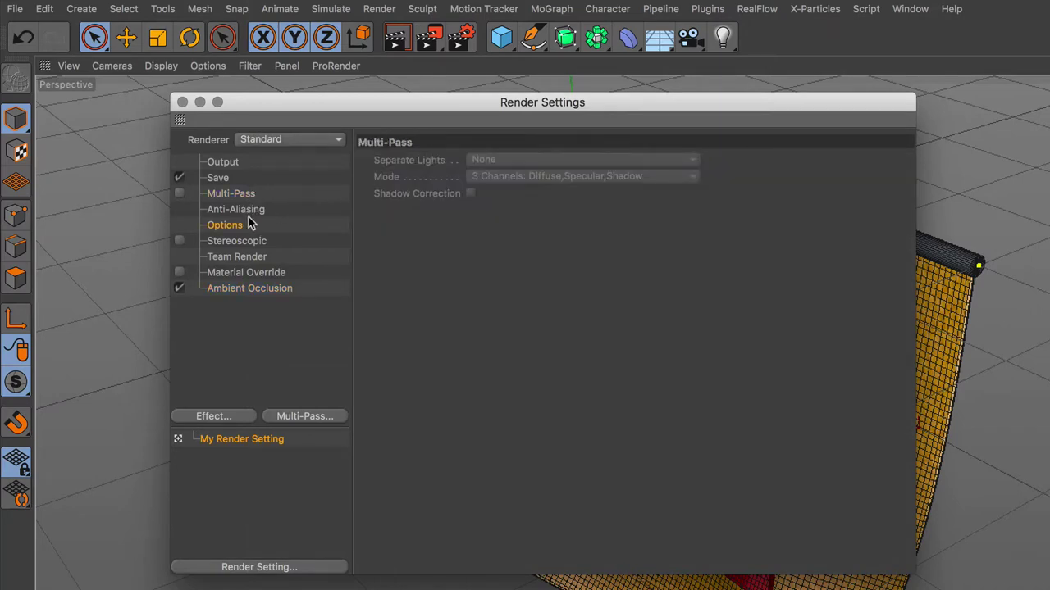
click(253, 209)
click(556, 160)
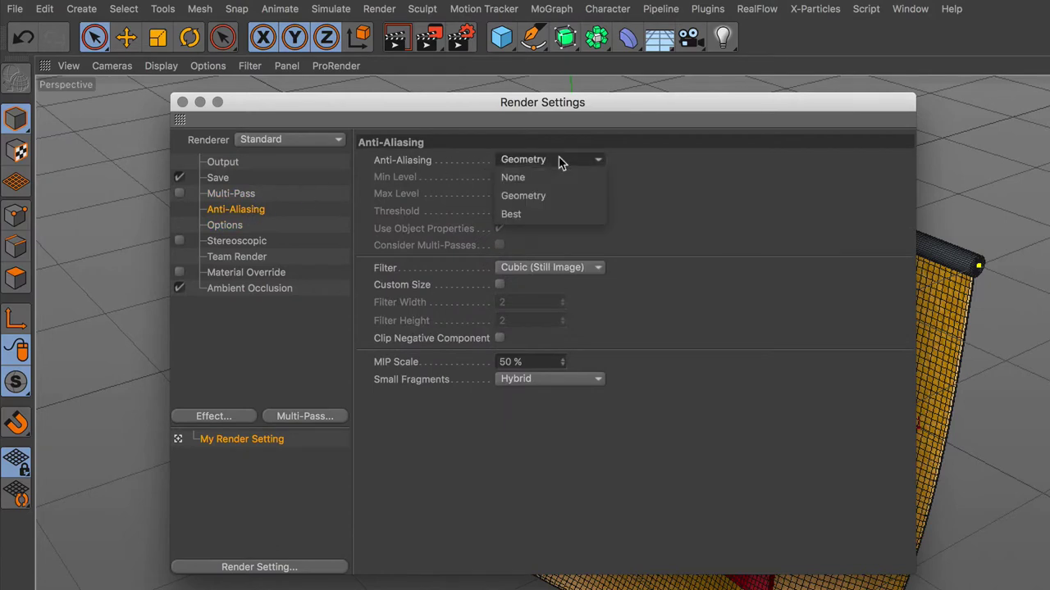
click(558, 214)
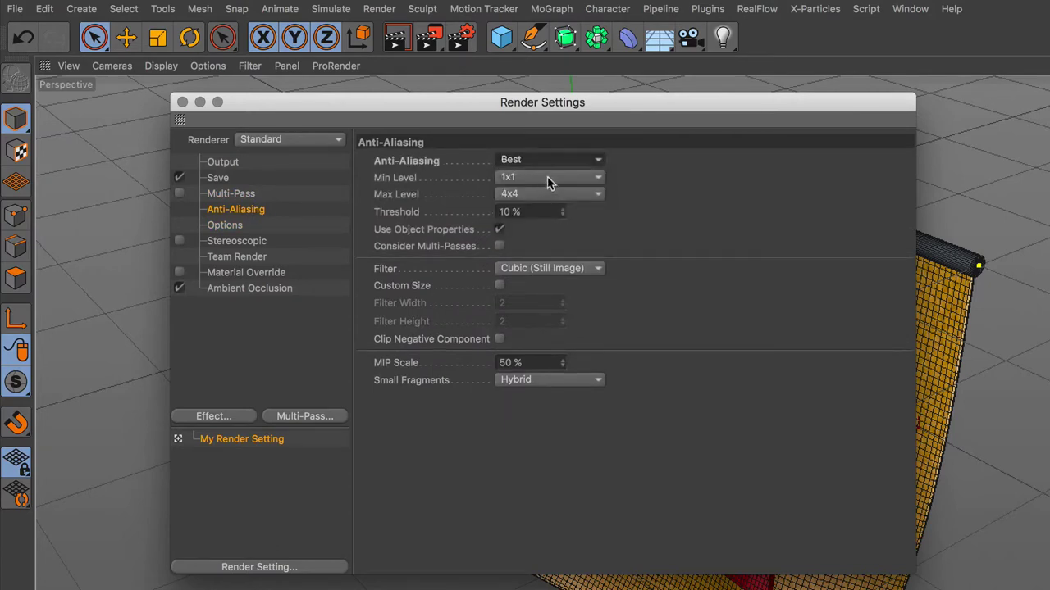
click(546, 177)
click(548, 208)
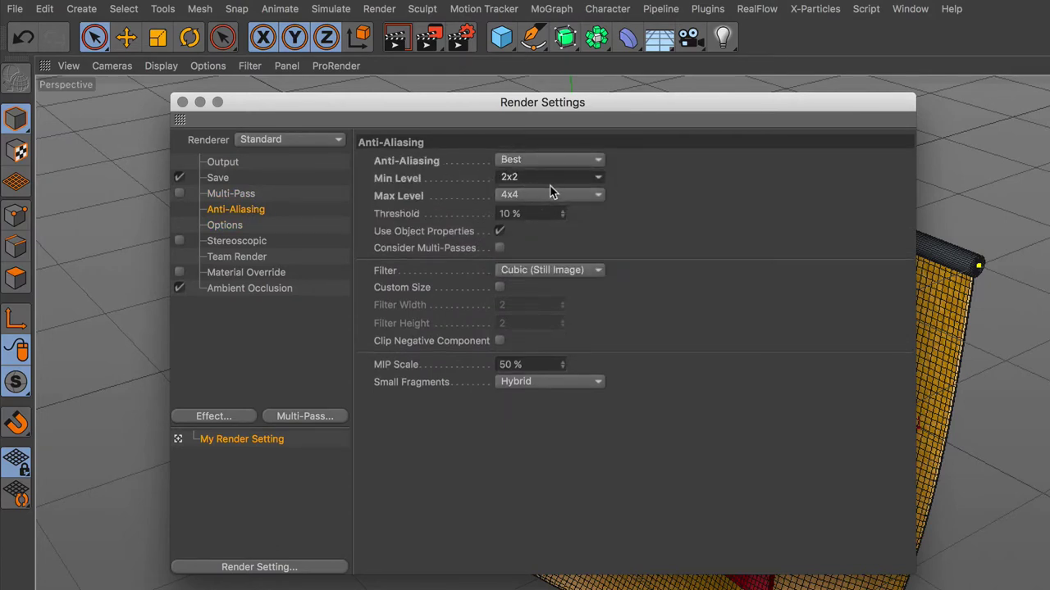
click(182, 102)
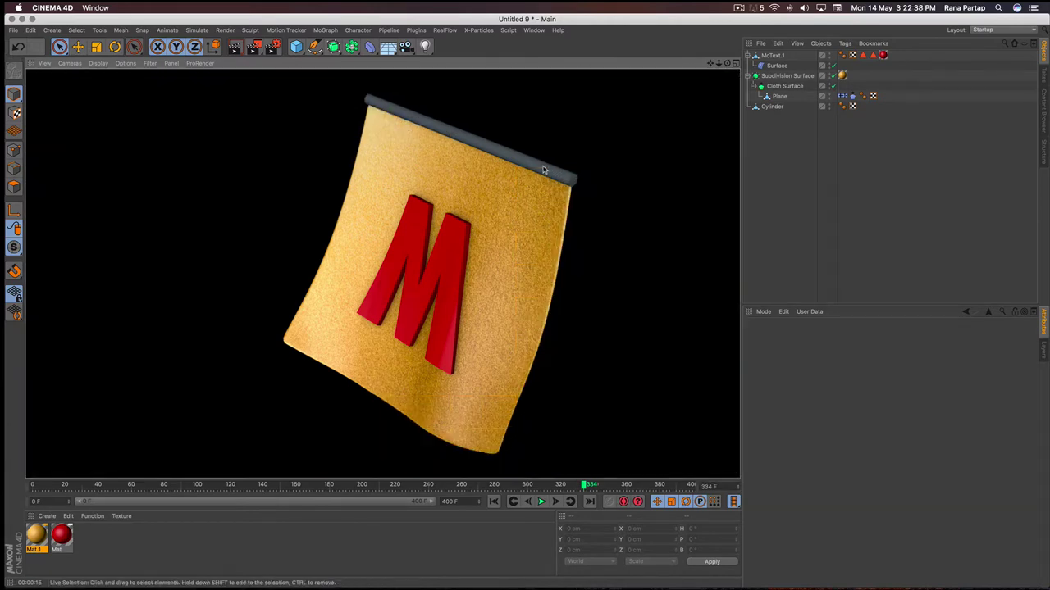
- Rewind the cloth simulation to frame 0 and replay it from the start
click(494, 501)
click(542, 501)
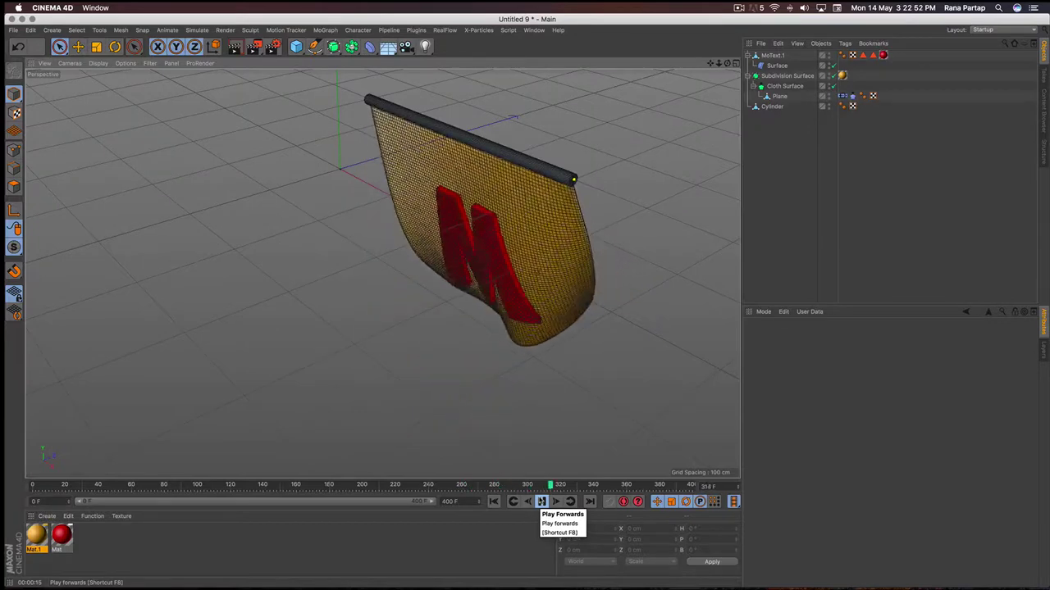
- Stop the simulation, add a Sky object, and create a new blank material
click(541, 502)
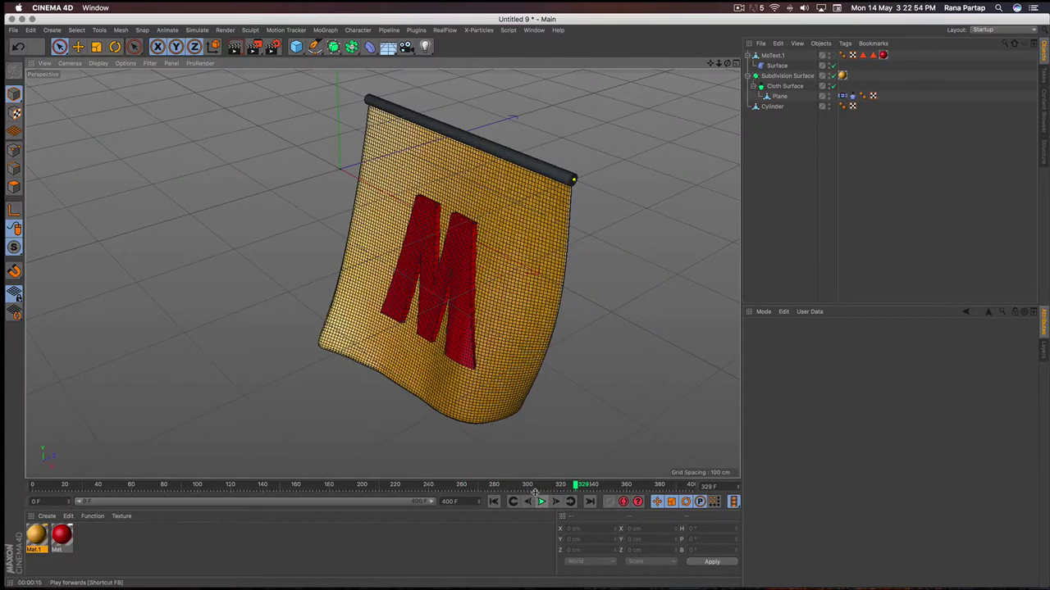
click(392, 47)
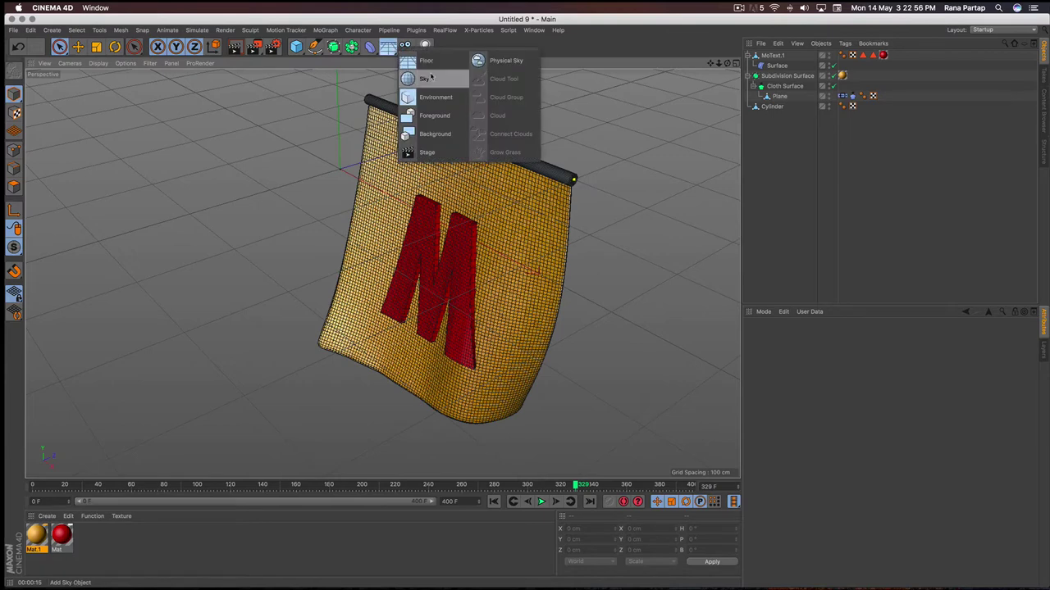
click(441, 81)
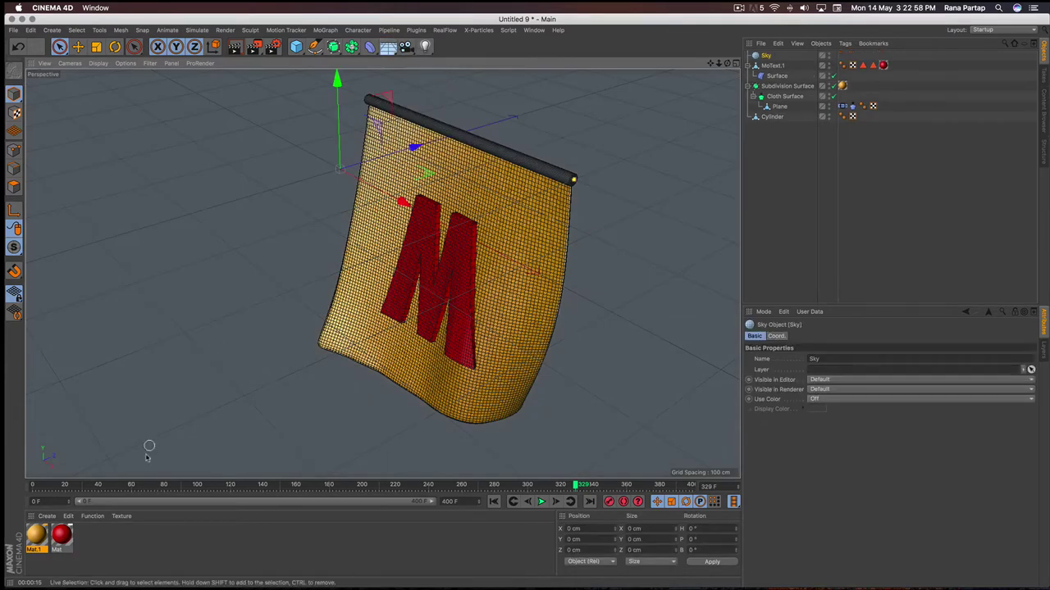
click(47, 516)
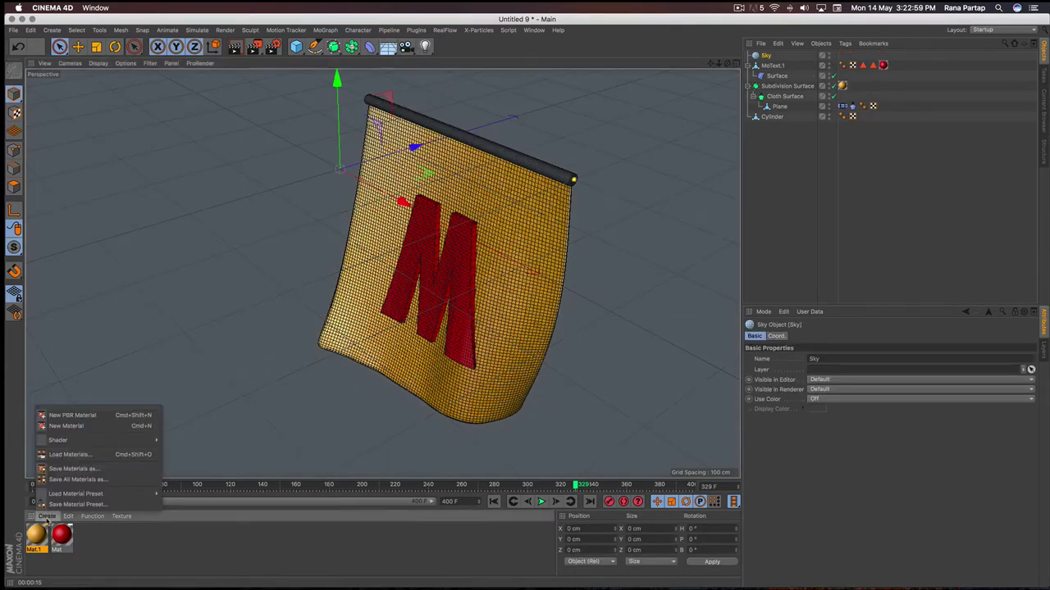
click(77, 432)
double_click(37, 537)
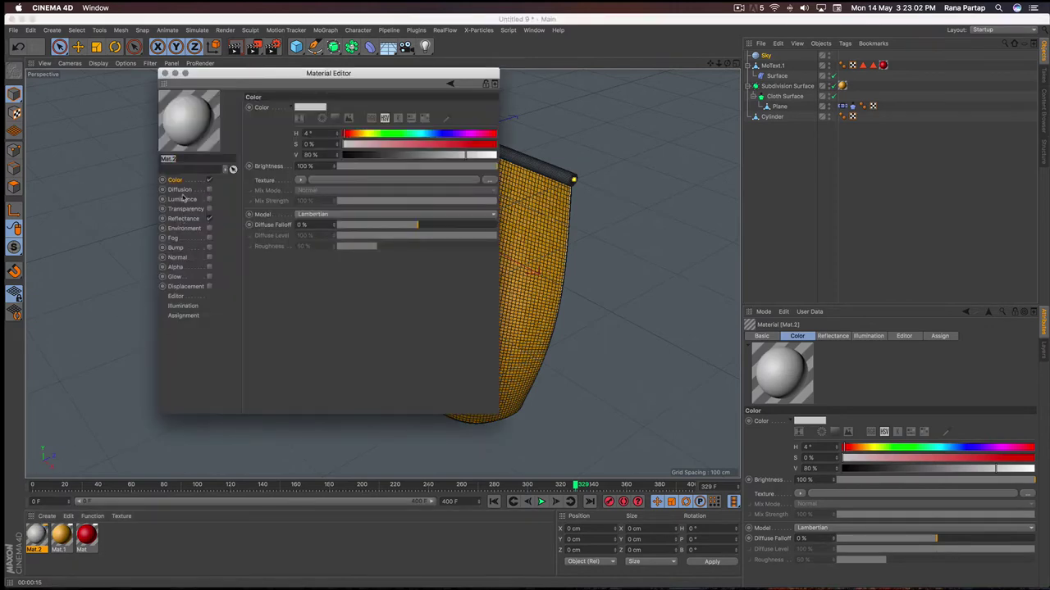
- Give Mat.2 a white-to-grey 2D - Circular gradient as its colour texture
click(301, 180)
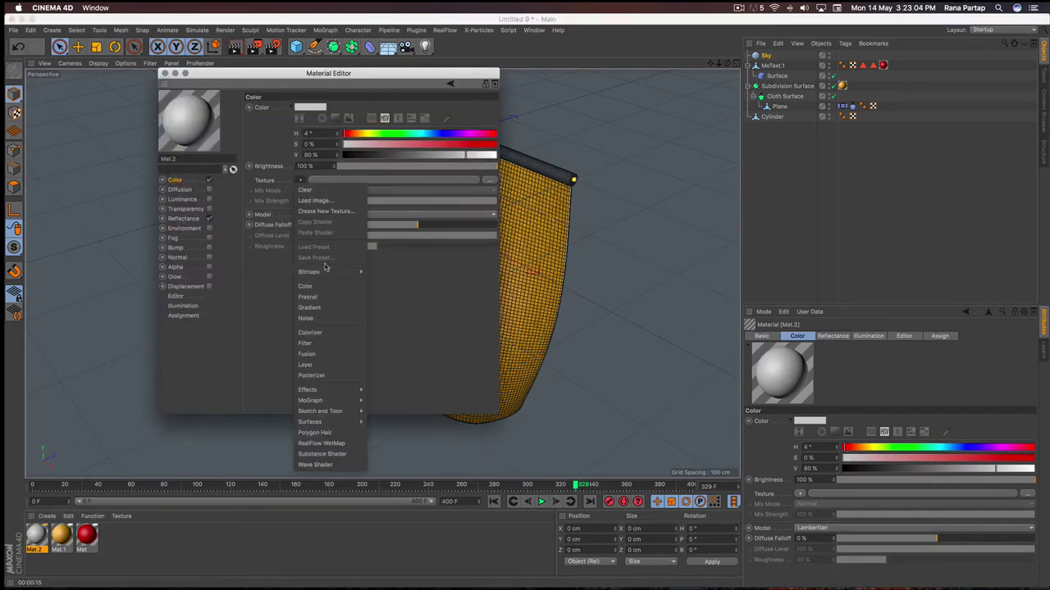
click(325, 308)
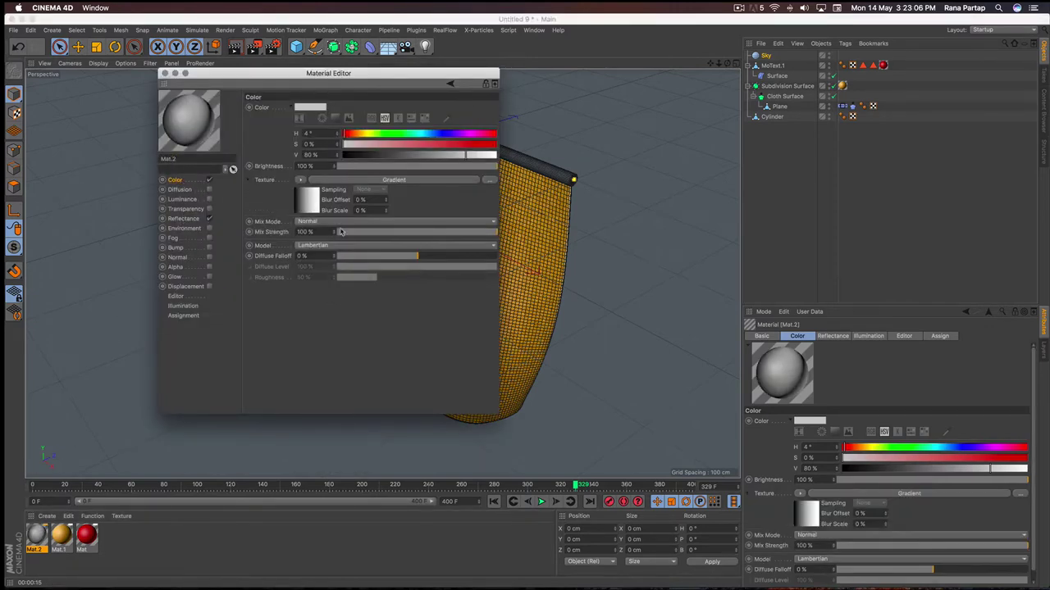
click(373, 181)
double_click(288, 187)
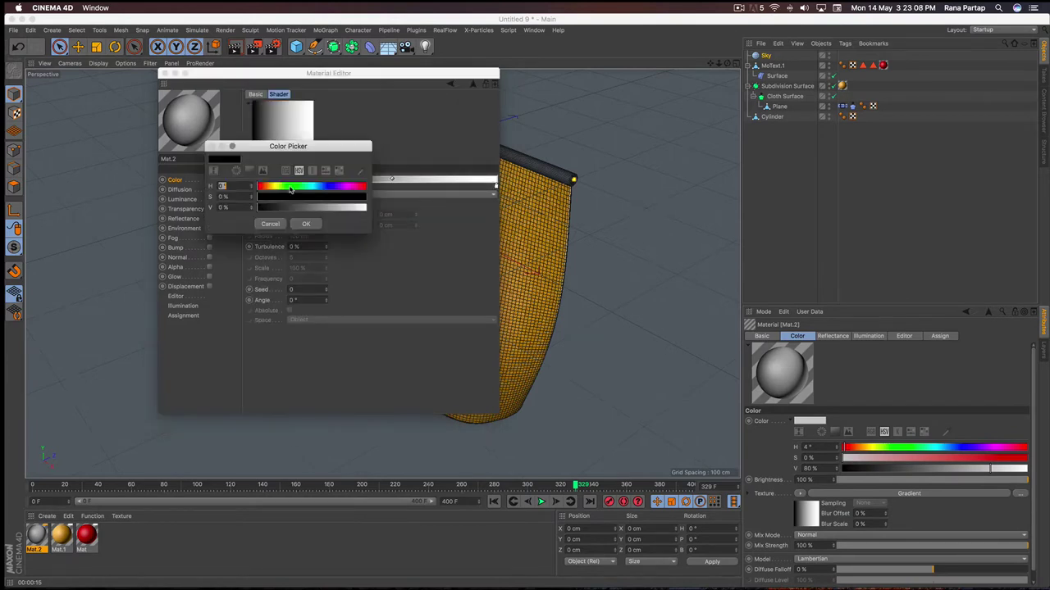
drag(306, 209, 365, 207)
key(Return)
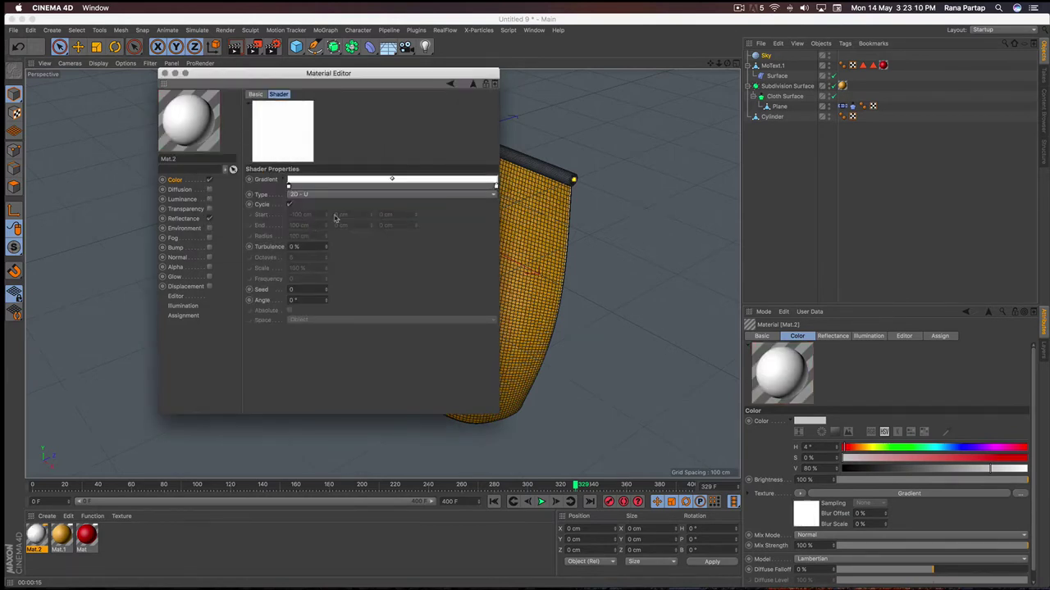
double_click(496, 187)
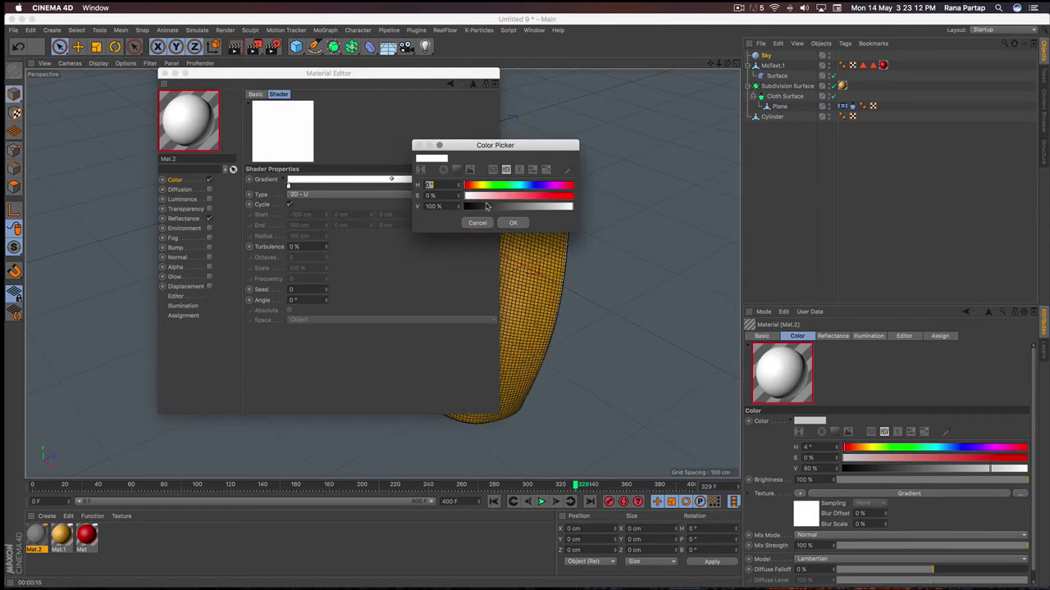
click(527, 205)
click(513, 222)
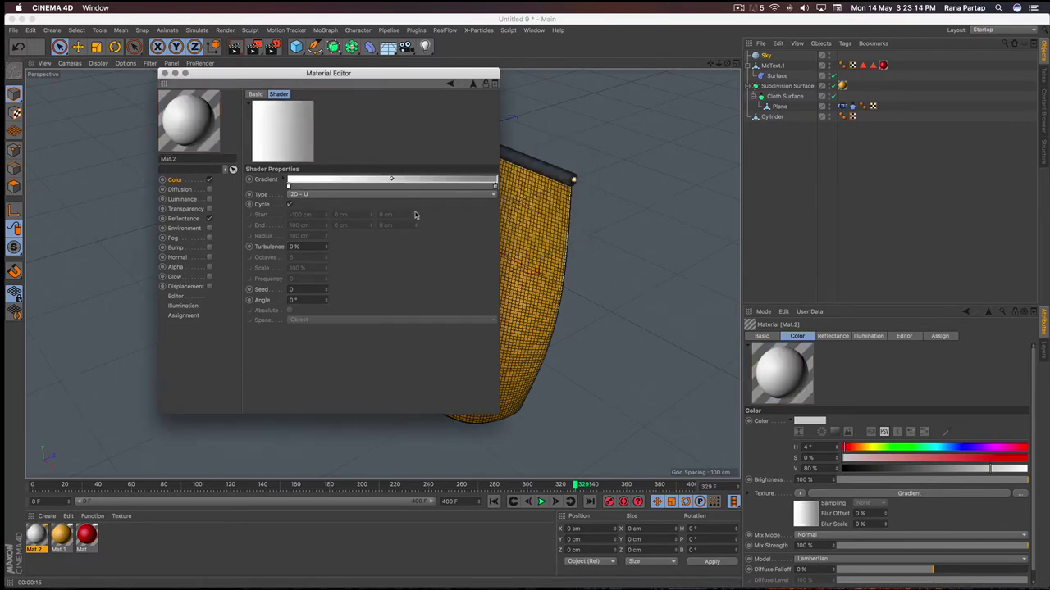
click(390, 197)
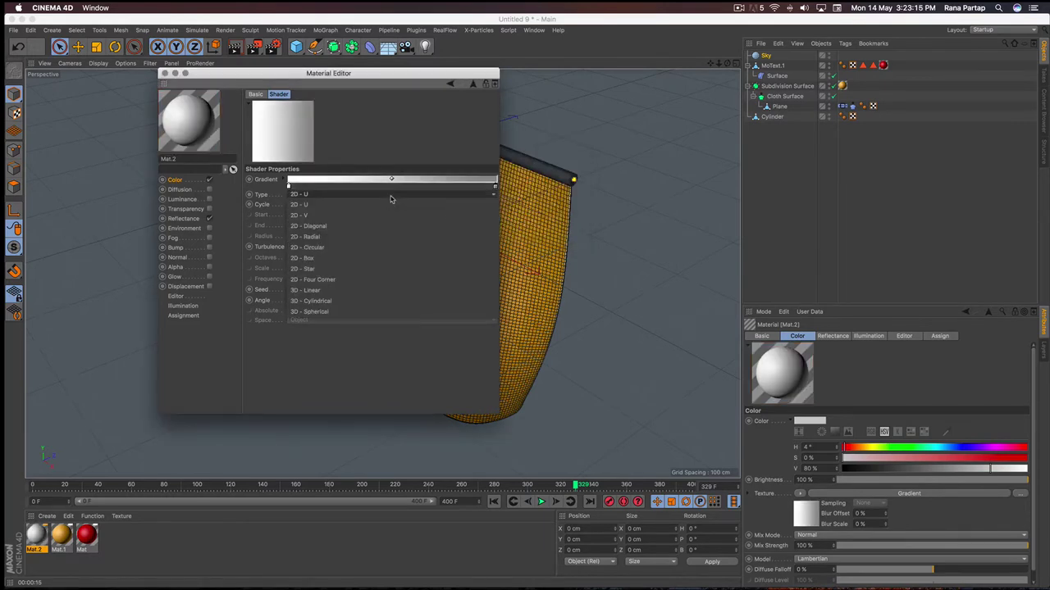
click(372, 250)
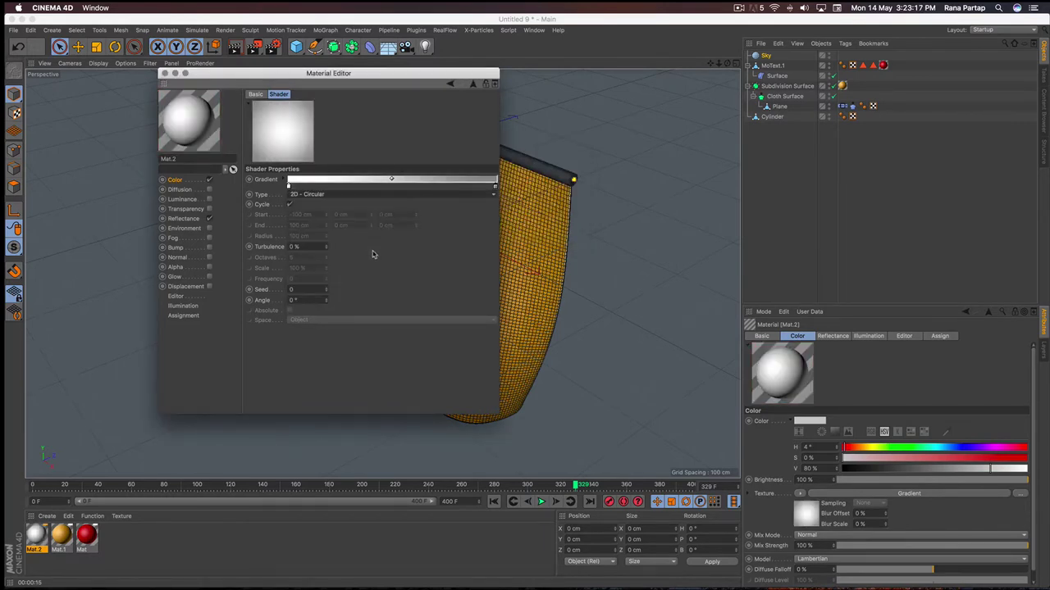
click(166, 73)
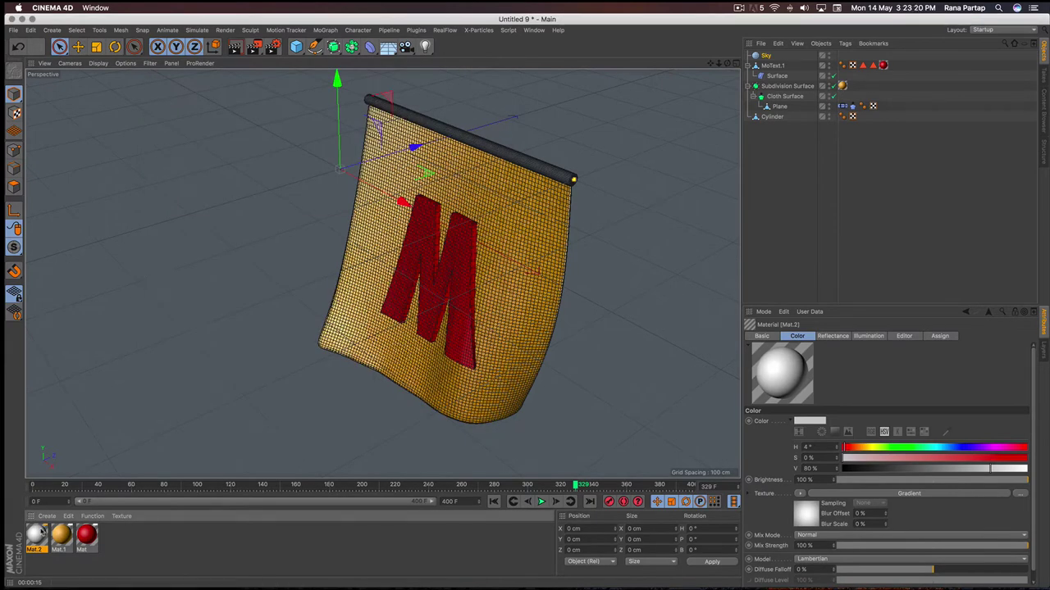
- Assign the gradient material Mat.2 to the Sky and select the M's red material tag
drag(74, 518, 762, 56)
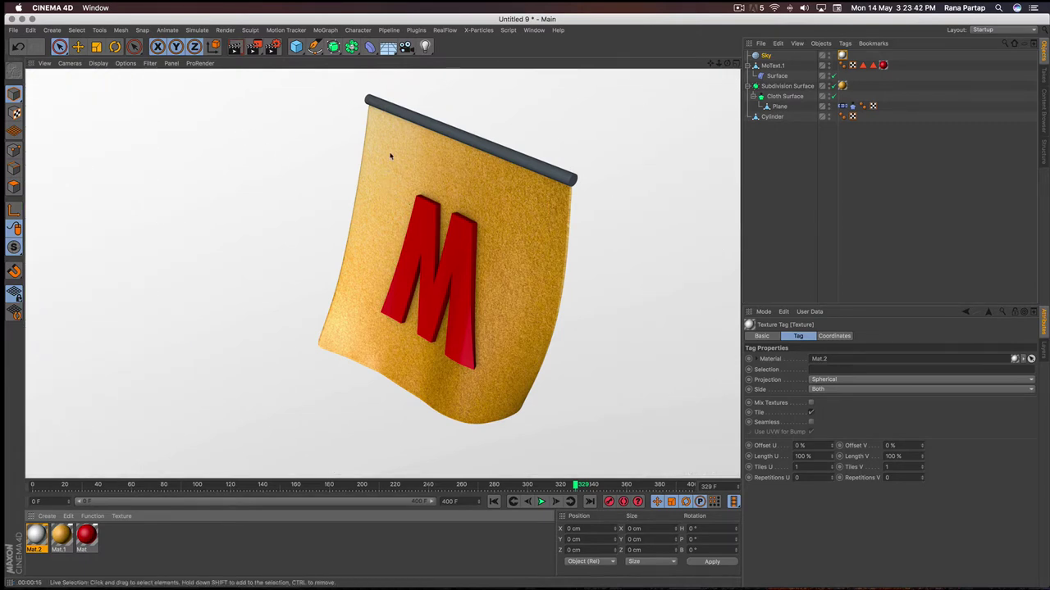
click(883, 66)
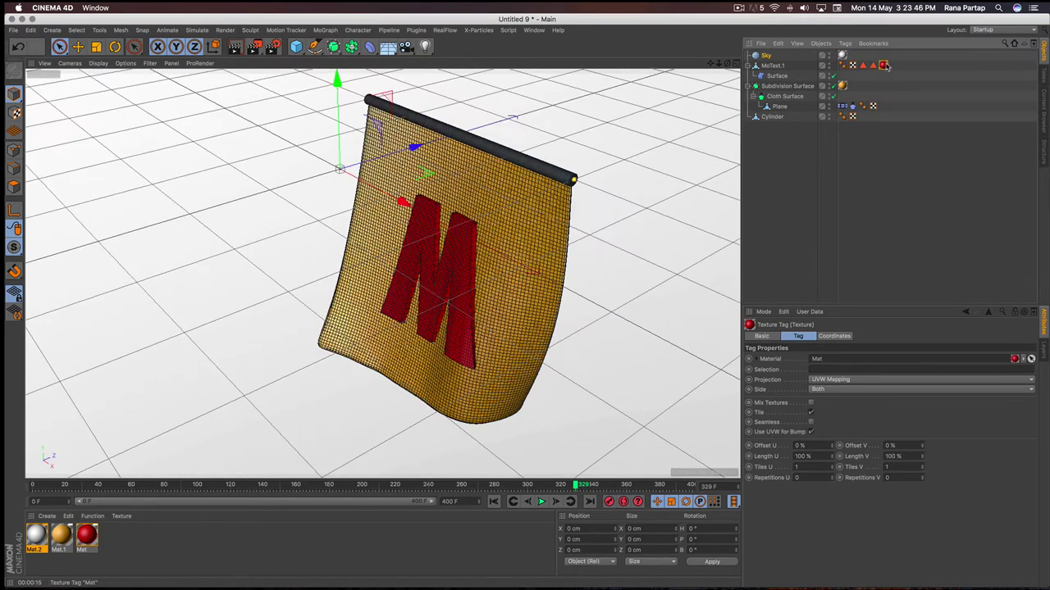
- Copy the M's red material onto the Cylinder rod and replay the cloth simulation from frame 0
ctrl+drag(867, 121, 865, 118)
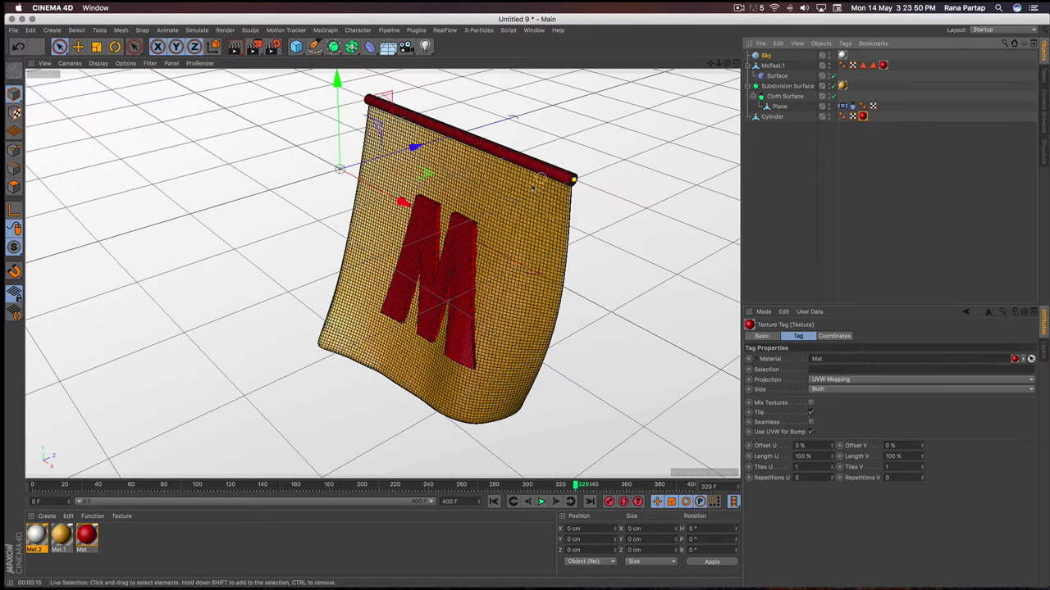
alt+drag(482, 276, 459, 305)
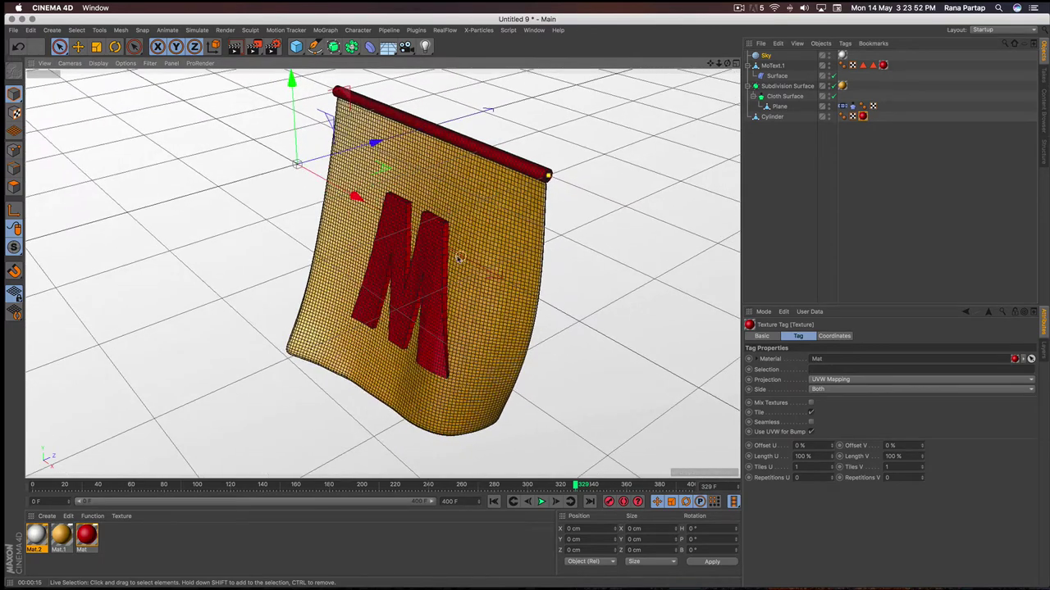
click(495, 501)
click(541, 501)
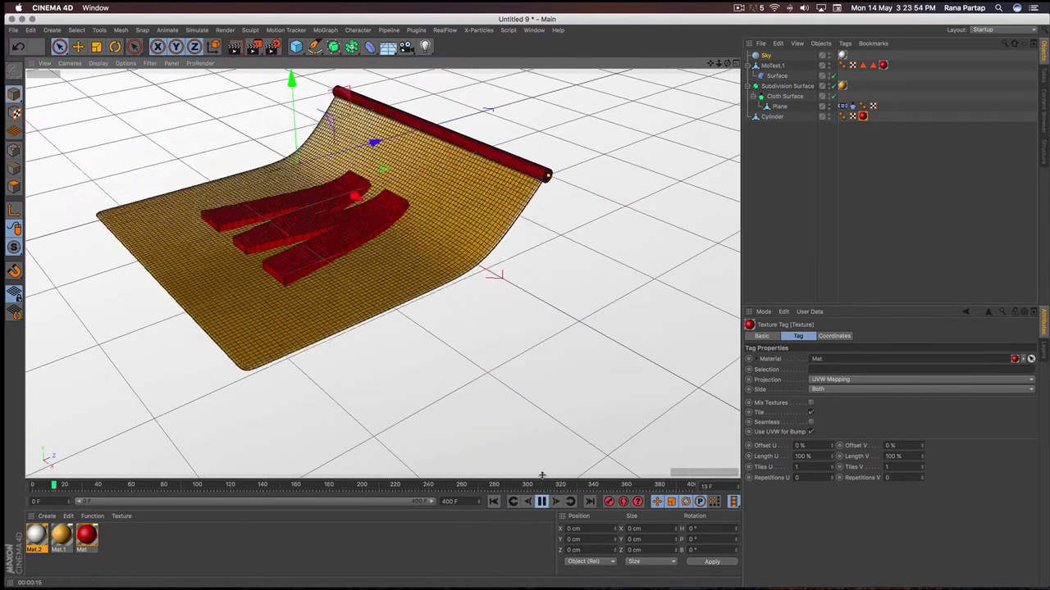
click(552, 428)
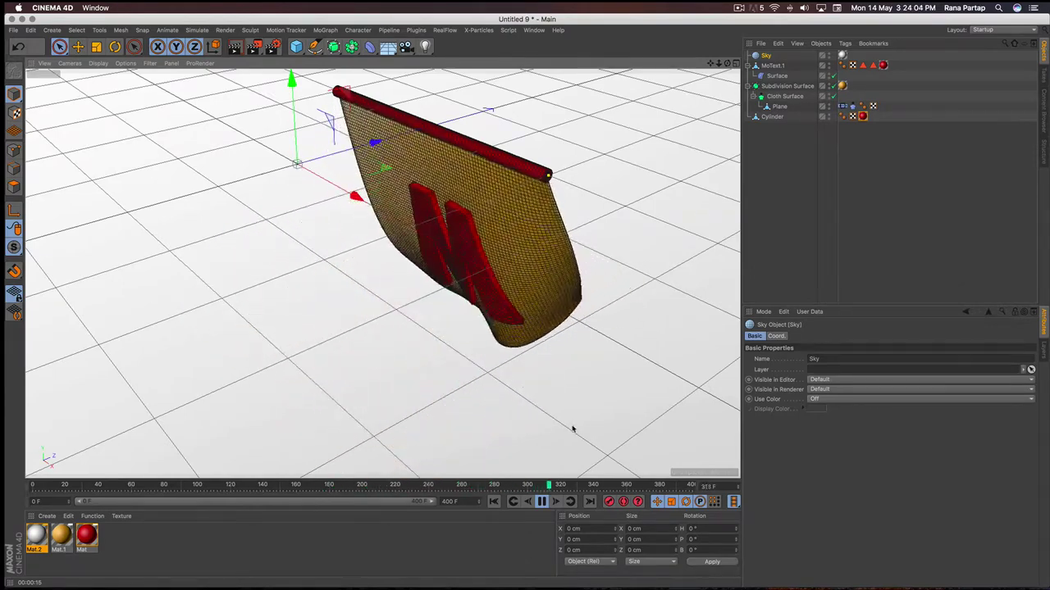
- Pause at frame 359 and render the draped banner with red rod against the white sky
click(541, 501)
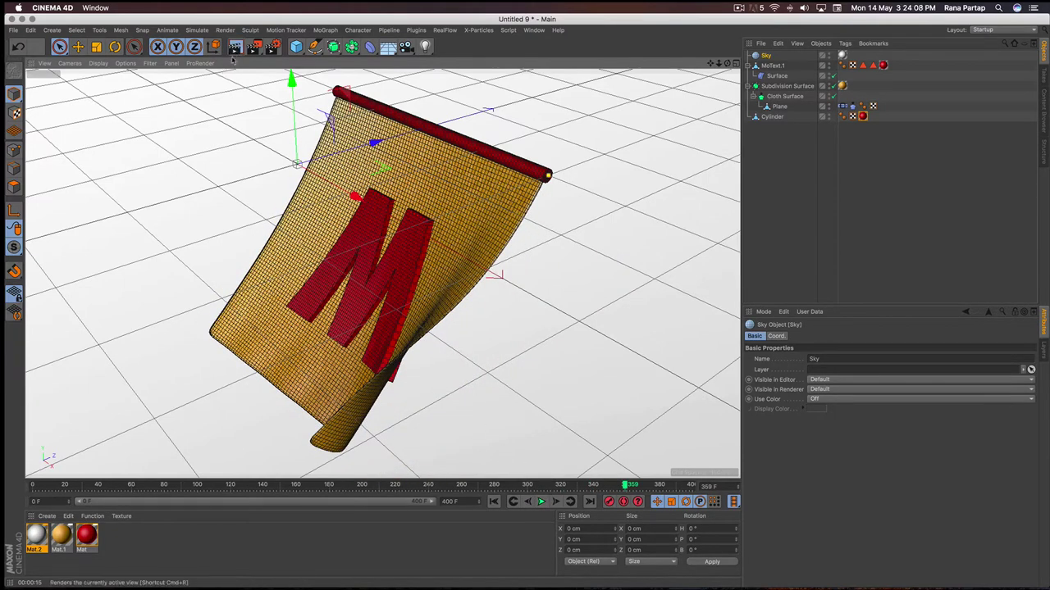
key(ctrl+r)
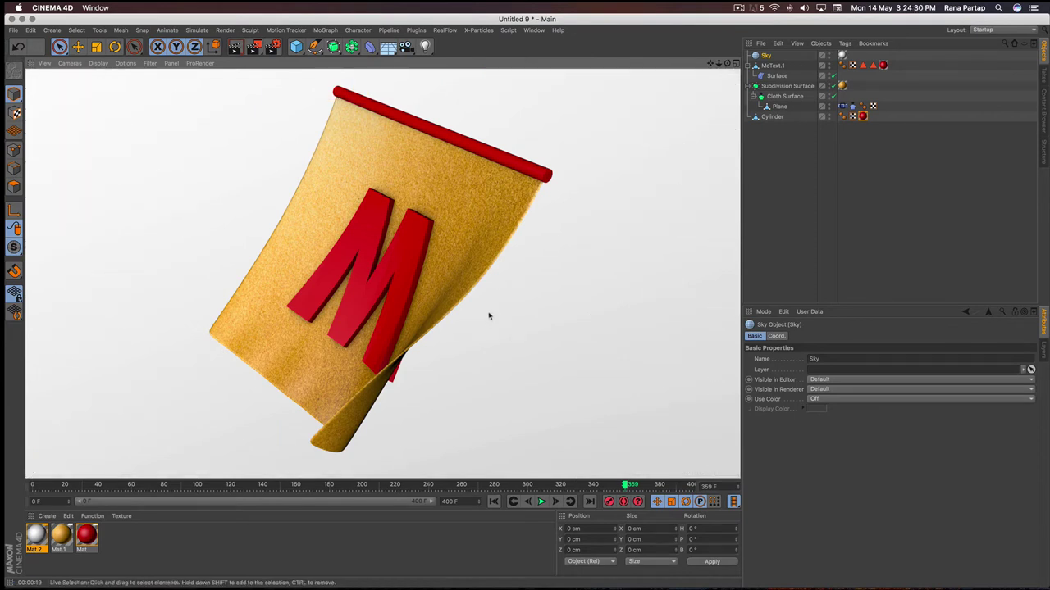
- Replay the cloth simulation from frame 0 while orbiting around the falling, draping banner
click(495, 504)
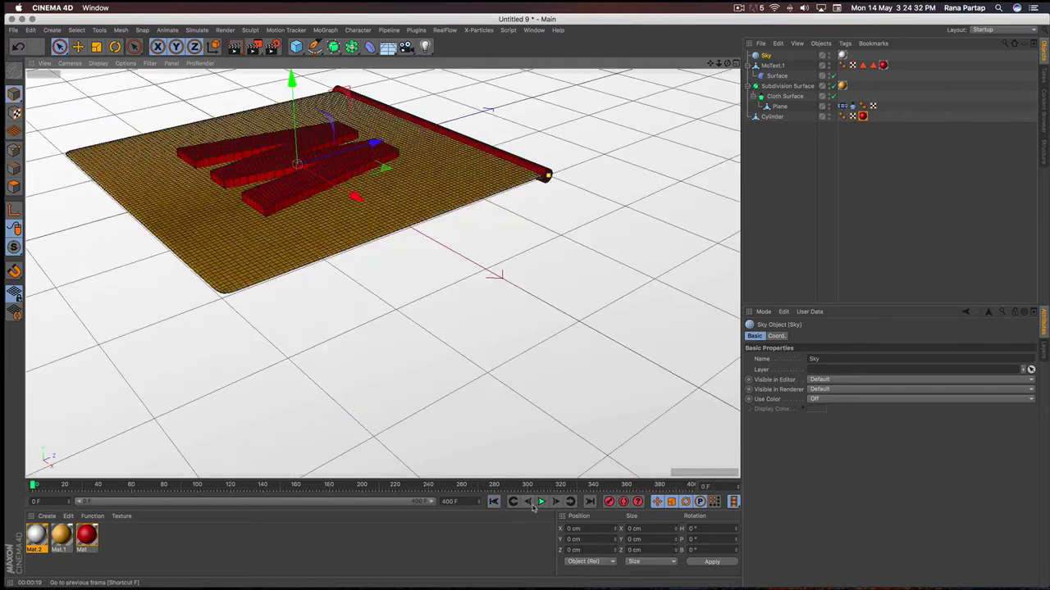
click(542, 501)
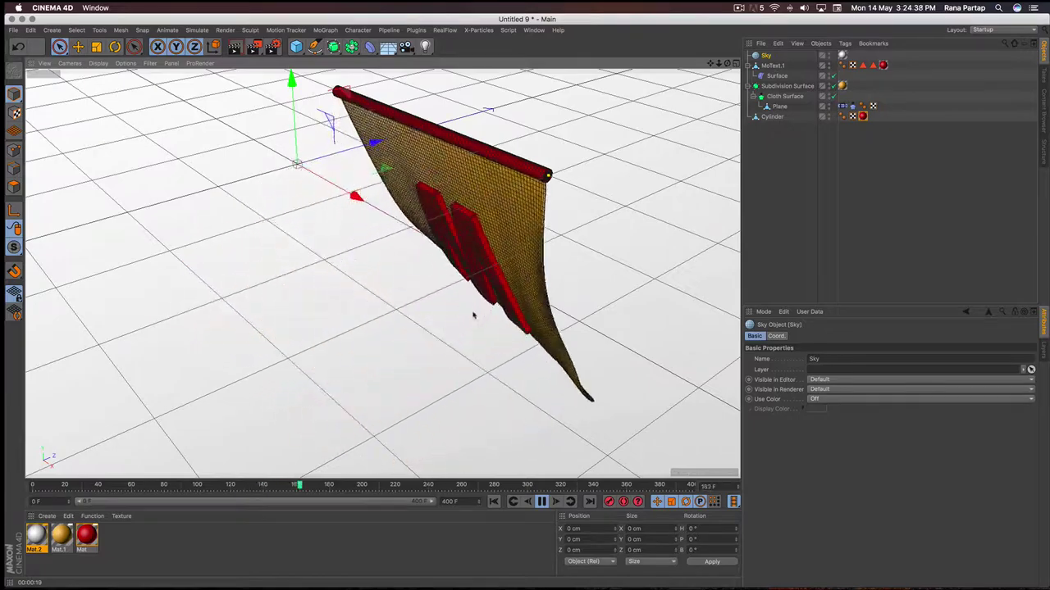
mouse_move(459, 325)
alt+mouse_down()
mouse_move(492, 279)
mouse_move(446, 297)
alt+mouse_up()
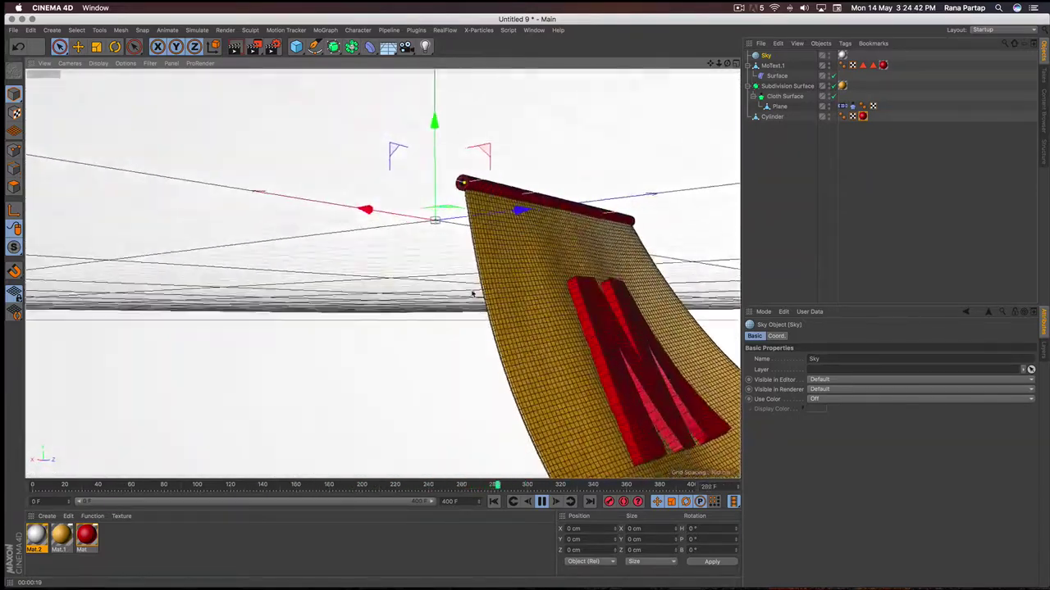
mouse_move(440, 295)
alt+mouse_down()
mouse_move(382, 274)
mouse_move(437, 300)
alt+mouse_up()
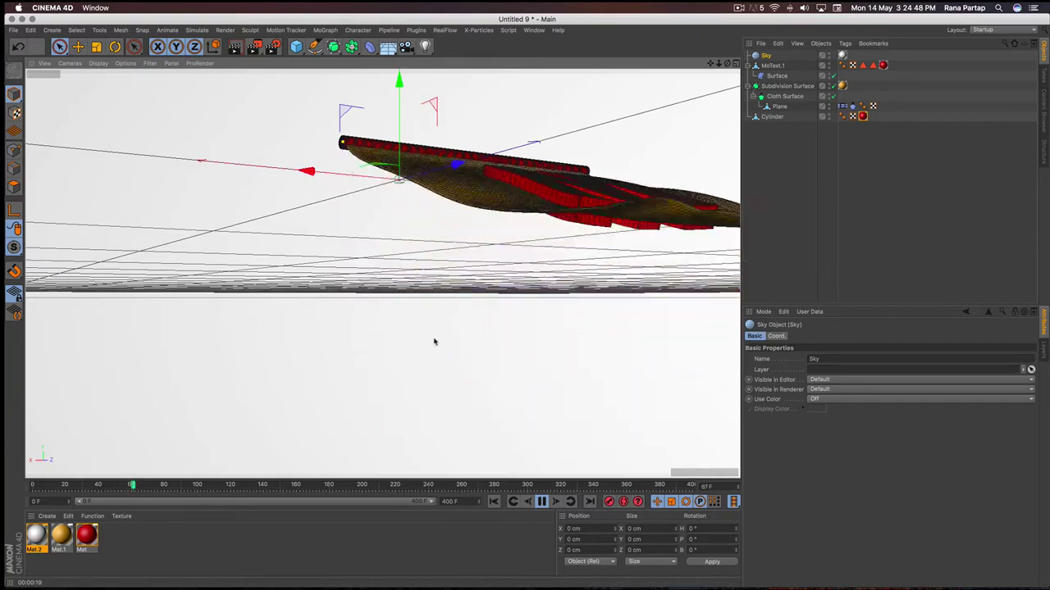
mouse_move(435, 341)
alt+mouse_down()
mouse_move(583, 350)
mouse_move(481, 318)
alt+mouse_up()
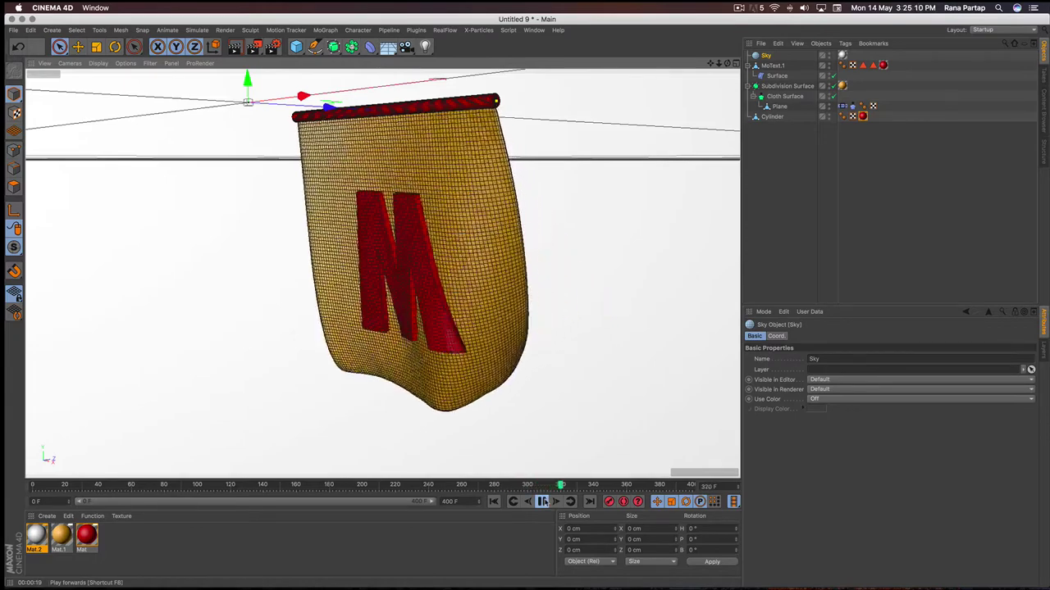
- Pause the simulation at frame 346 and orbit to a front view of the banner
click(543, 501)
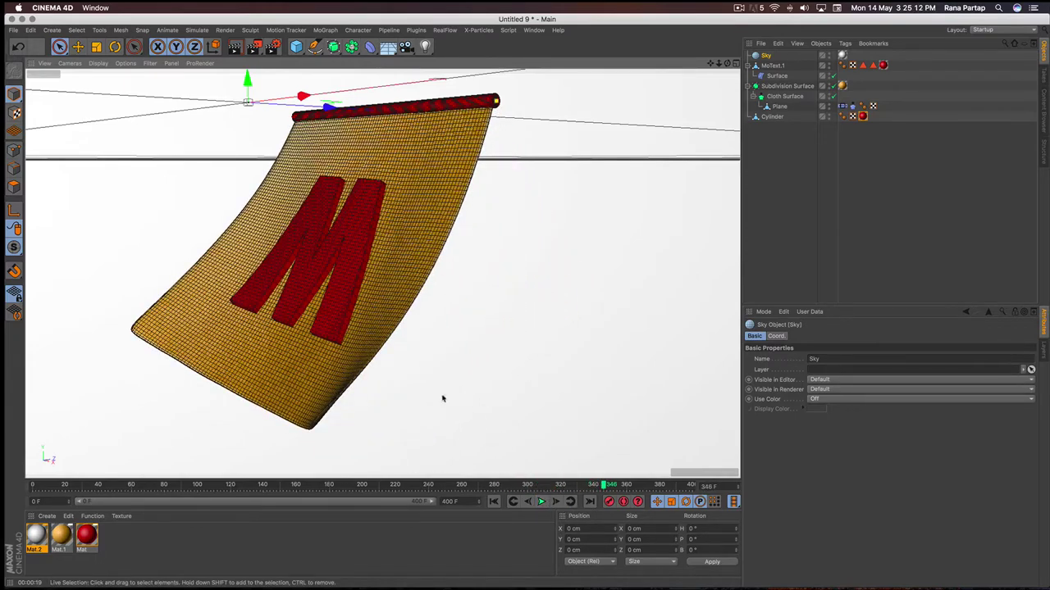
mouse_move(442, 399)
alt+mouse_down()
mouse_move(416, 287)
mouse_move(401, 297)
mouse_move(345, 249)
alt+mouse_up()
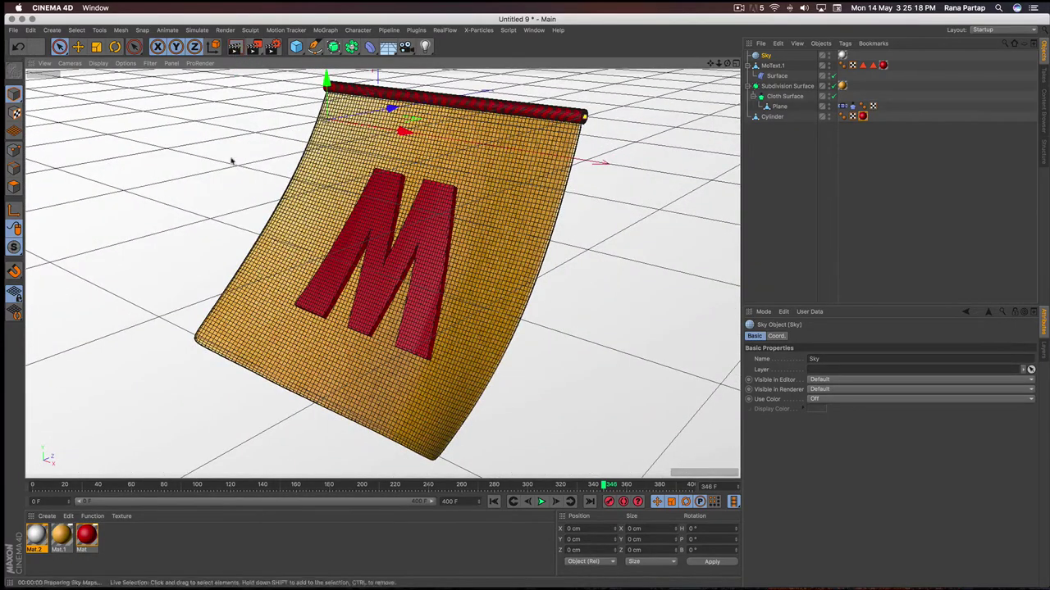